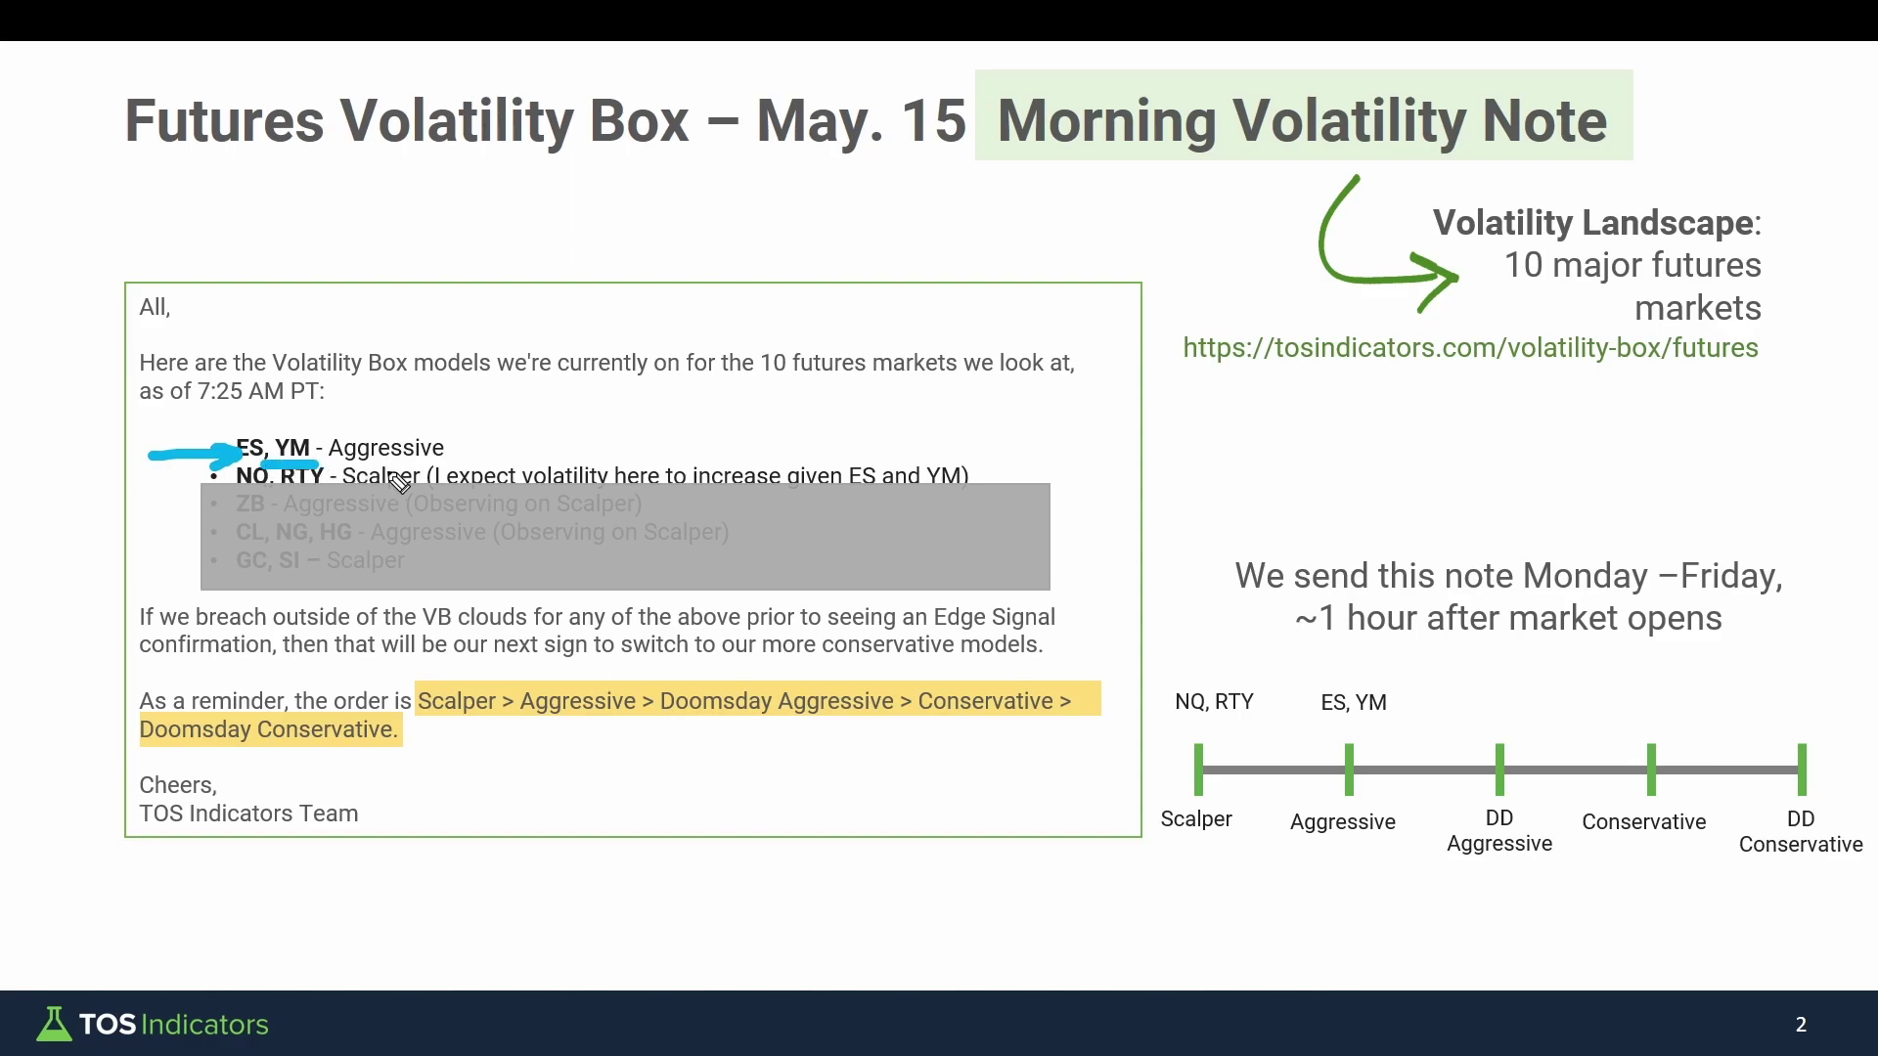
Circle the Aggressive model for ES, YM in the morning note, clear the ink, and underline the NQ, RTY entry
mouse_move(470, 445)
left_mouse_down()
mouse_move(448, 418)
mouse_move(338, 429)
mouse_move(397, 489)
mouse_move(457, 427)
left_mouse_up()
key("e")
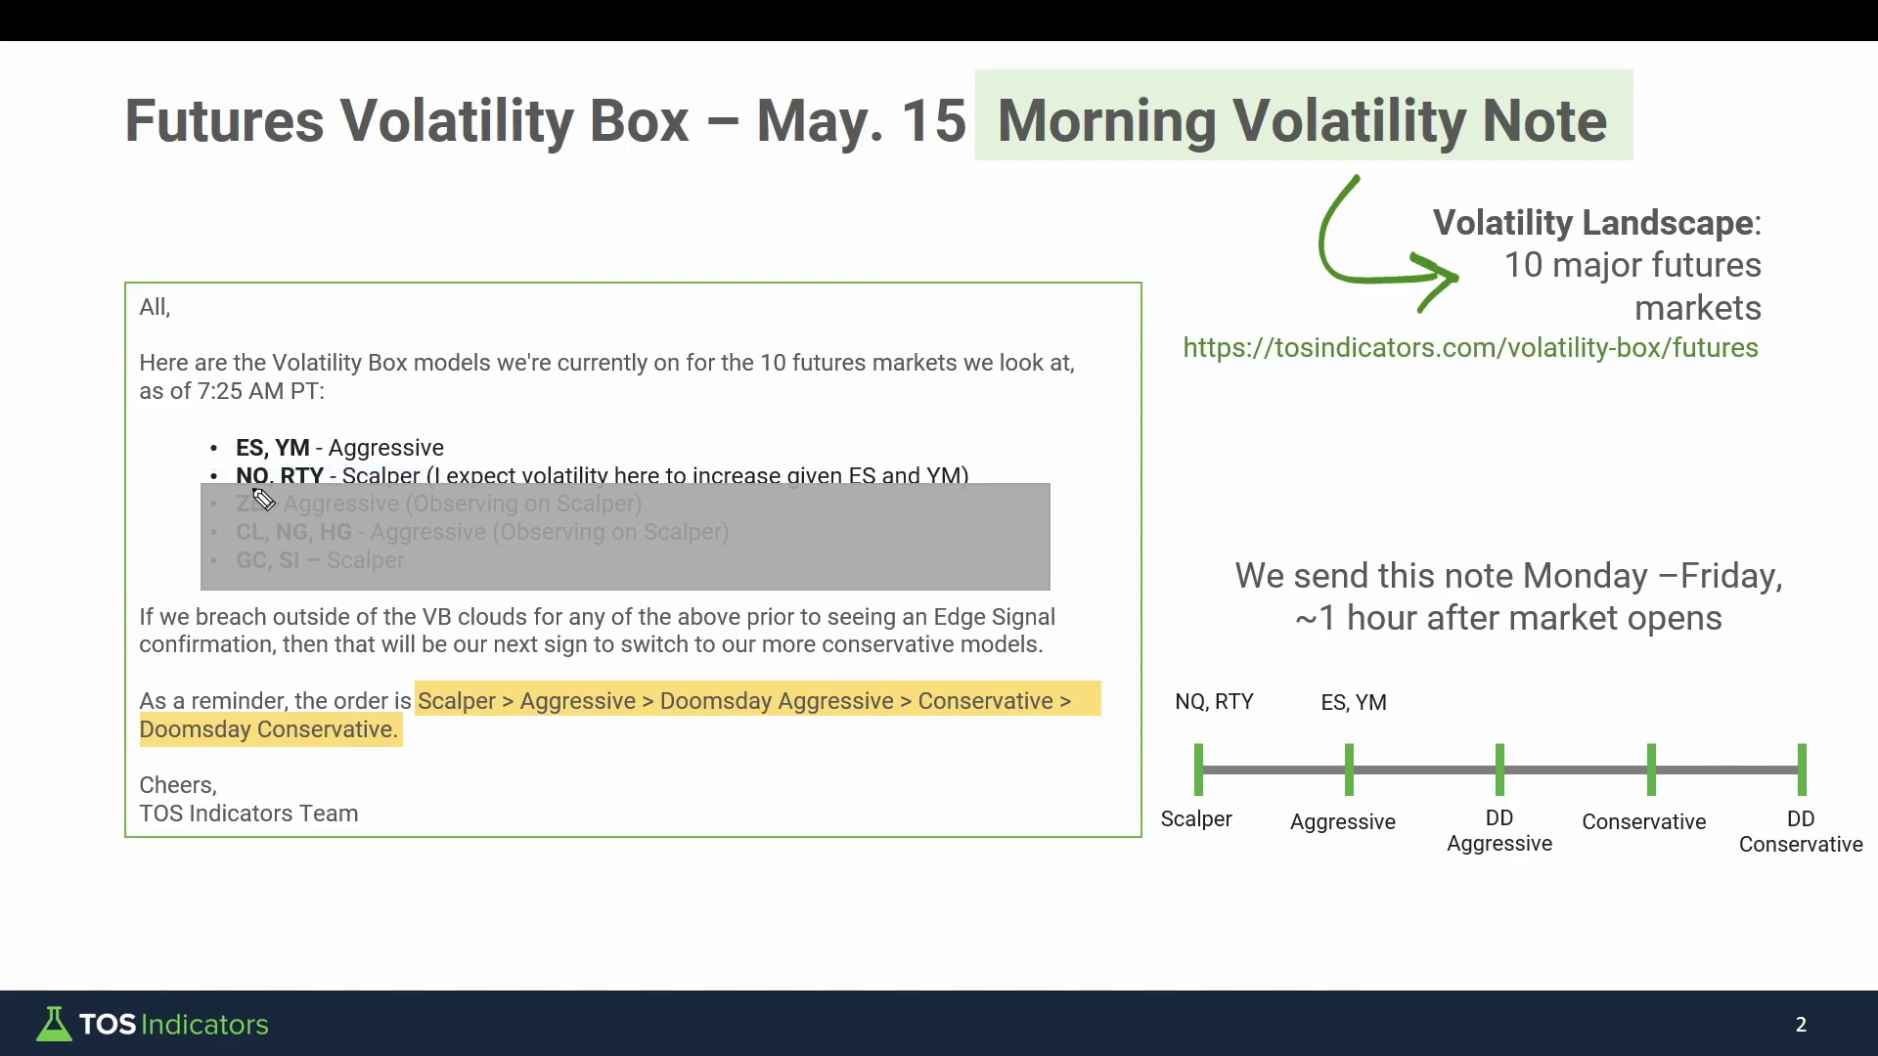
left_click_drag(229, 487, 330, 487)
key("Escape")
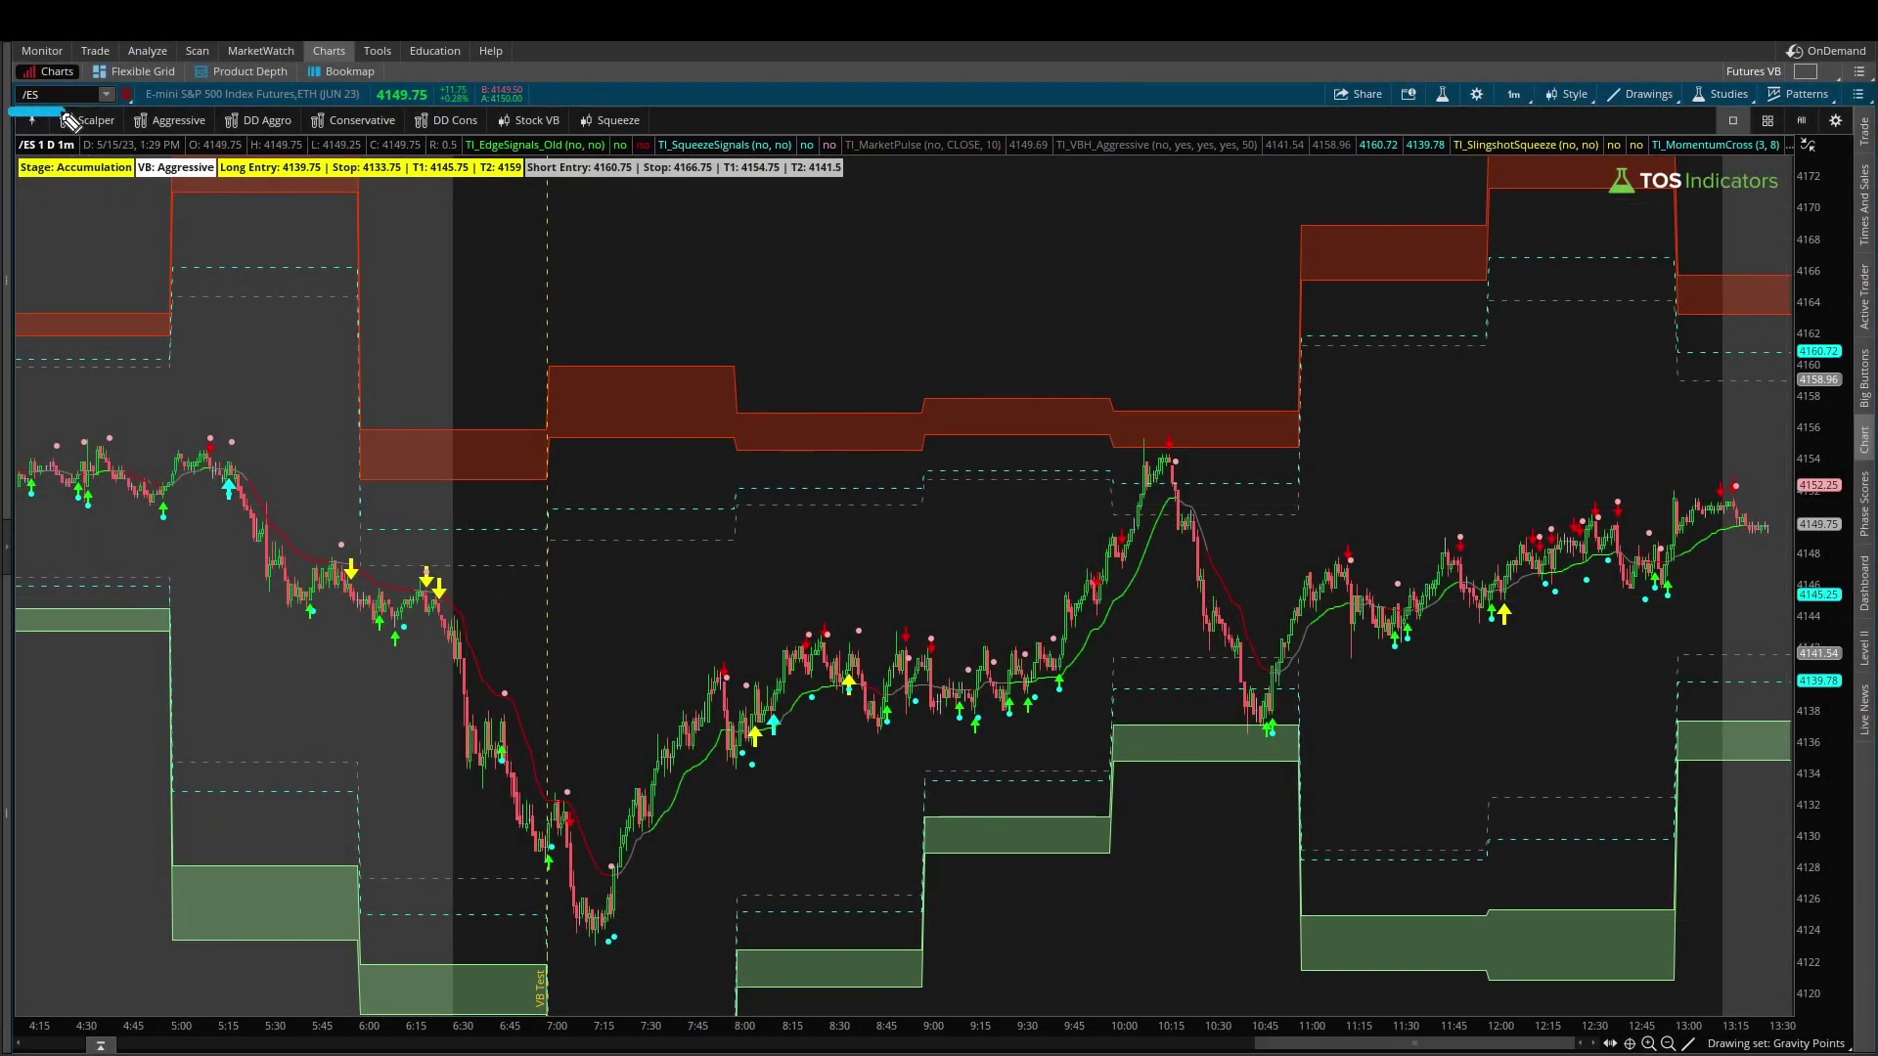
Switch the /ES chart to the Scalper model and zoom into roughly 5:20 to 9:15
left_click(90, 122)
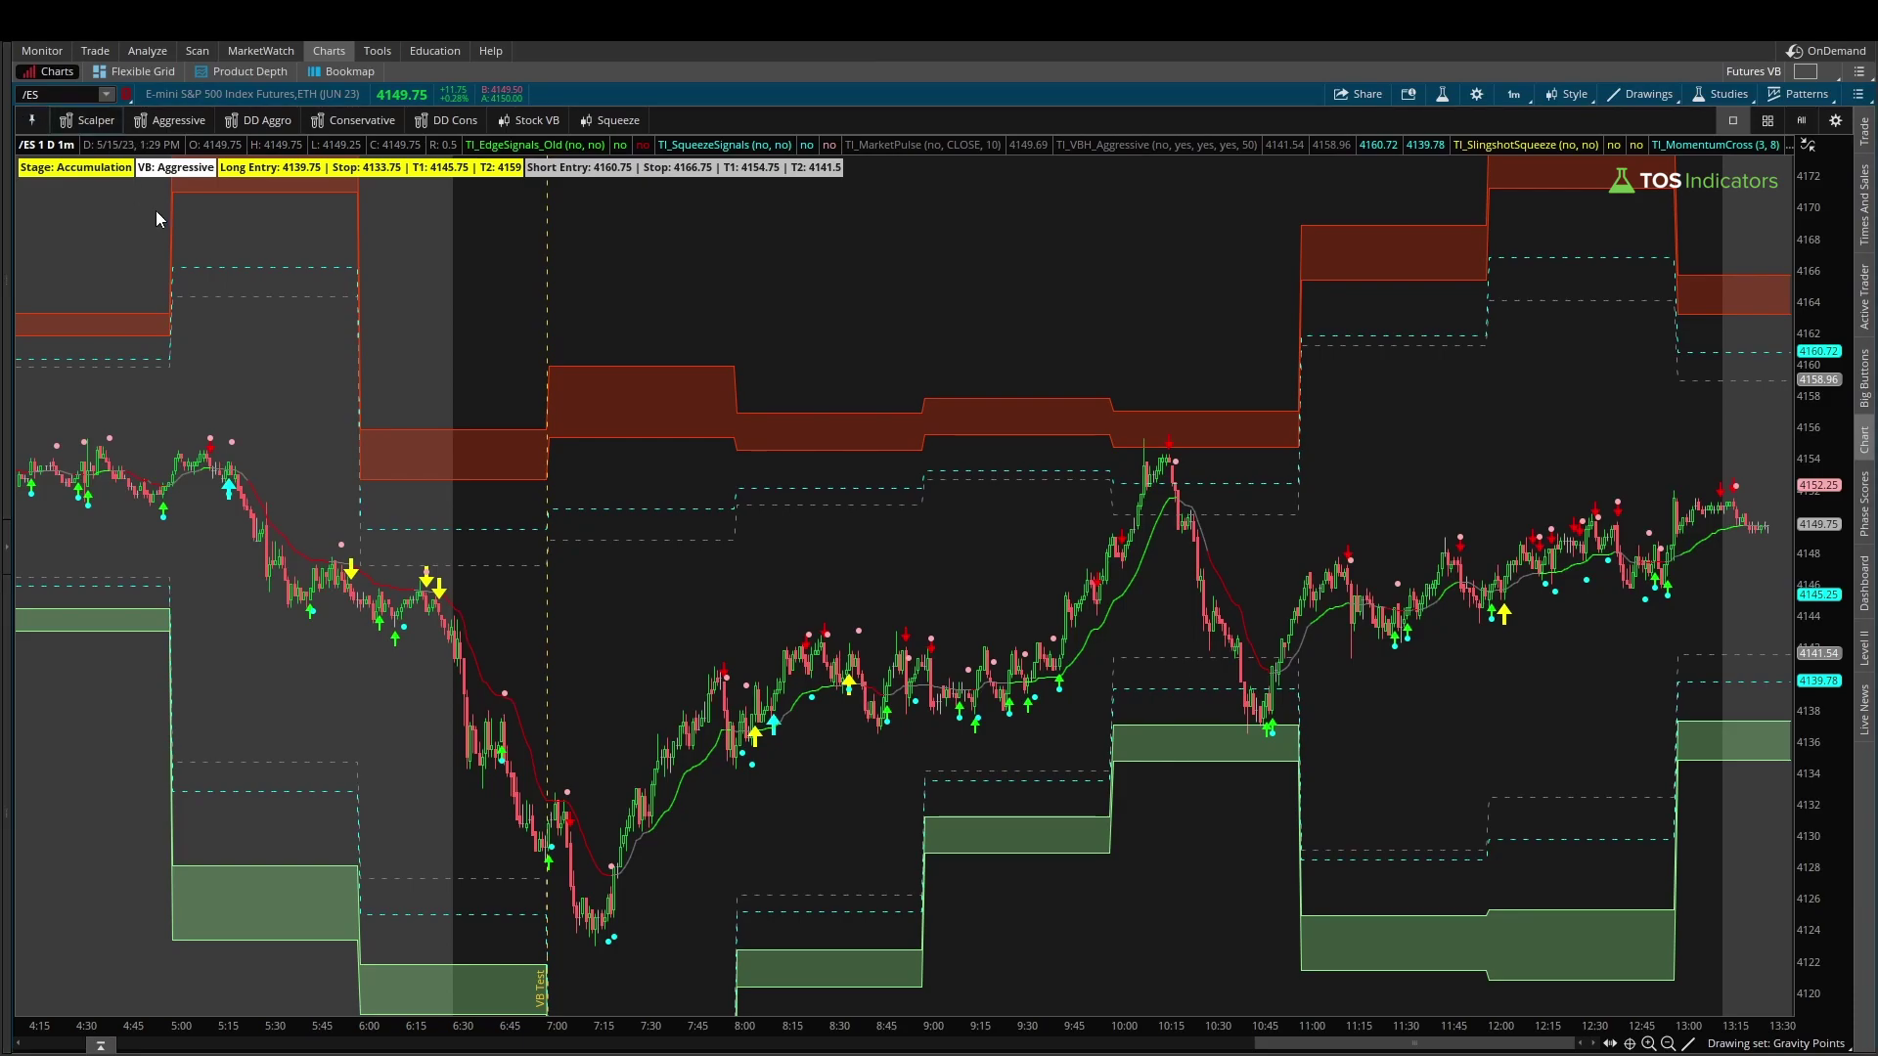
left_click_drag(278, 631, 983, 623)
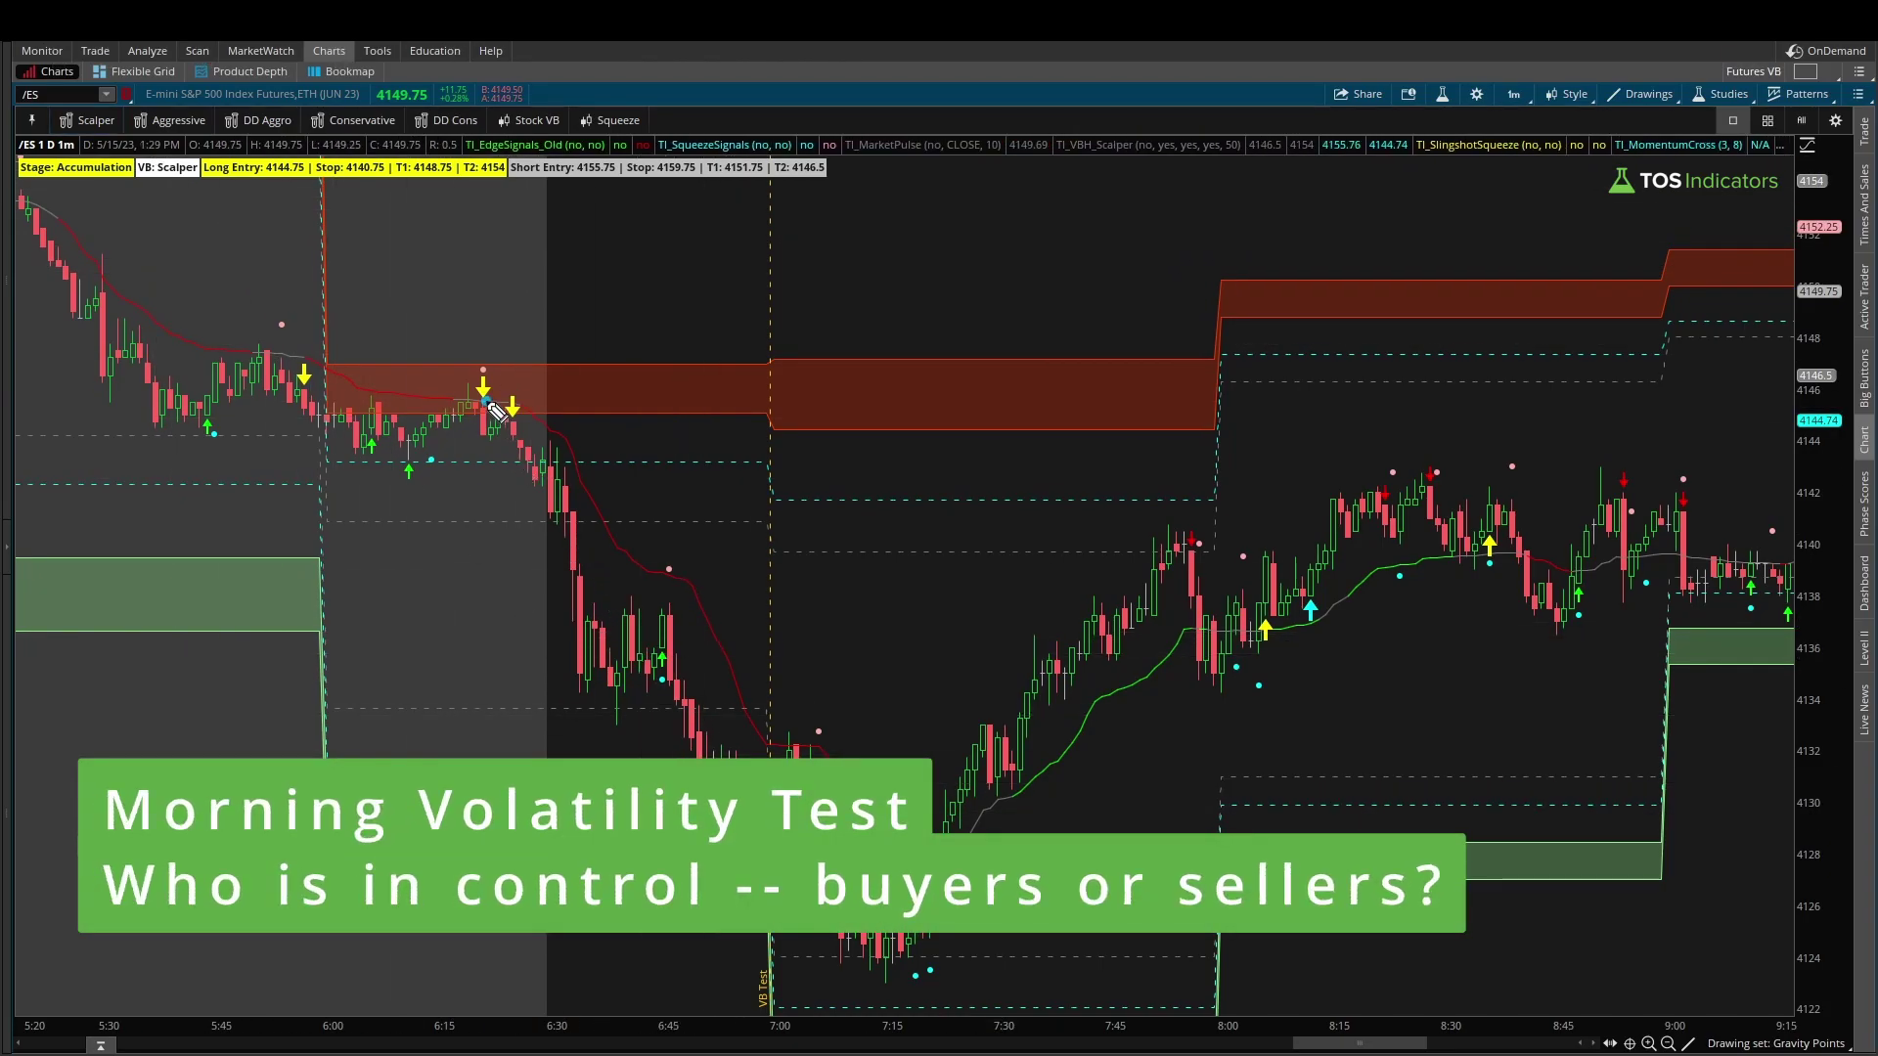
Draw a line at about 4131 across the VB Test marker, an up arrow above it, and a down arrow through the green cloud's lower-edge level
mouse_move(484, 399)
left_mouse_down()
mouse_move(735, 744)
mouse_move(748, 793)
mouse_move(768, 738)
mouse_move(697, 820)
mouse_move(837, 844)
mouse_move(802, 755)
left_mouse_up()
left_click_drag(663, 769, 927, 769)
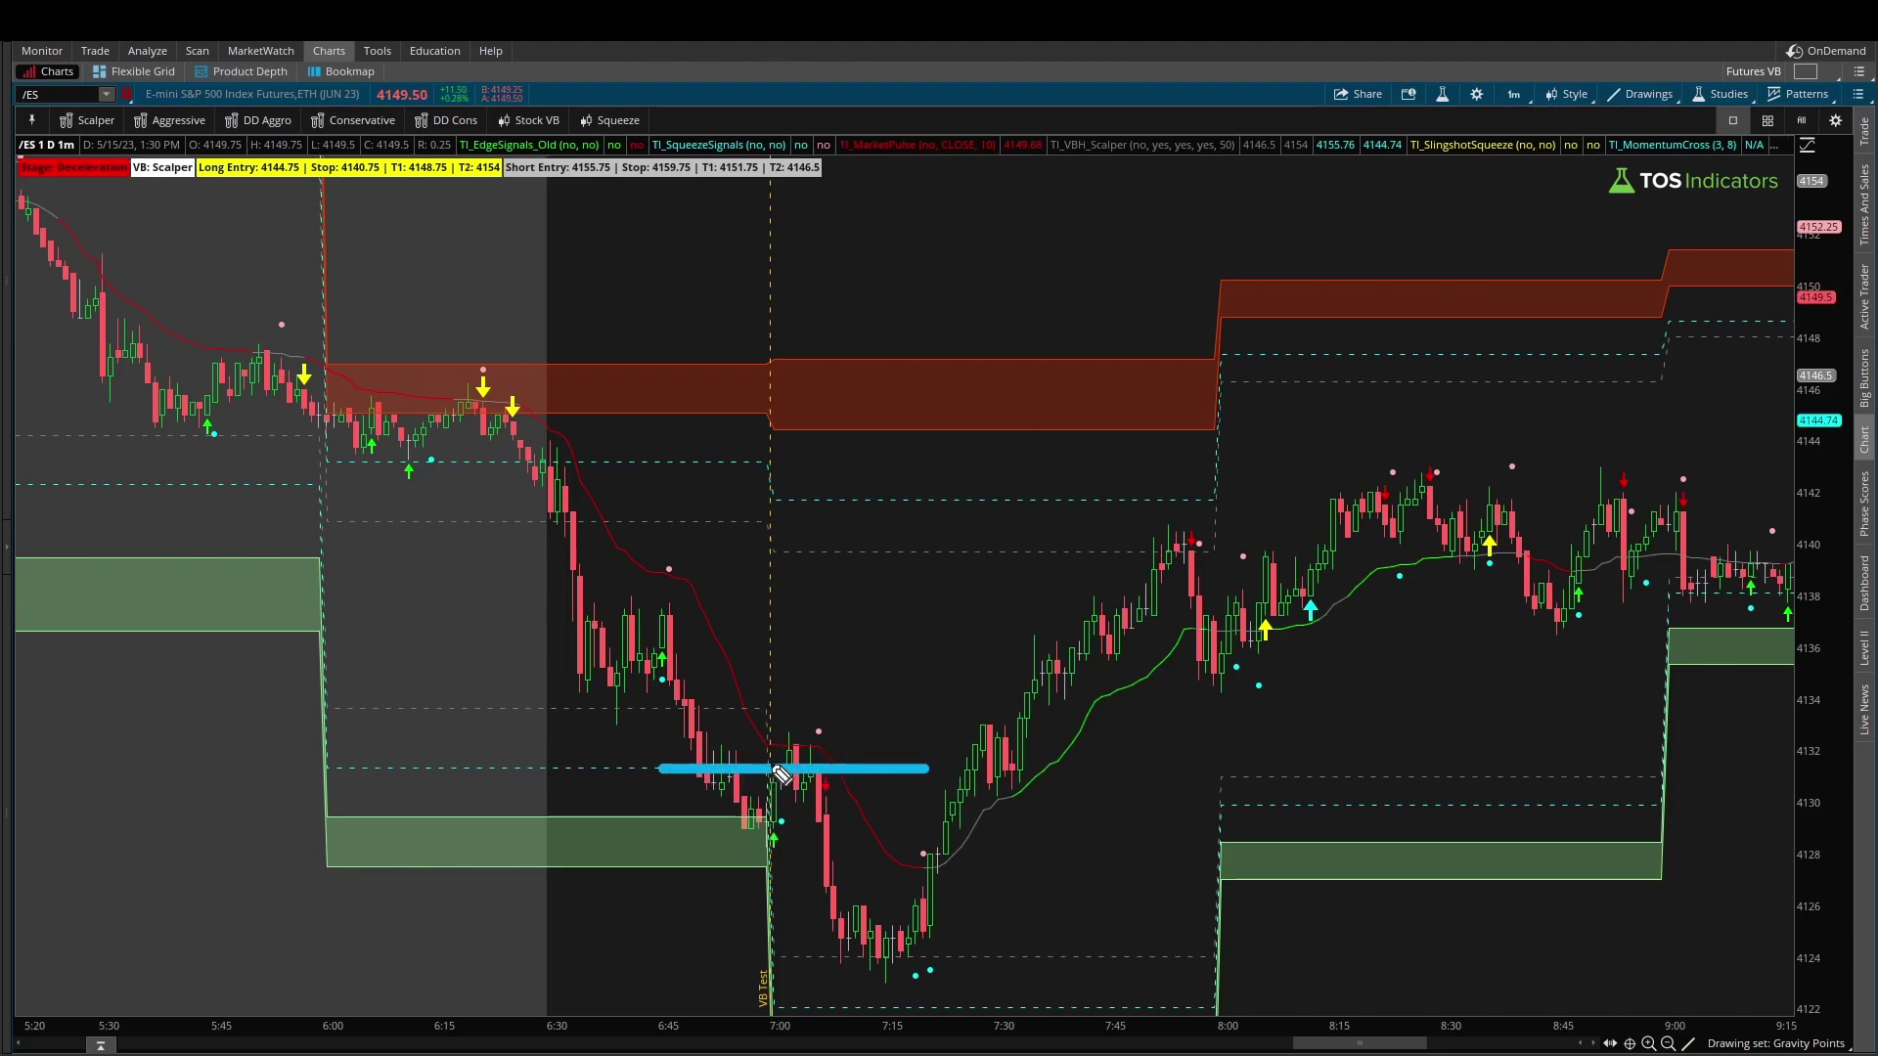
mouse_move(803, 751)
left_mouse_down()
mouse_move(876, 671)
mouse_move(885, 703)
left_mouse_up()
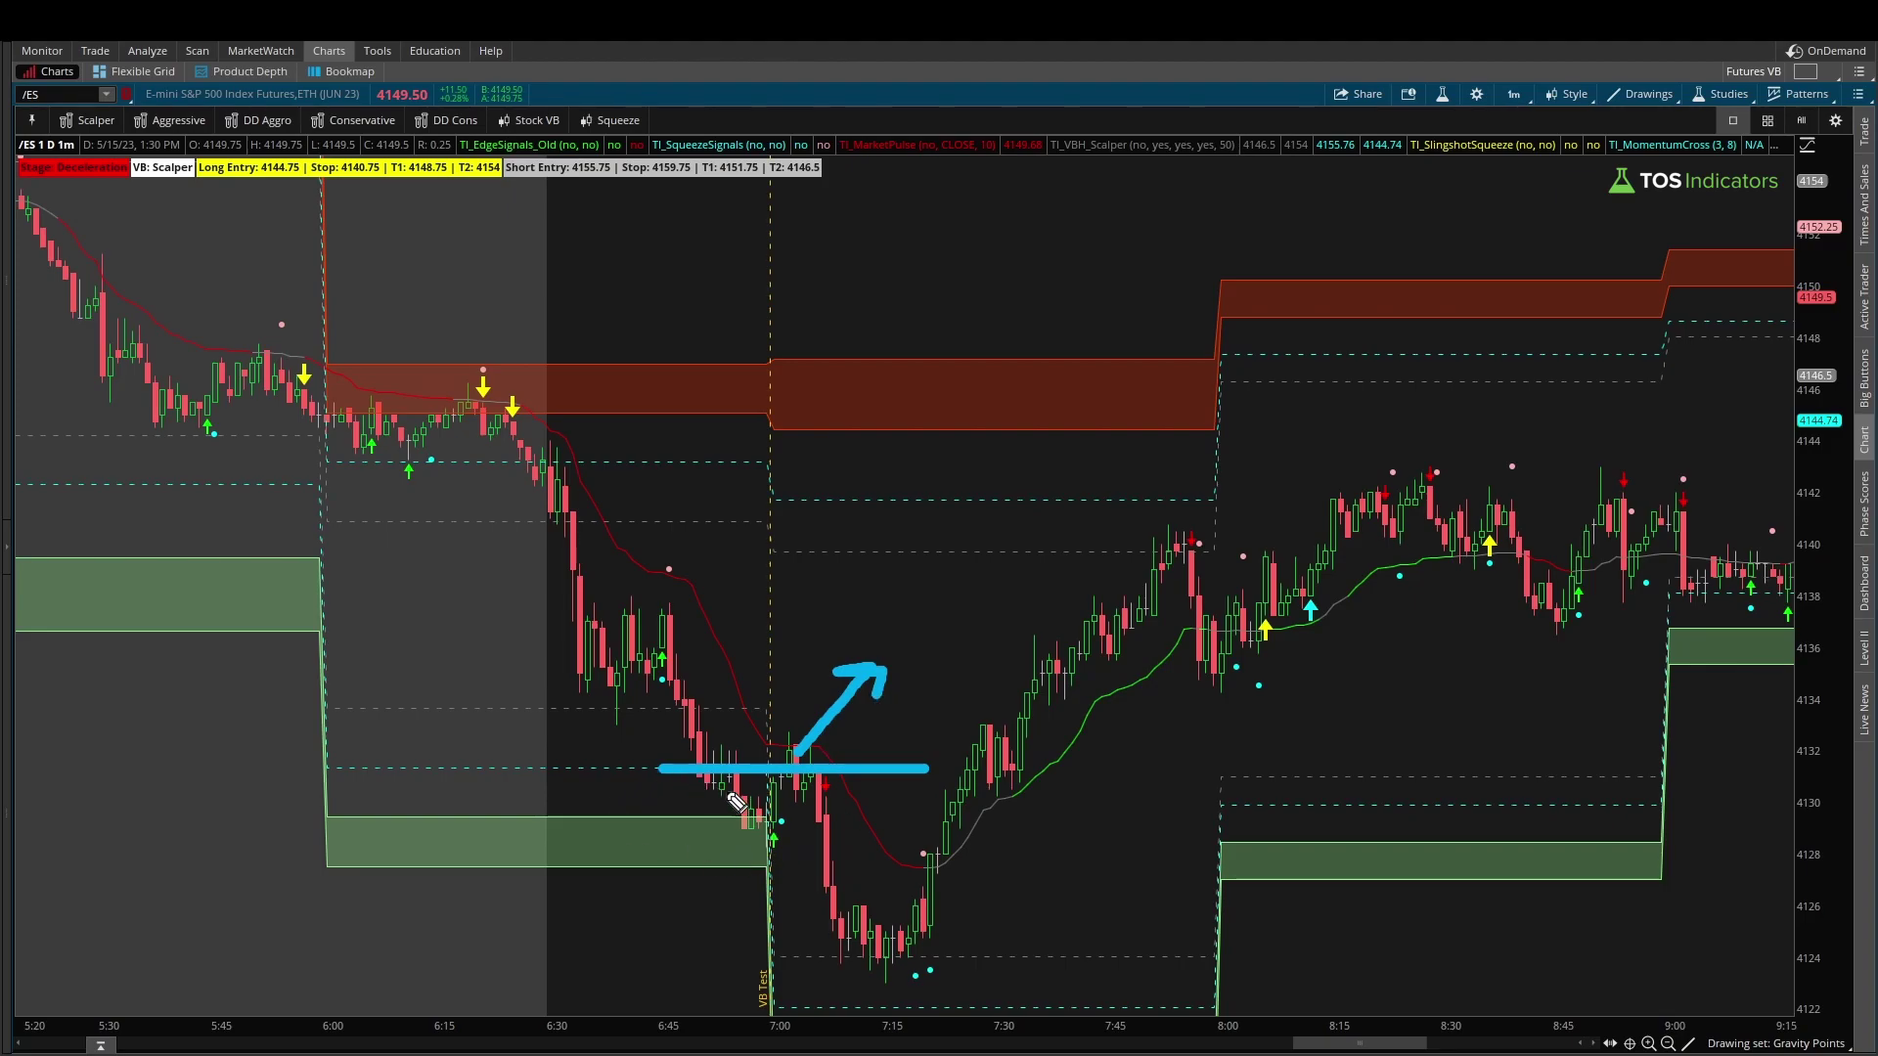
mouse_move(729, 778)
left_mouse_down()
mouse_move(825, 900)
mouse_move(801, 892)
mouse_move(884, 879)
left_mouse_up()
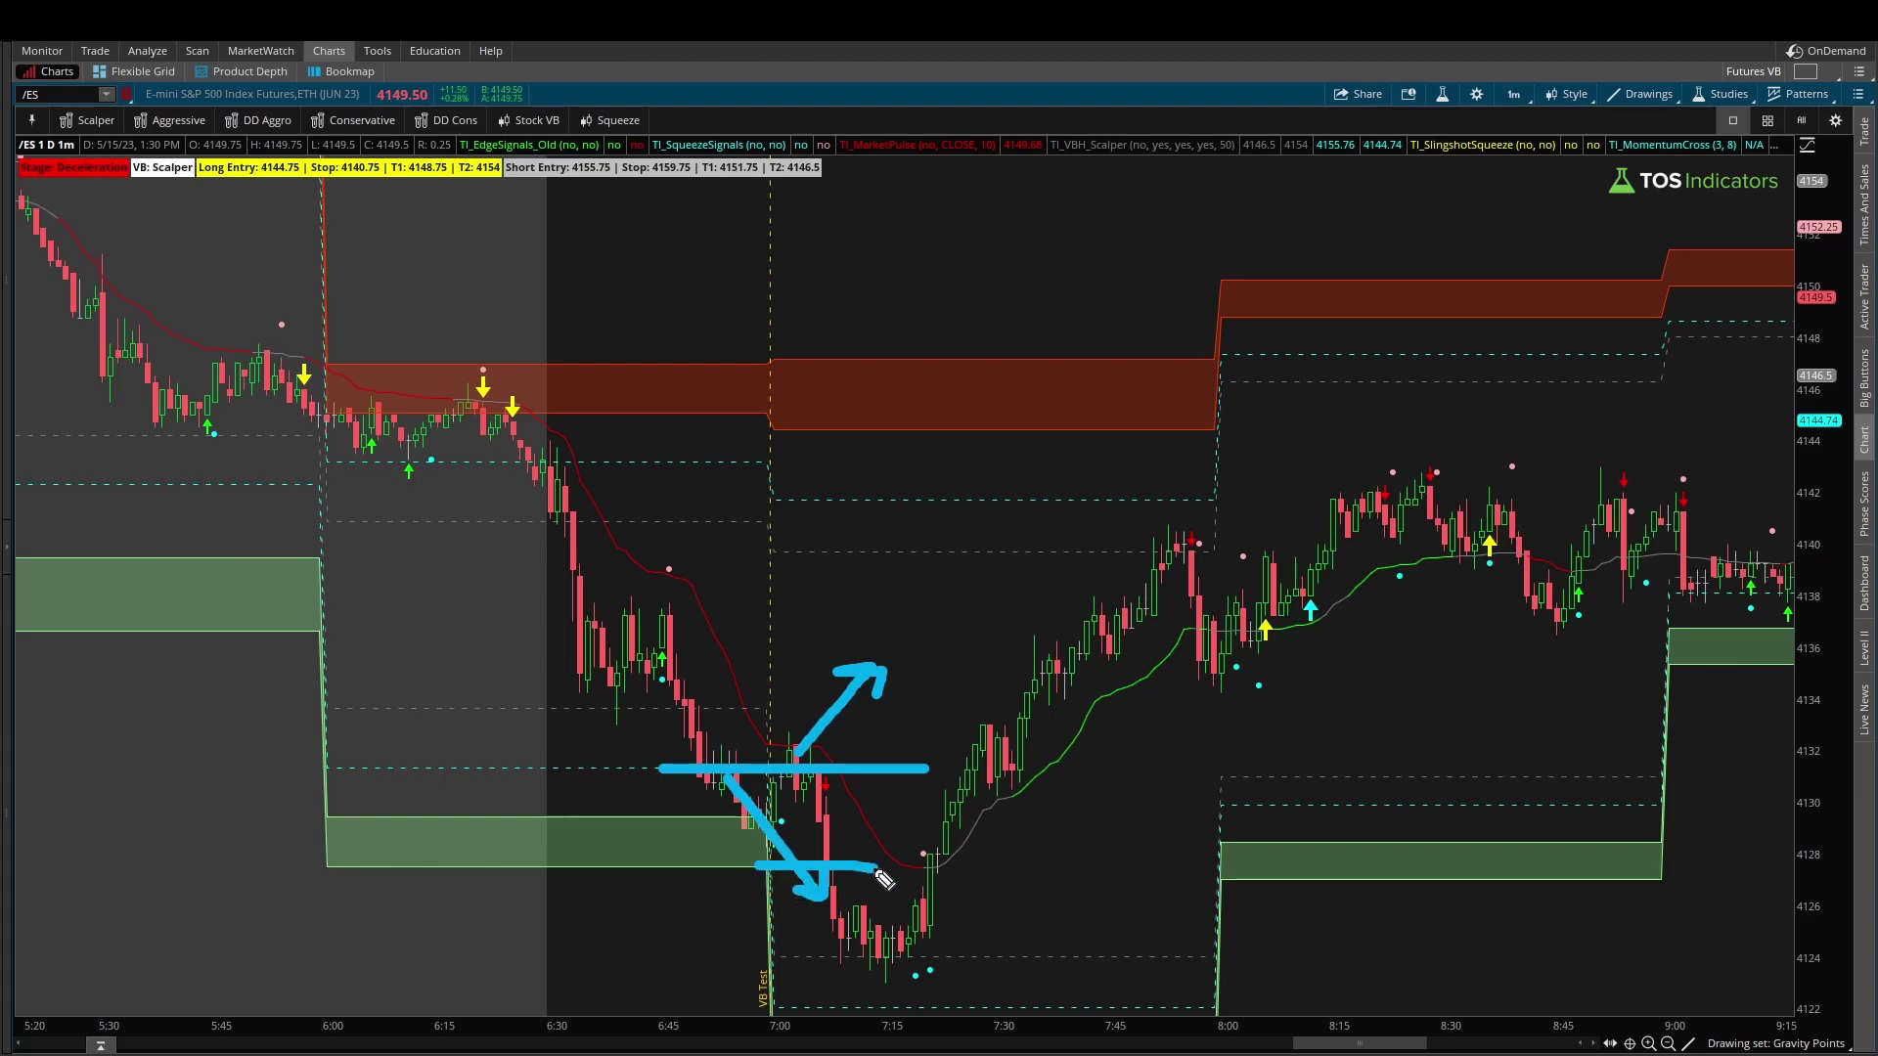
Clear the ink, widen the chart to about 5:30 to 13:13, and draw a line along the green cloud's lower edge near 7:00
left_click(608, 767)
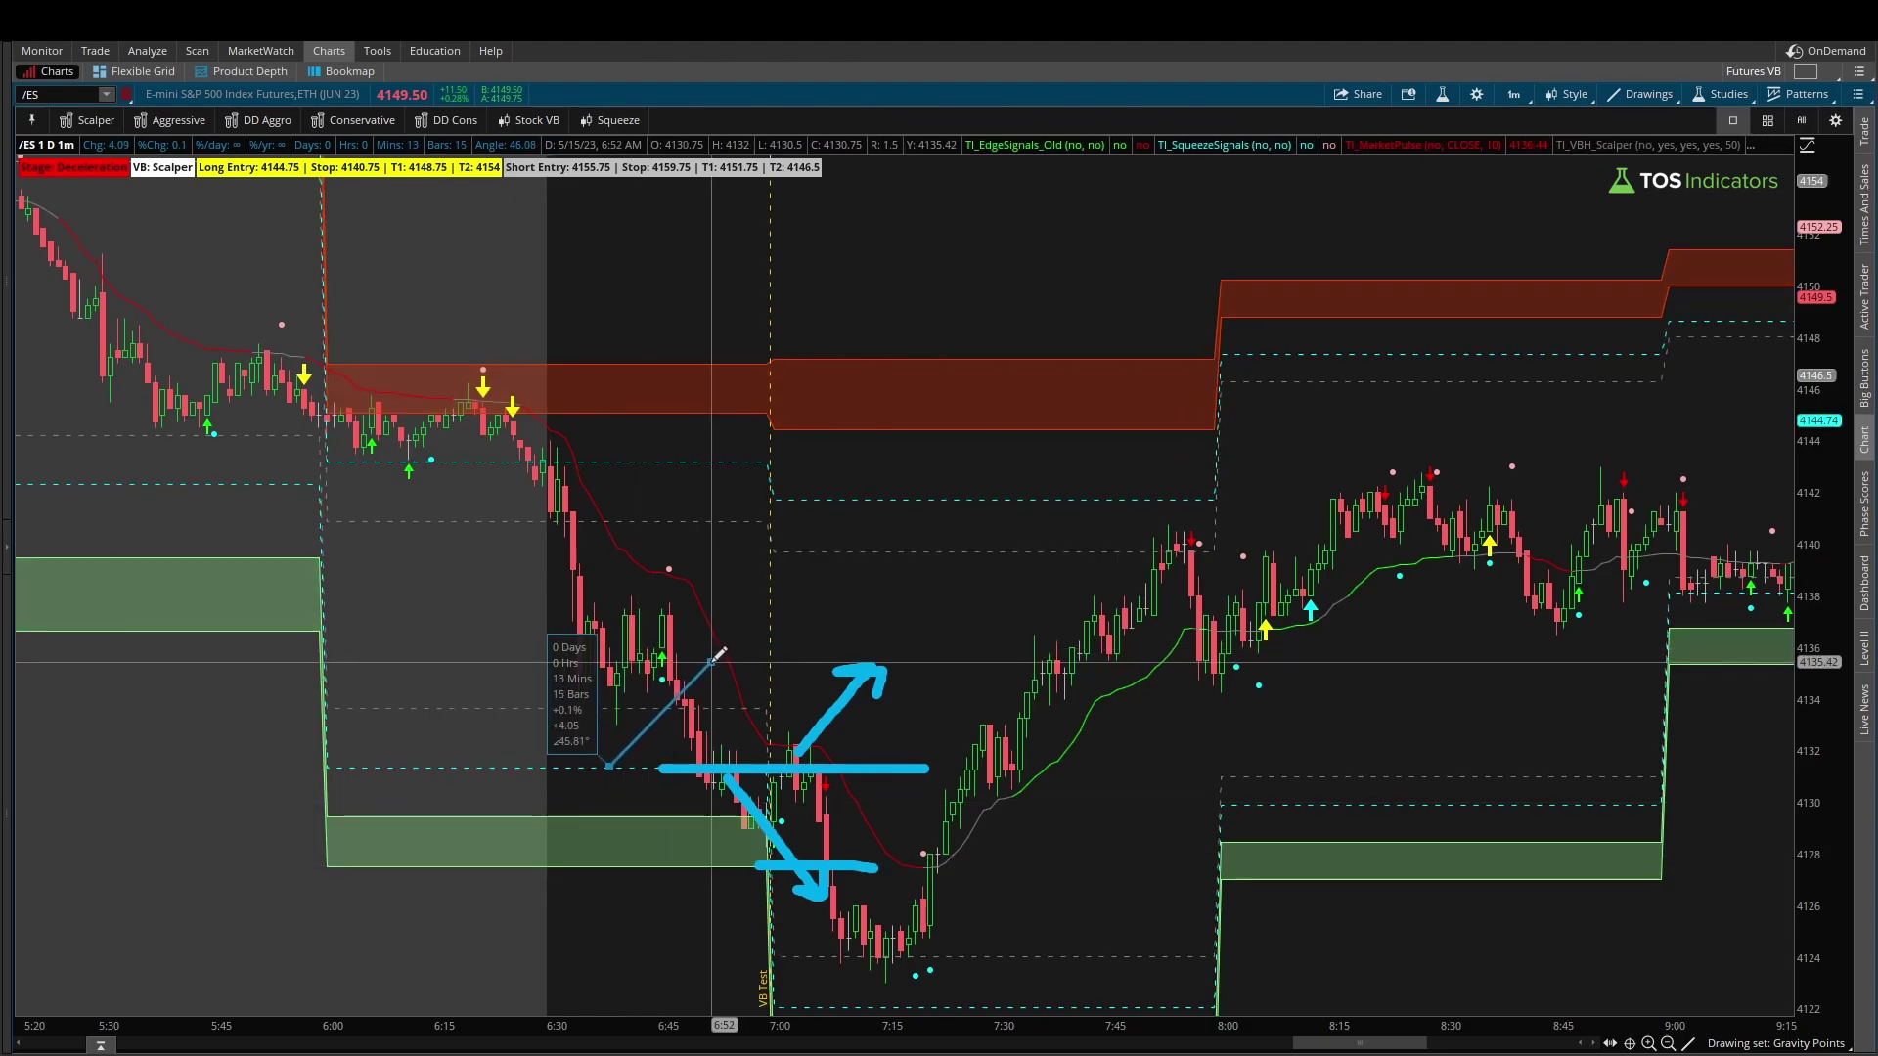
key("Escape")
key("ctrl+shift+5")
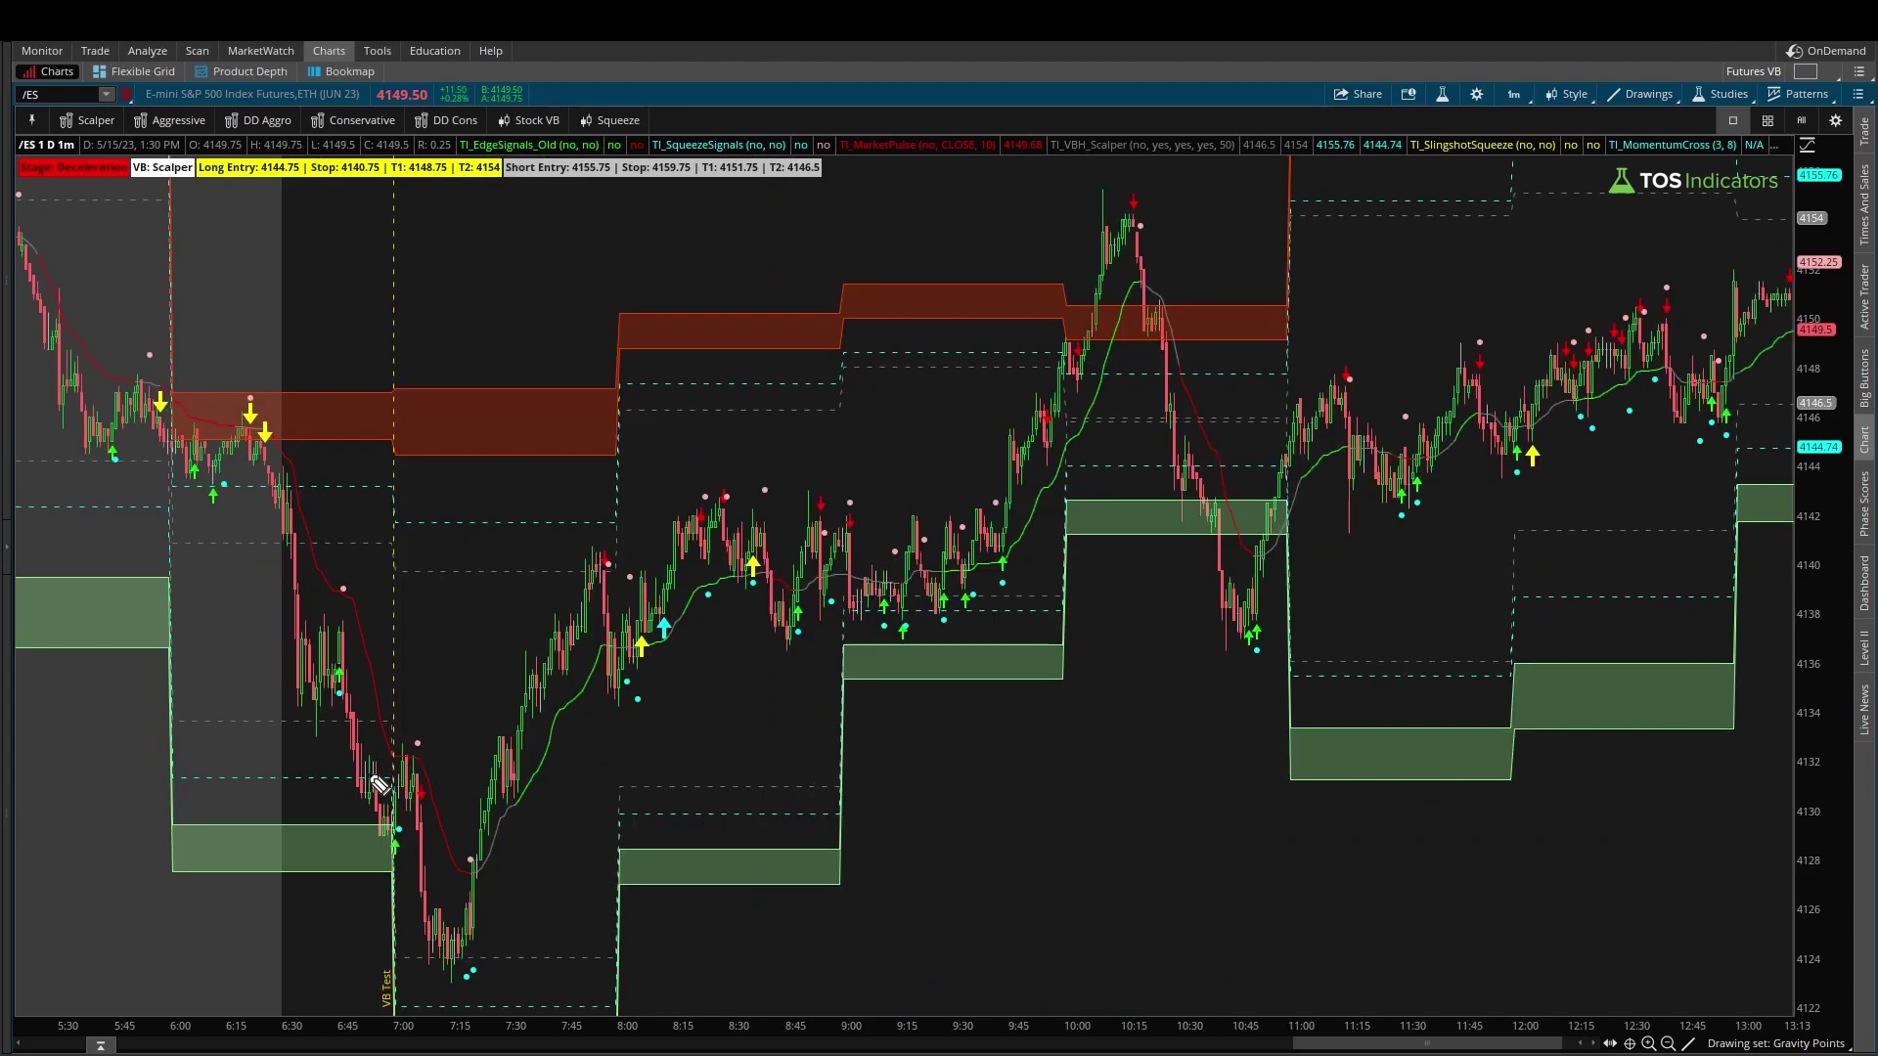
left_click_drag(335, 774, 543, 774)
mouse_move(415, 808)
left_mouse_down()
mouse_move(454, 934)
mouse_move(430, 925)
mouse_move(474, 919)
left_mouse_up()
key("shift+F9")
left_click_drag(340, 870, 513, 870)
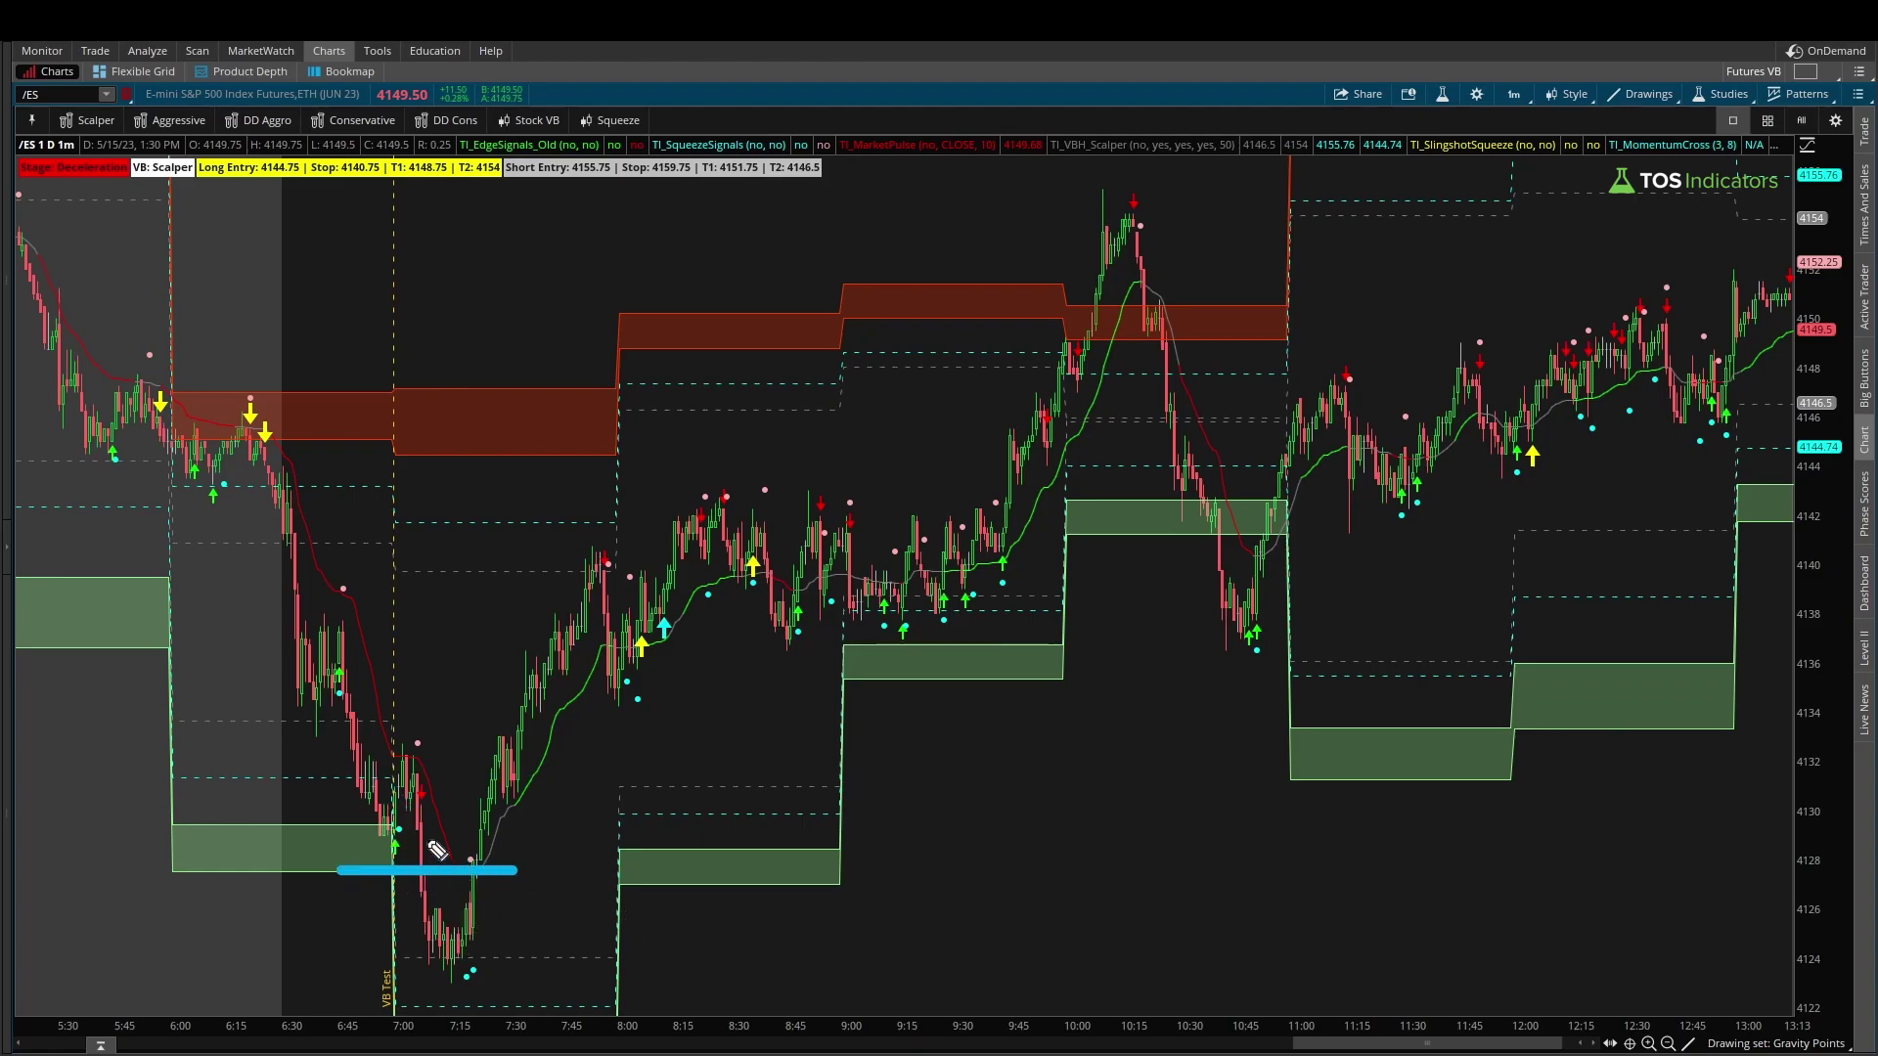
Mark the move from the Scalper to the Aggressive model in ink, clear the ink, and load the Aggressive model on the /ES chart
mouse_move(54, 142)
left_mouse_down()
mouse_move(127, 142)
mouse_move(88, 100)
mouse_move(64, 148)
left_mouse_up()
mouse_move(115, 88)
left_mouse_down()
mouse_move(42, 163)
mouse_move(217, 136)
left_mouse_up()
key("e")
key("e")
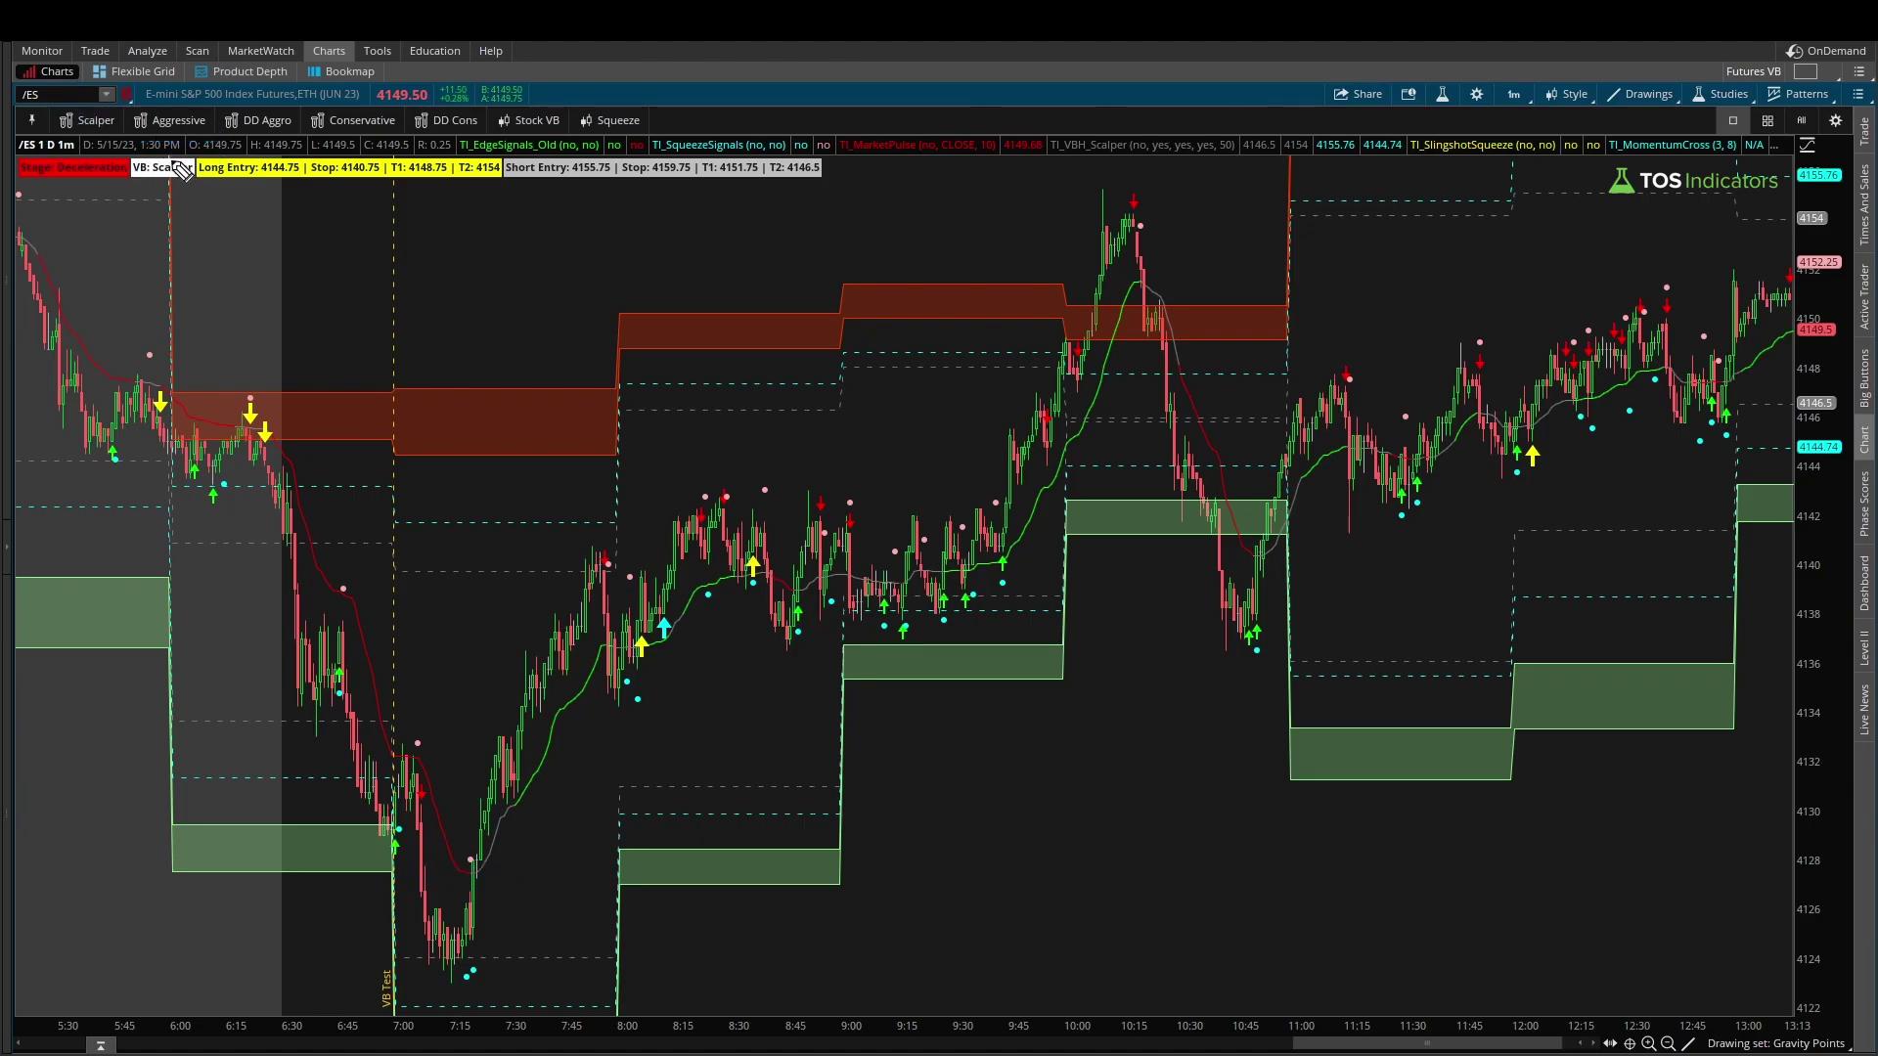
left_click(174, 121)
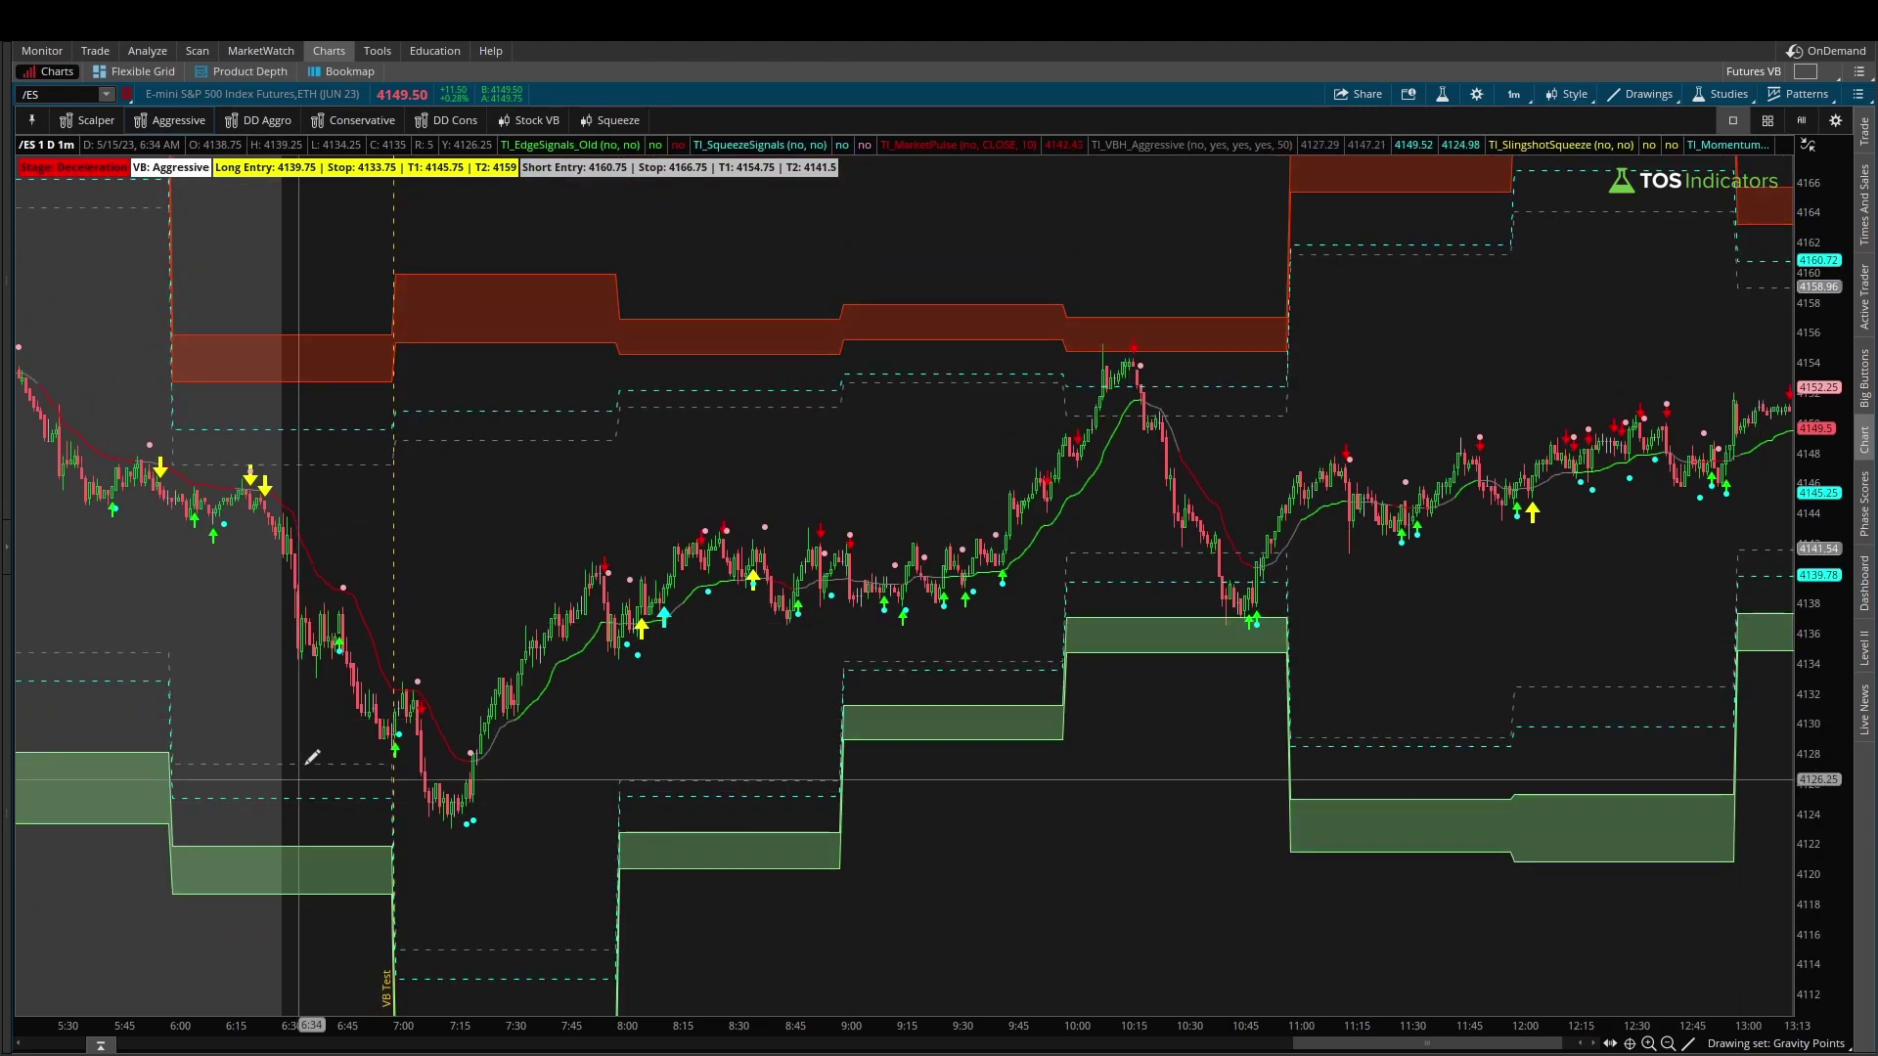
Circle the price low around 7:15, clear it, and mark the 10:00 and 11:00 hour boundaries above the time axis
mouse_move(516, 675)
left_mouse_down()
mouse_move(382, 839)
mouse_move(556, 688)
left_mouse_up()
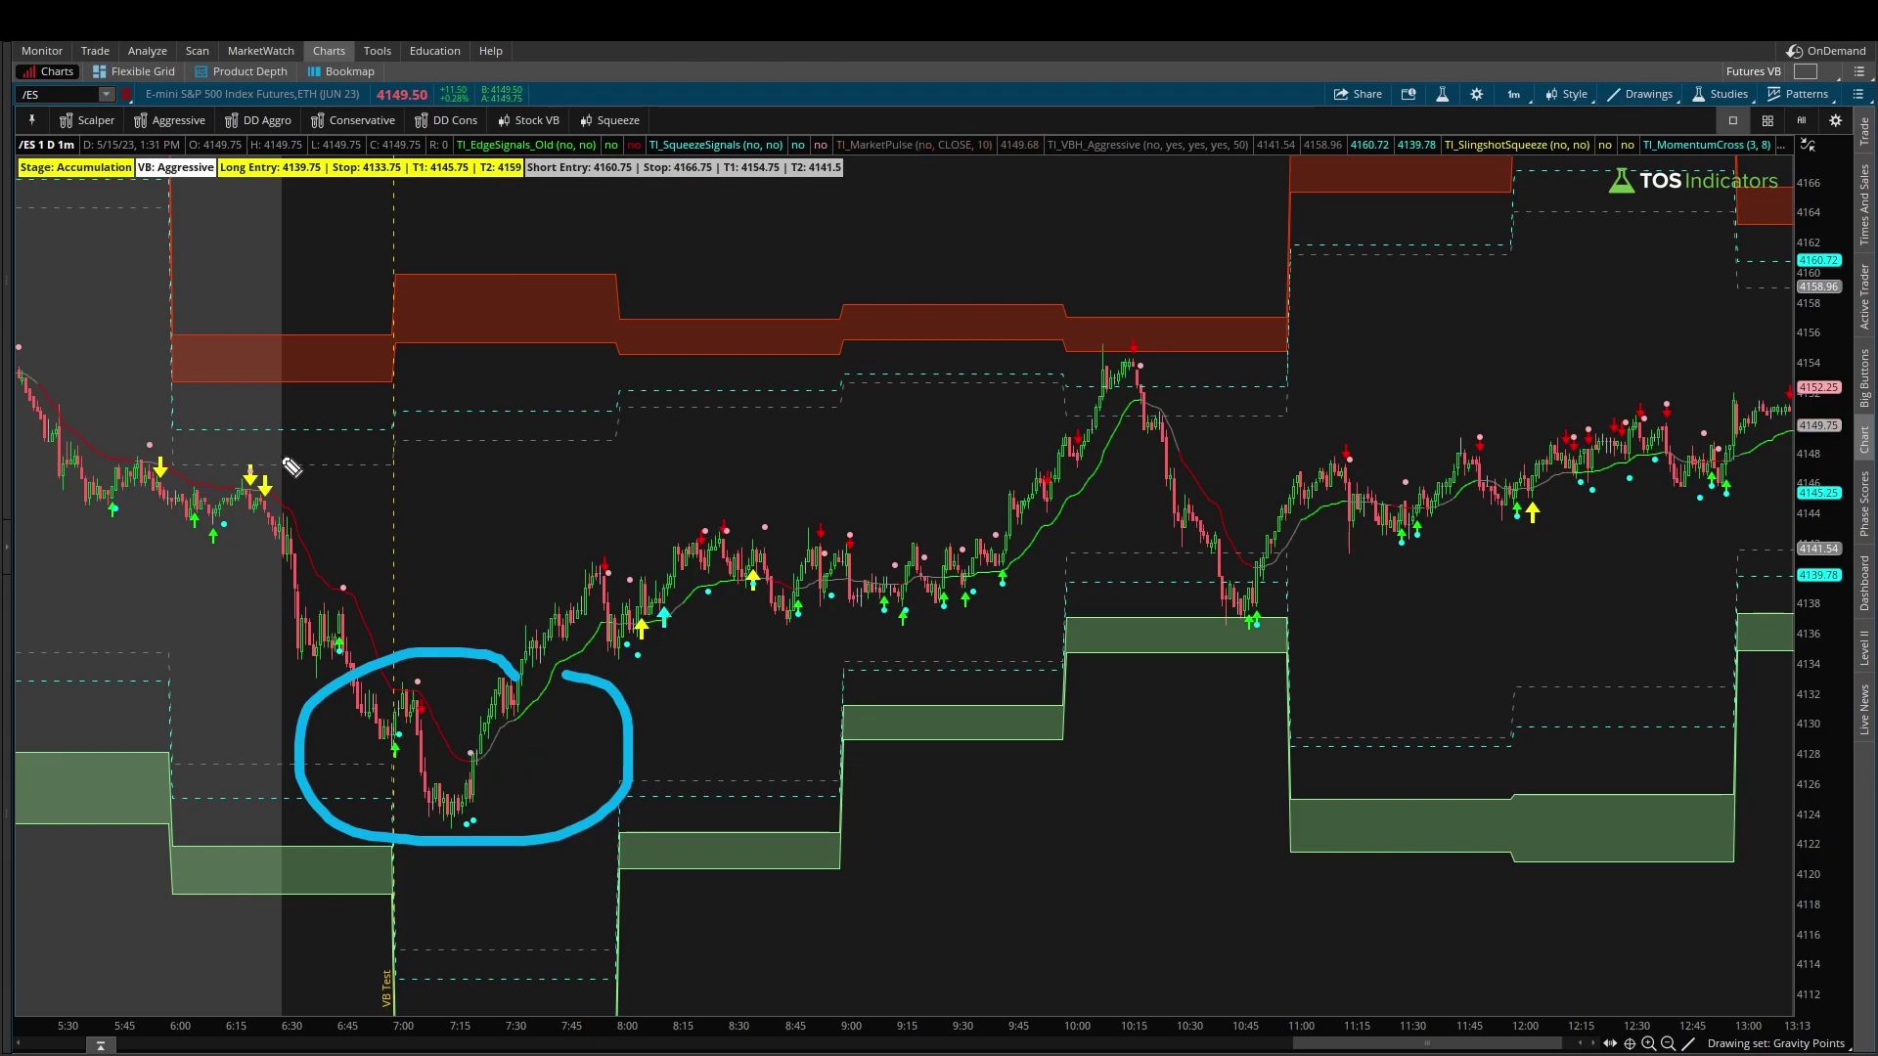
key("e")
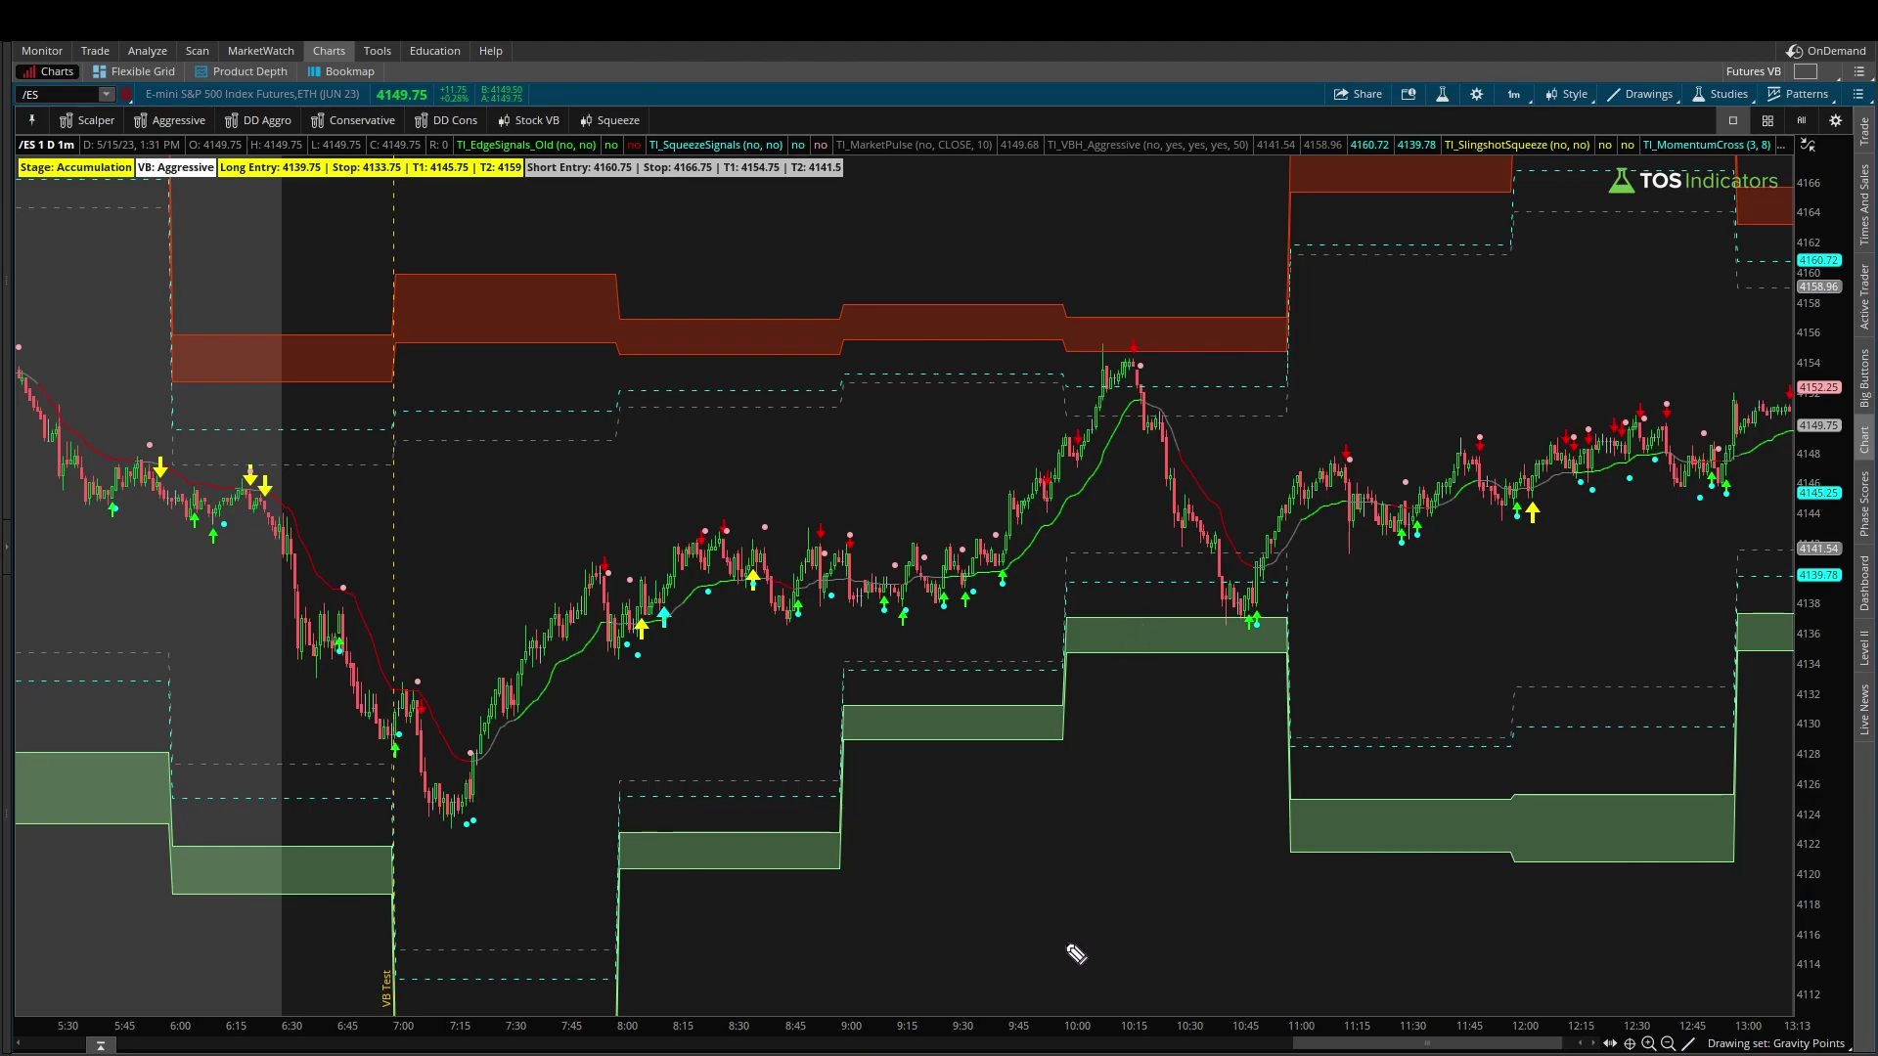
left_click_drag(1069, 945, 1068, 990)
left_click_drag(1292, 959, 1292, 987)
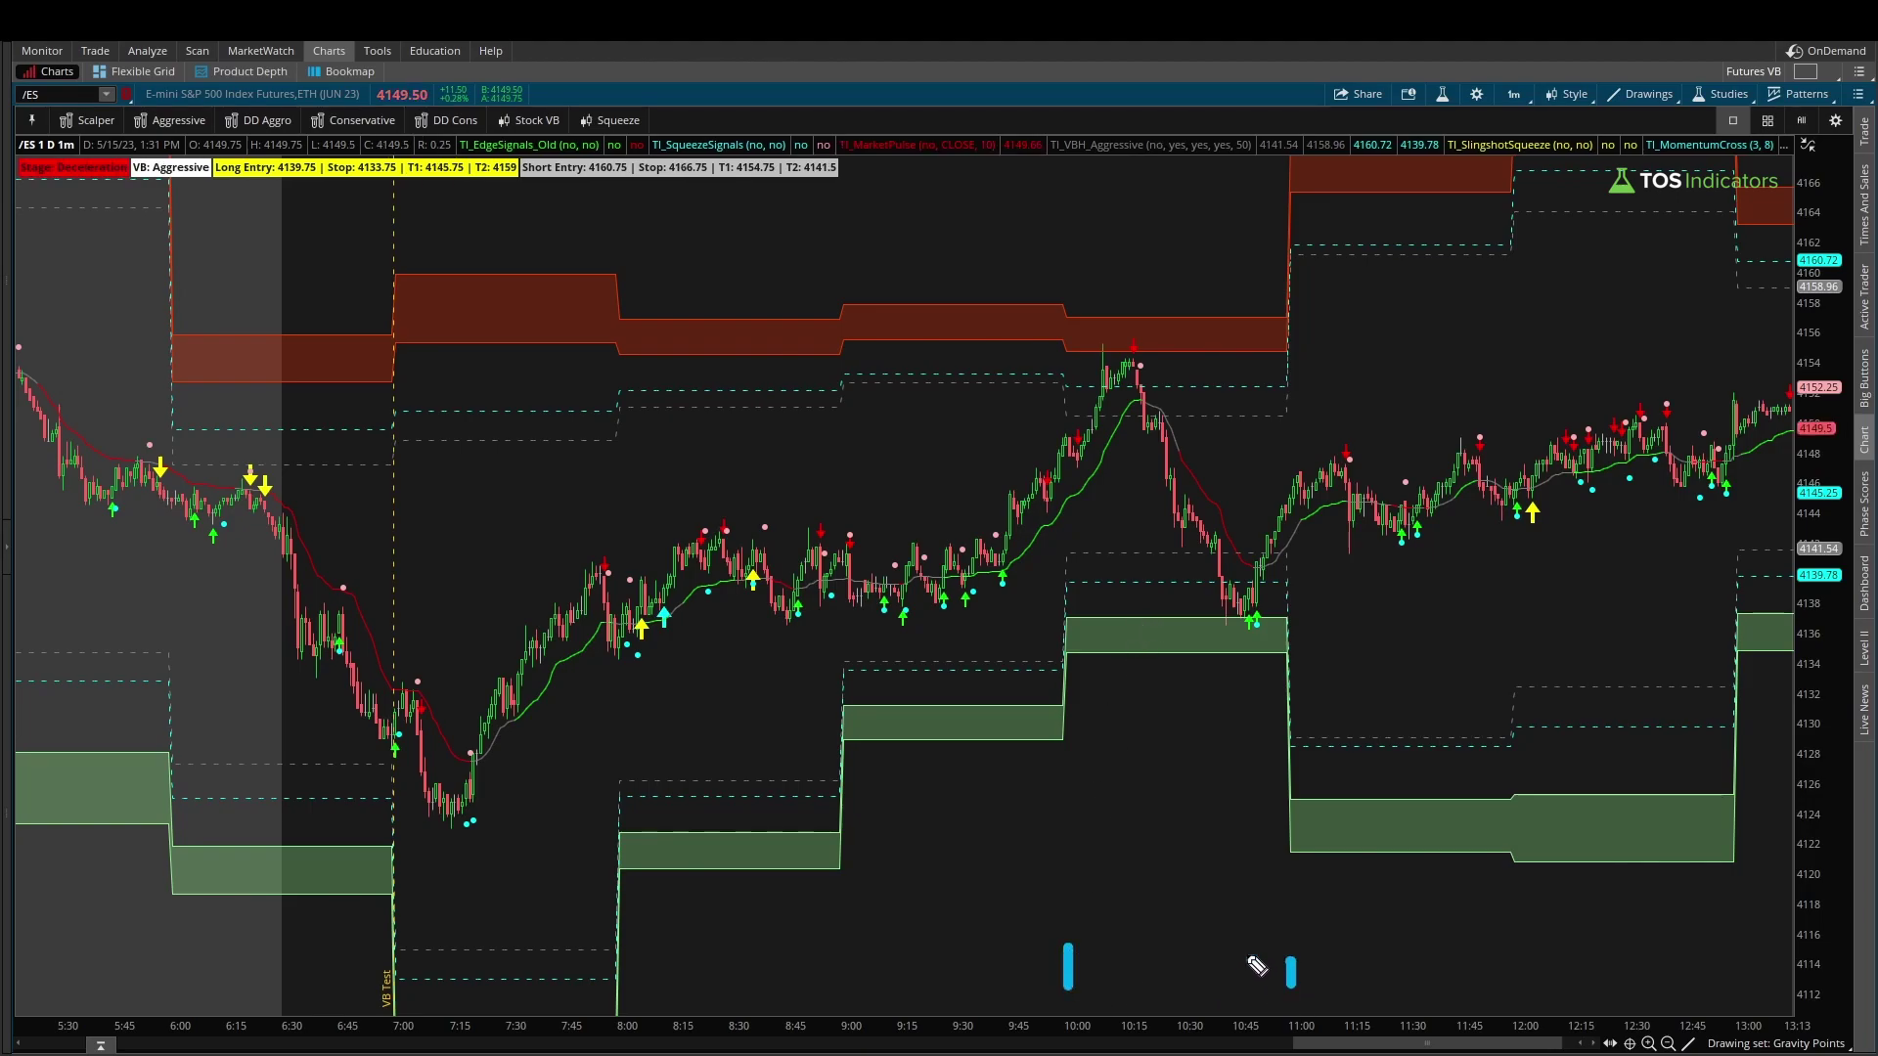
key("Escape")
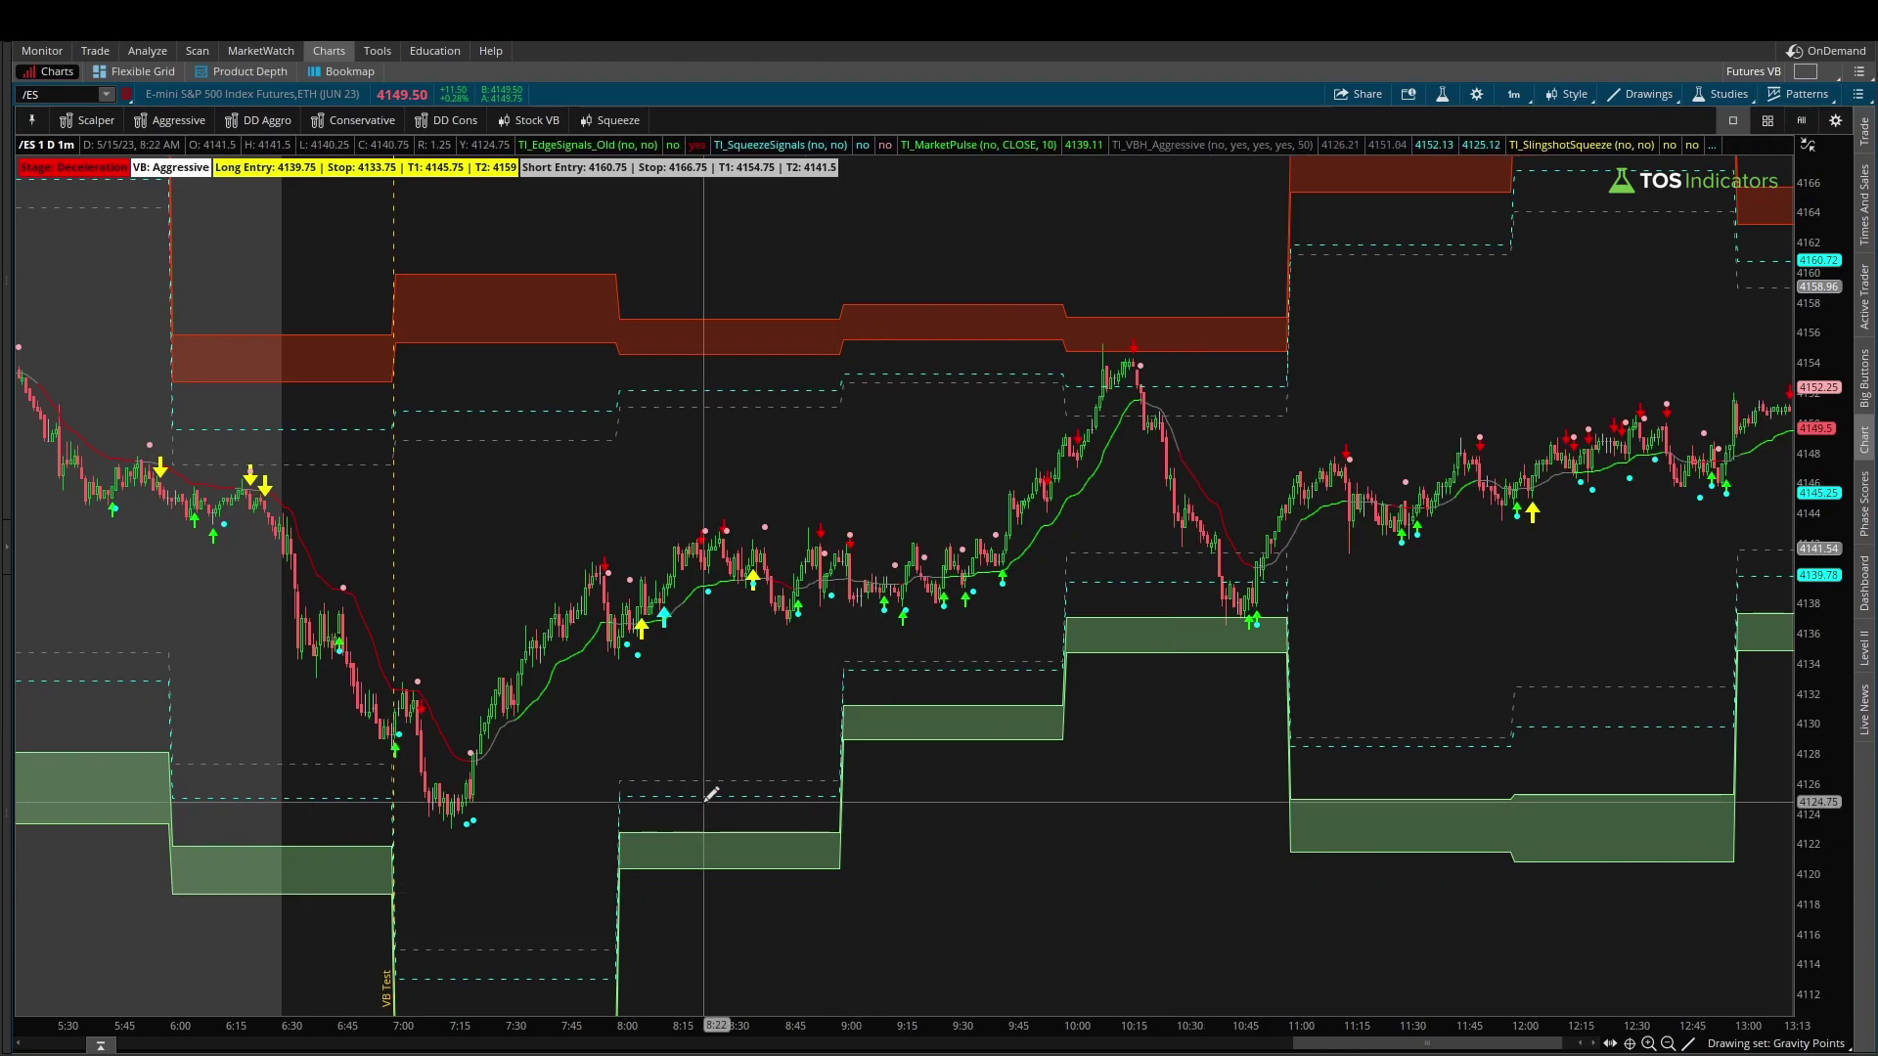
Zoom the chart into about 9:45 to 11:15 and stretch the price scale to about 4132 to 4158
left_click_drag(719, 789, 1488, 794)
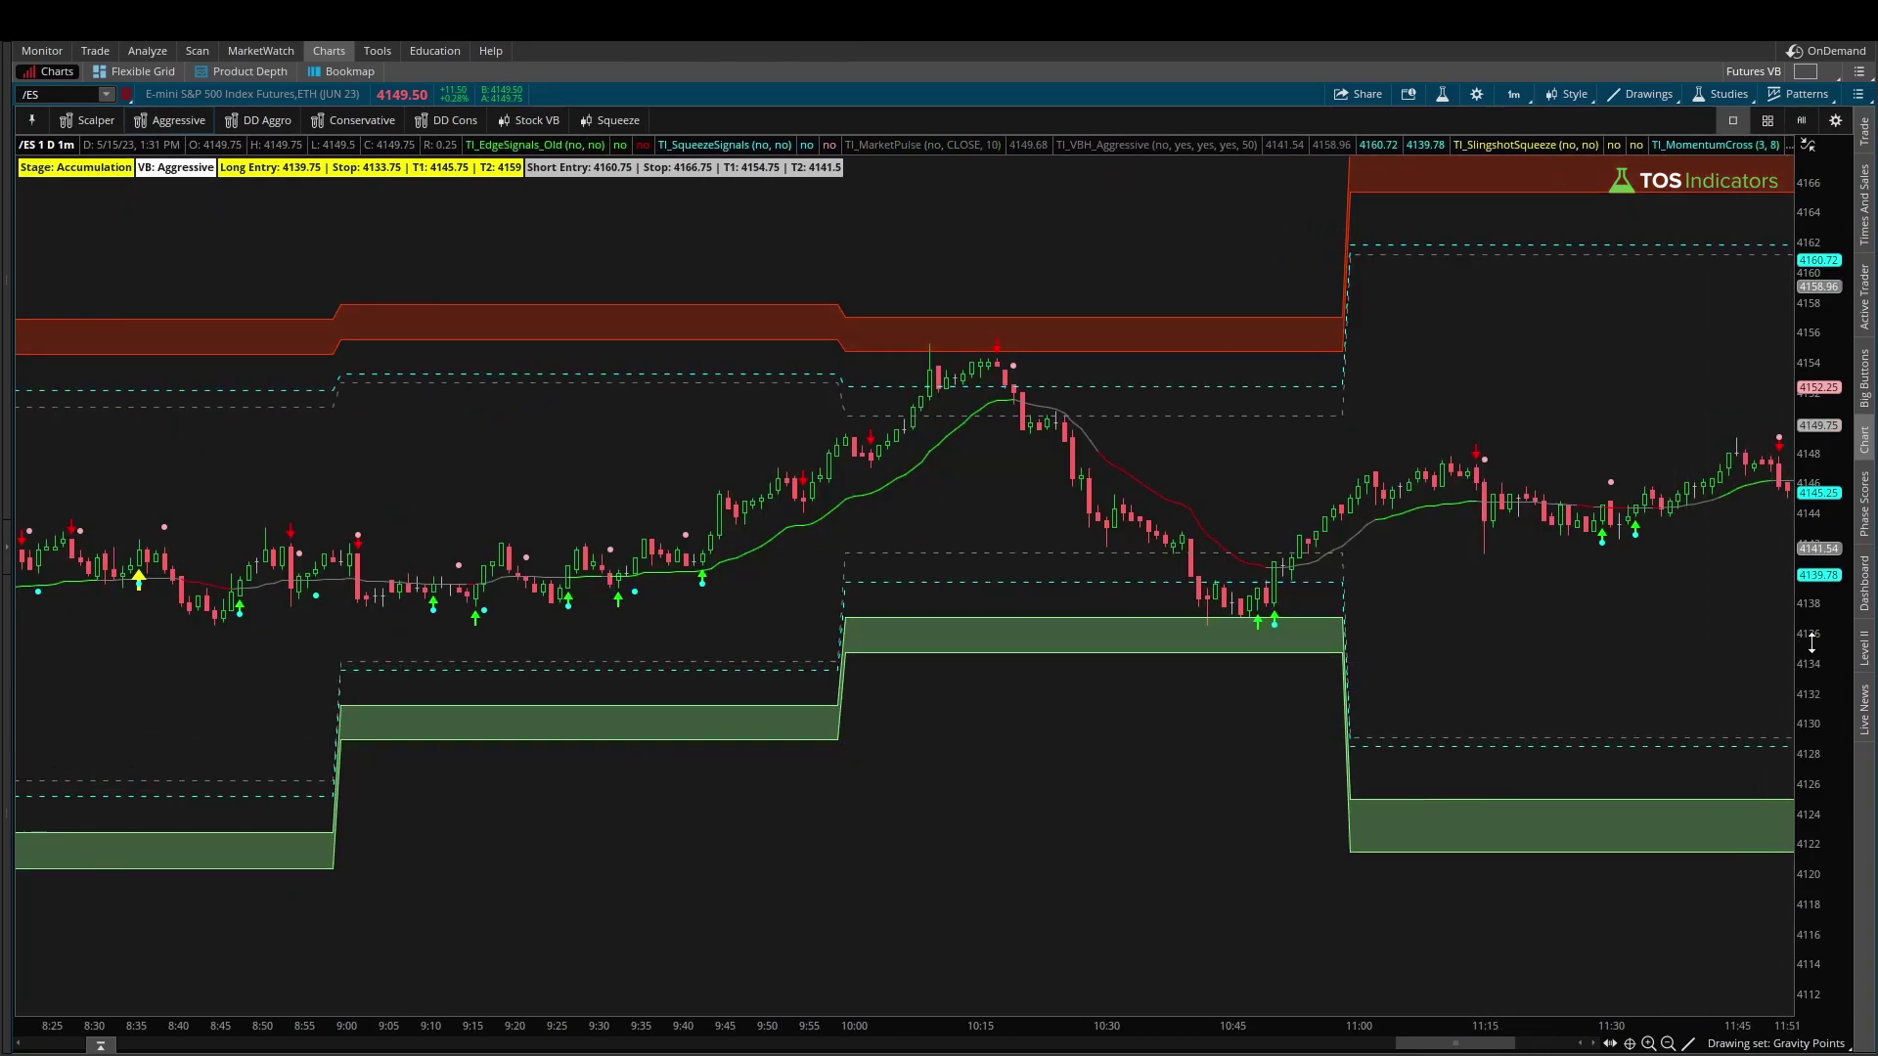
left_click_drag(720, 239, 1487, 636)
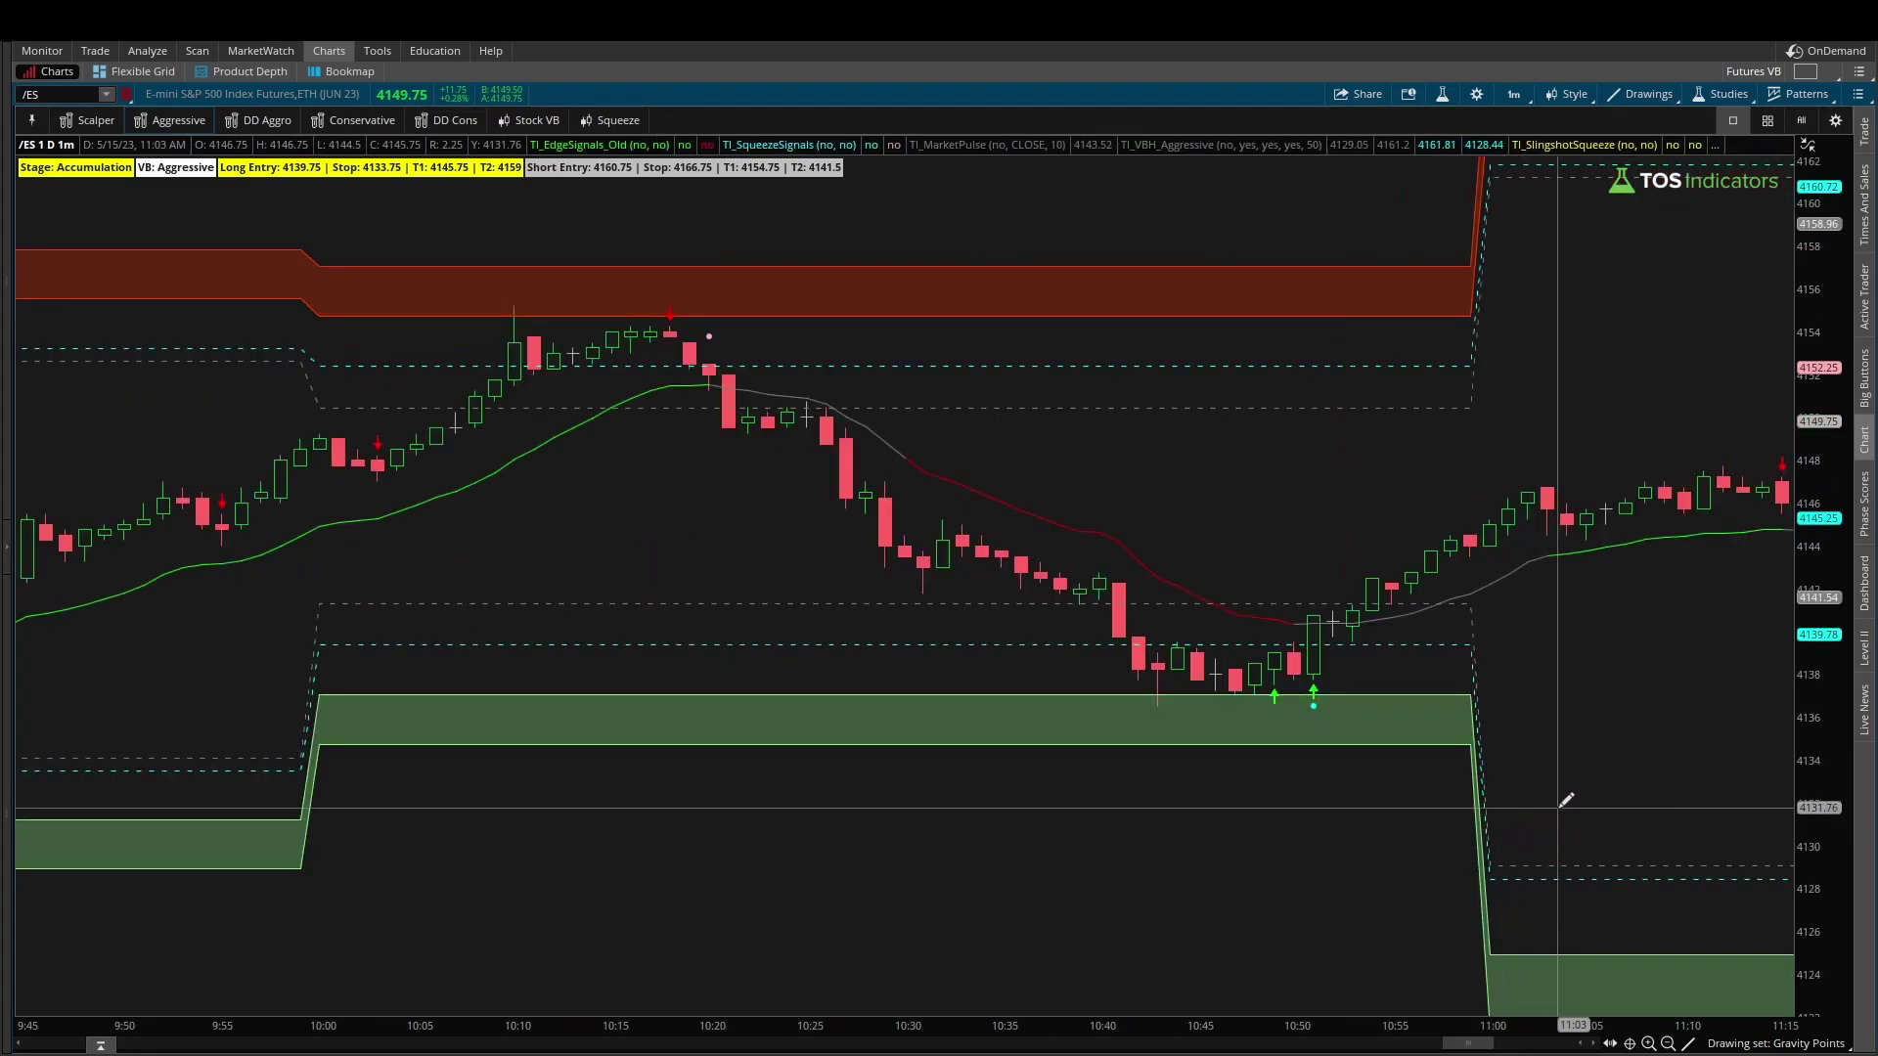
mouse_move(1821, 762)
left_mouse_down()
mouse_move(1822, 880)
mouse_move(1822, 855)
left_mouse_up()
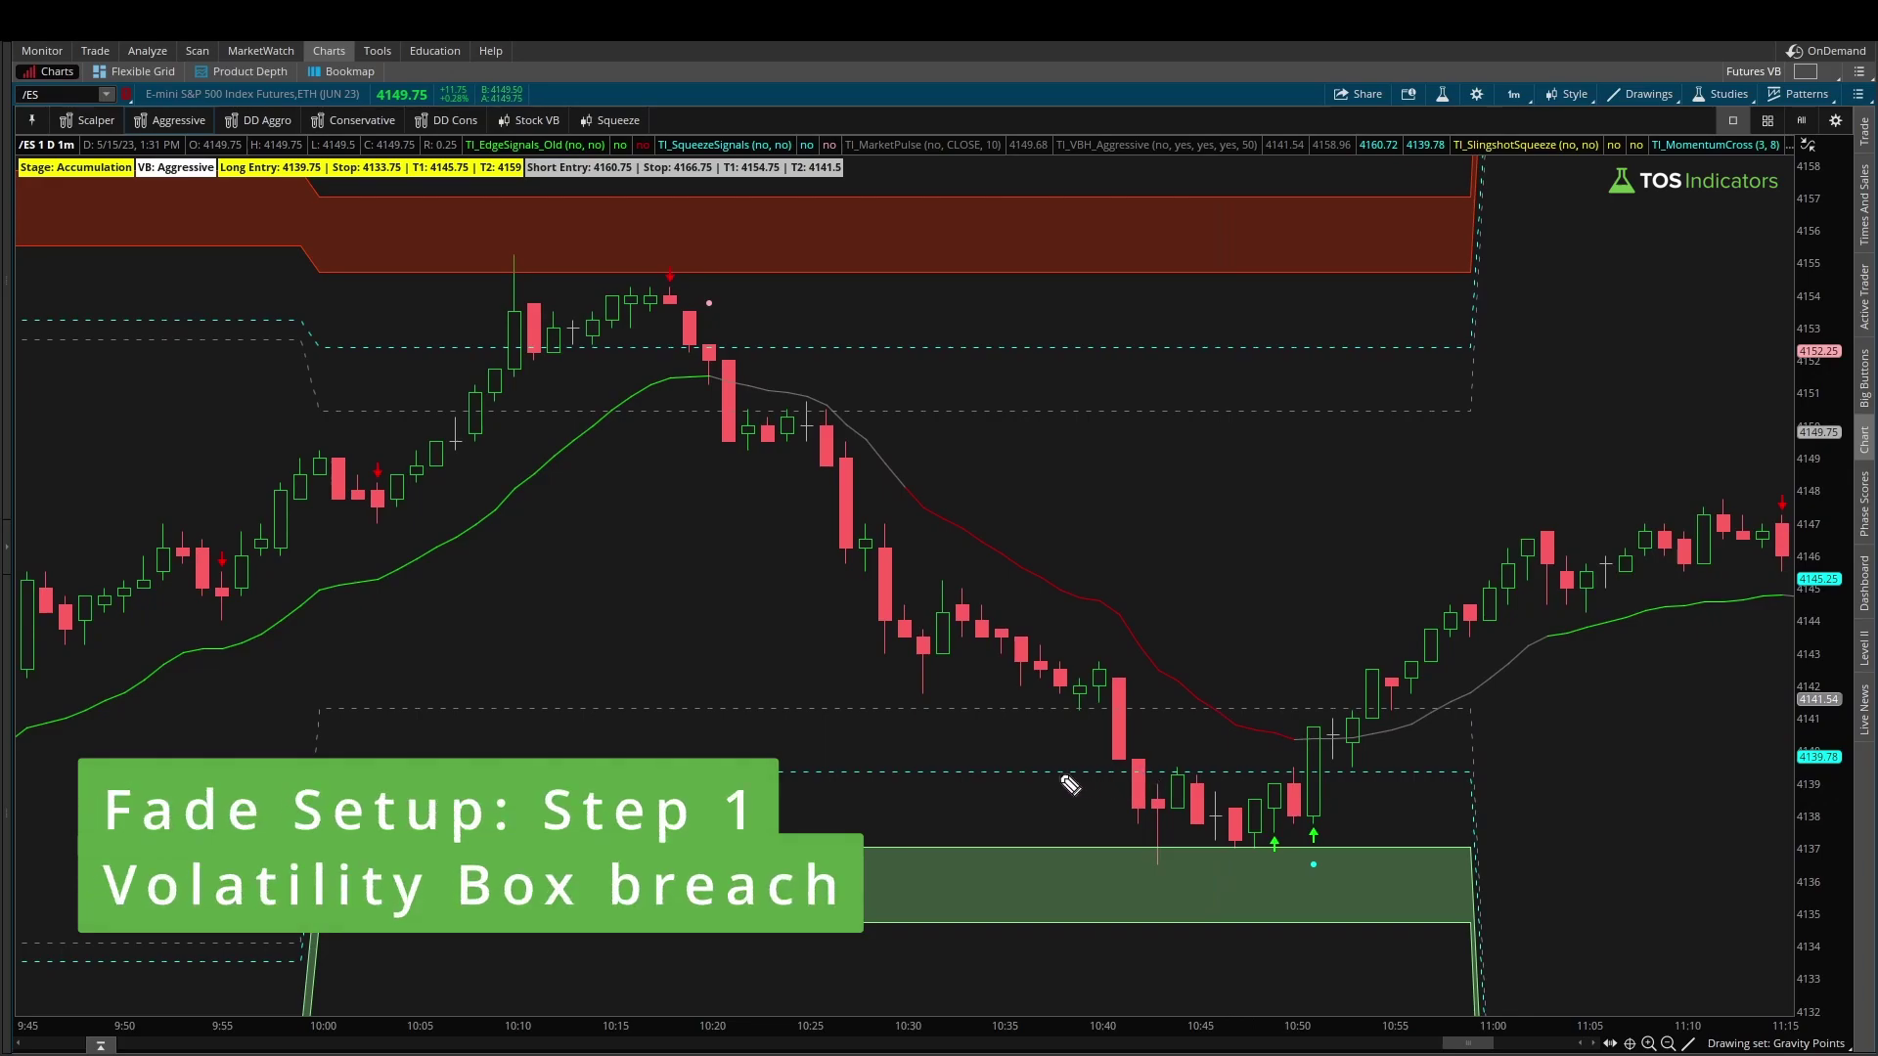
Highlight the lower dashed blue line before the 10:41 breach and sketch strokes for price falling toward it, clearing the ink between marks
left_click_drag(986, 773, 1100, 773)
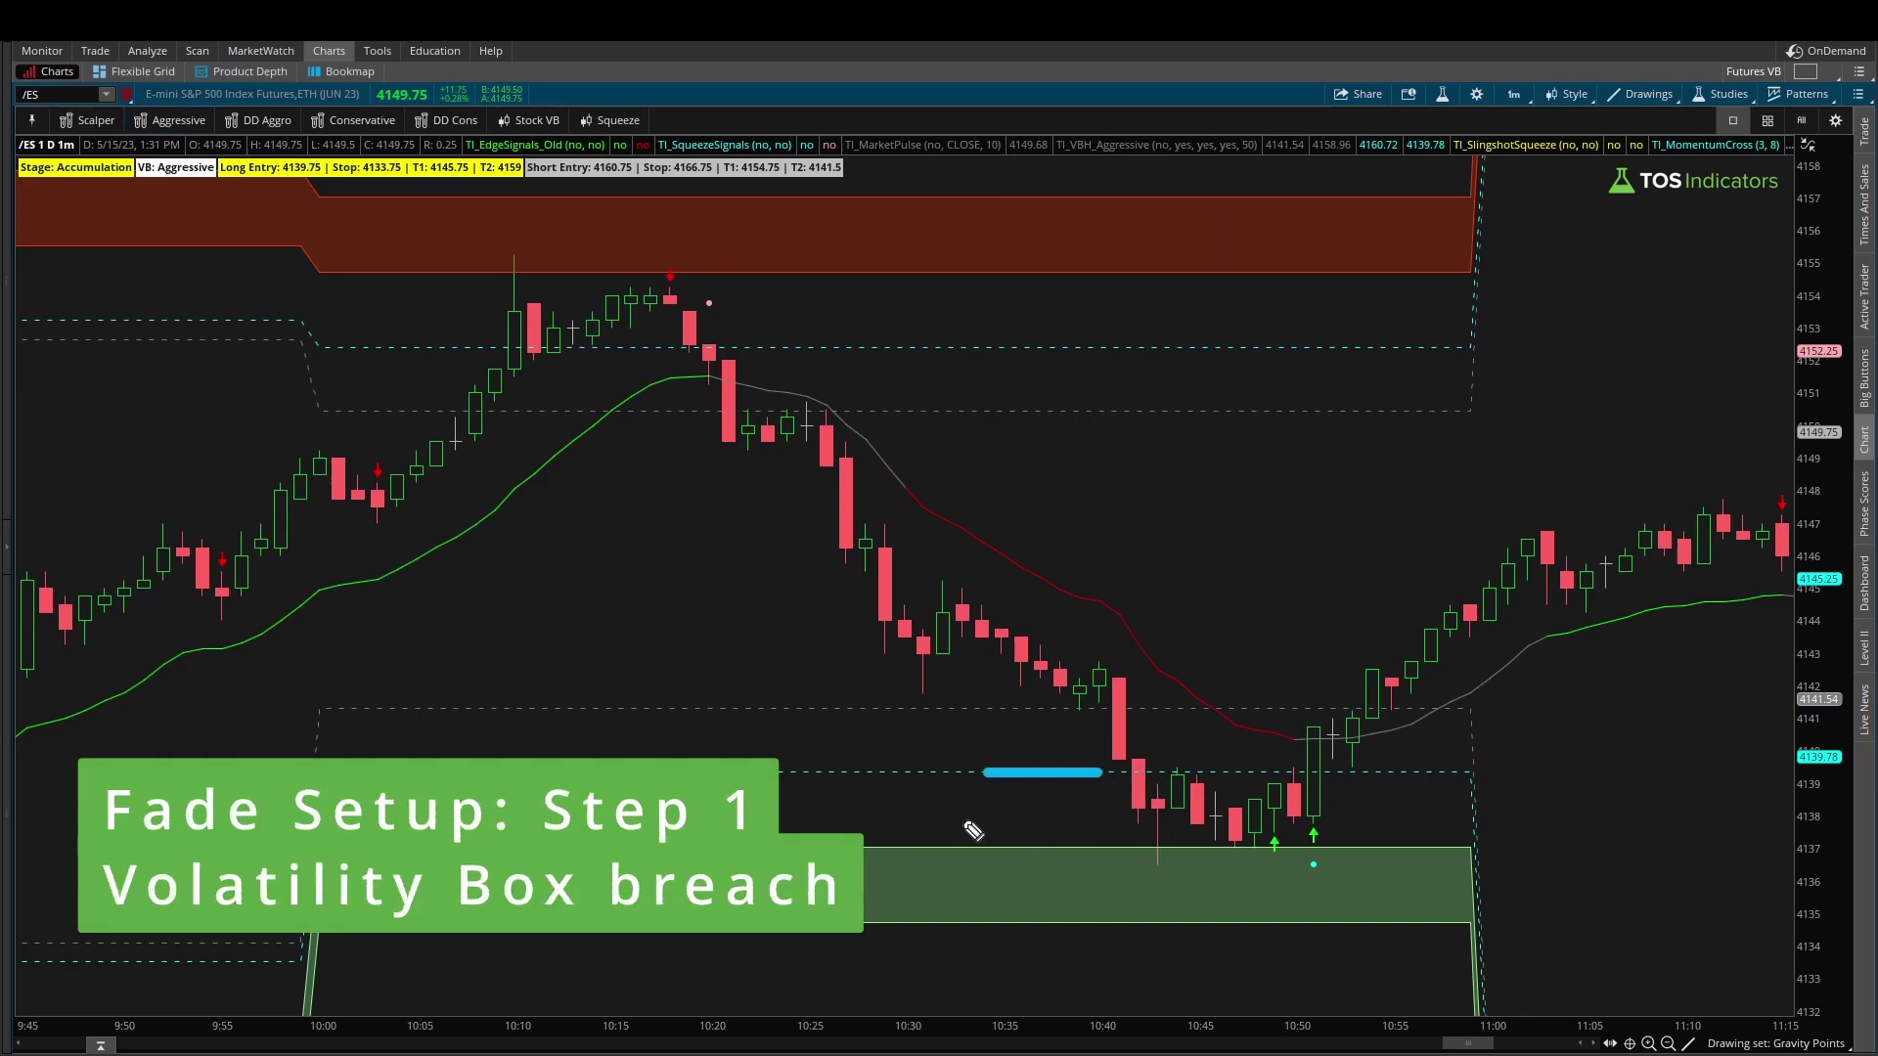
mouse_move(864, 677)
left_mouse_down()
mouse_move(900, 778)
mouse_move(914, 751)
left_mouse_up()
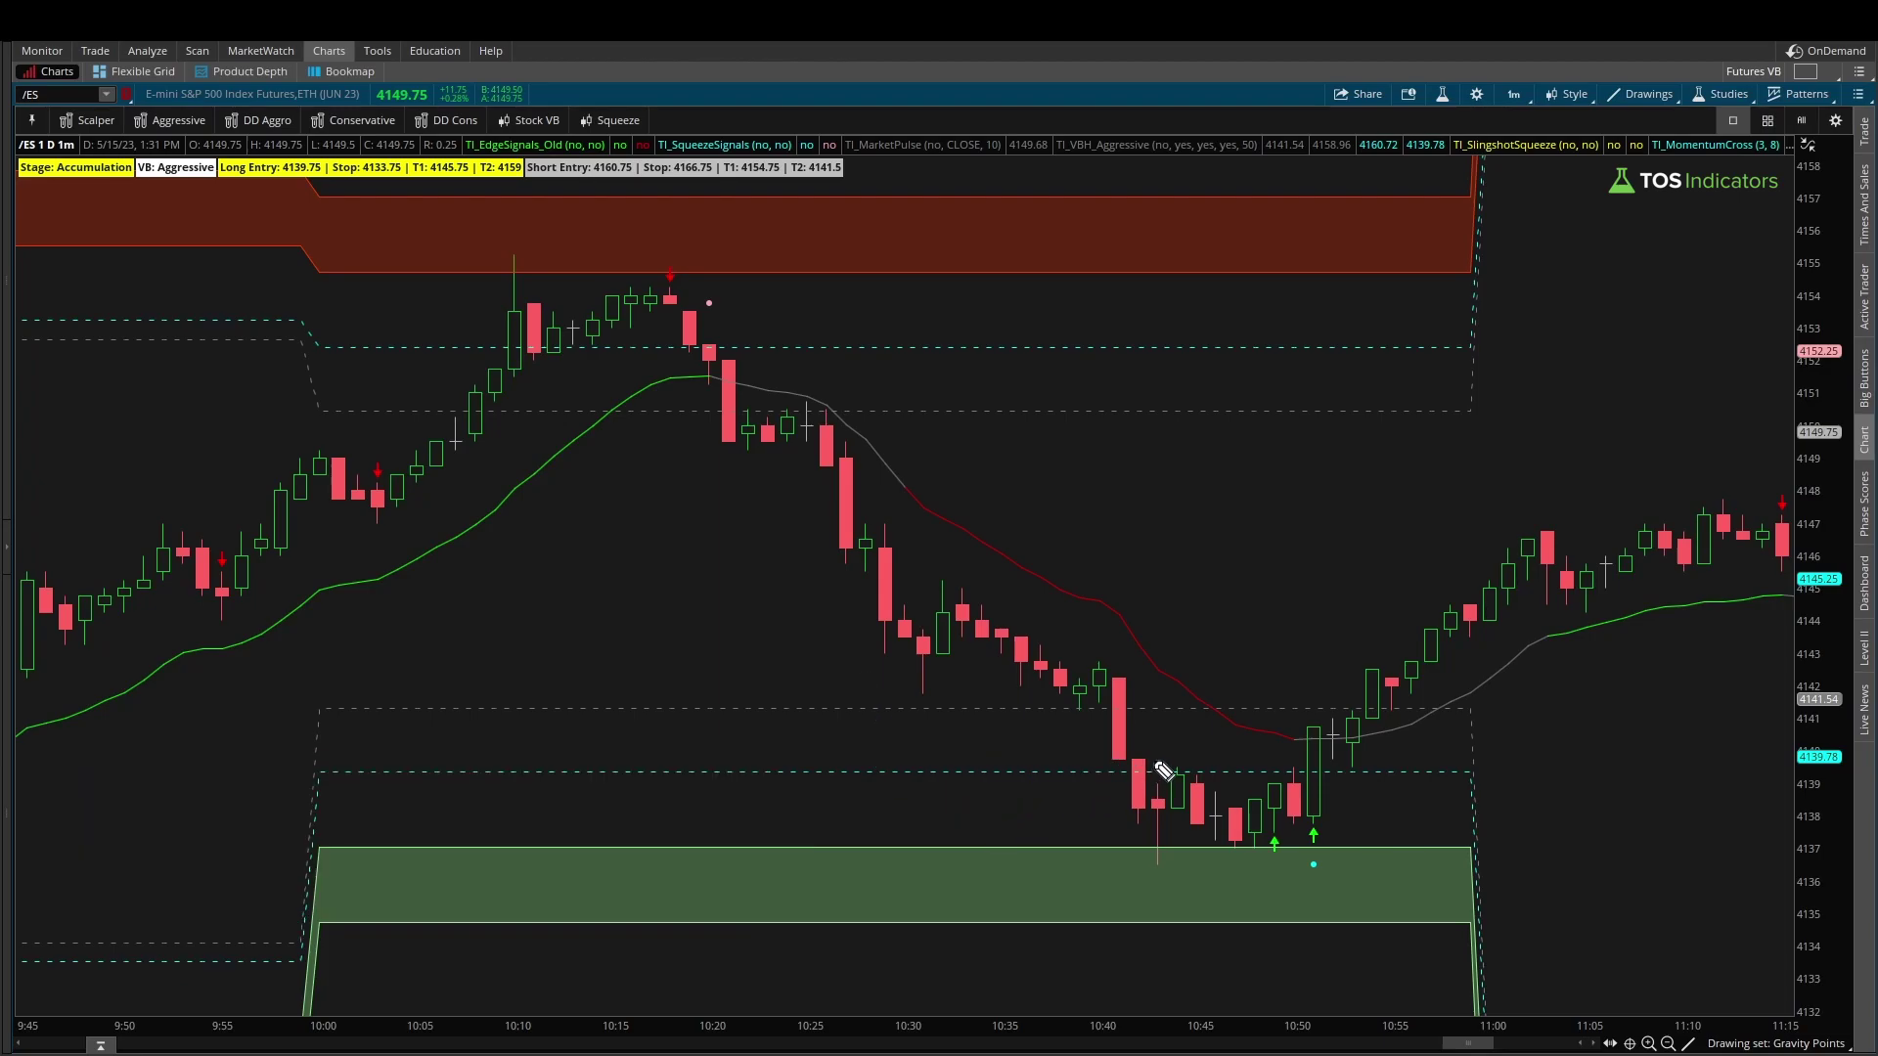
mouse_move(959, 616)
left_mouse_down()
mouse_move(998, 626)
mouse_move(1111, 756)
mouse_move(1081, 753)
mouse_move(1116, 738)
mouse_move(1109, 768)
mouse_move(1065, 752)
left_mouse_up()
key("shift+F9")
left_click(923, 746)
left_click_drag(925, 748, 1017, 712)
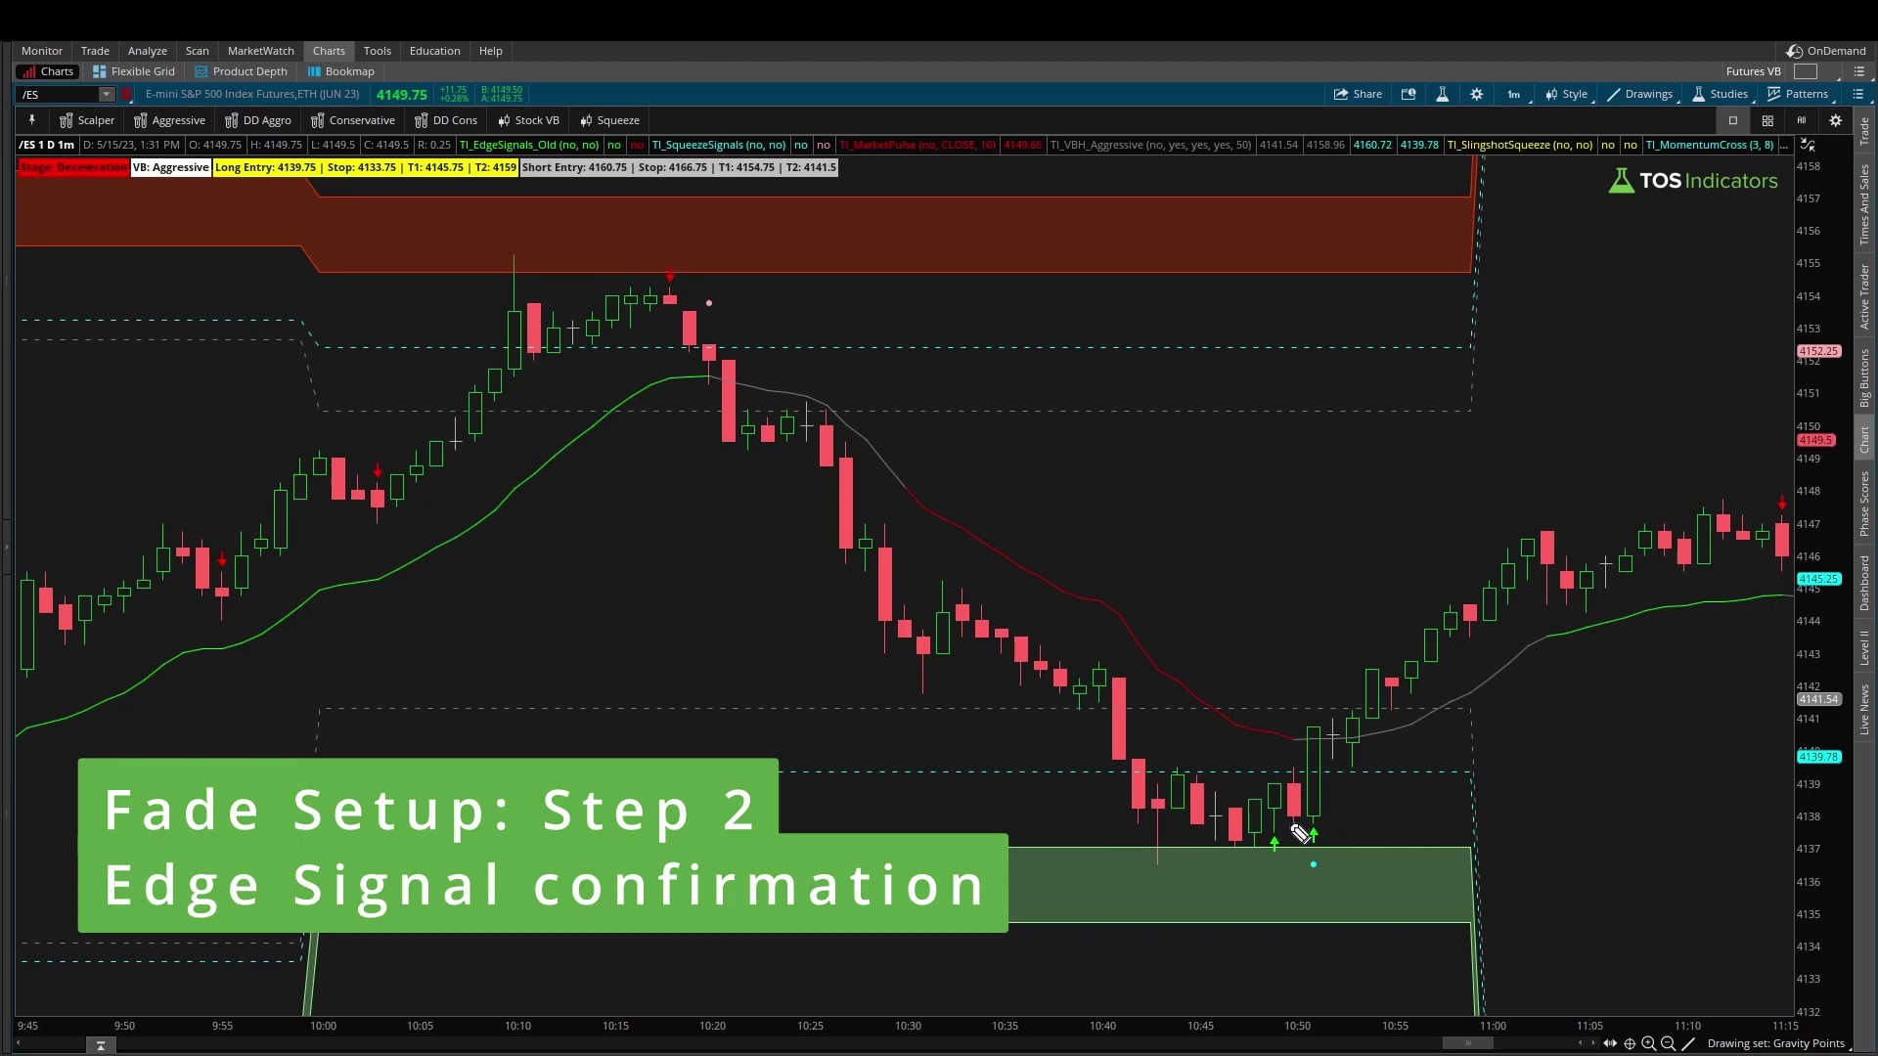
Circle the first green Edge Signal arrow near 10:49, draw an arrow pointing to it, and clear the ink
mouse_move(1306, 820)
left_mouse_down()
mouse_move(1244, 849)
mouse_move(1304, 862)
mouse_move(1298, 834)
left_mouse_up()
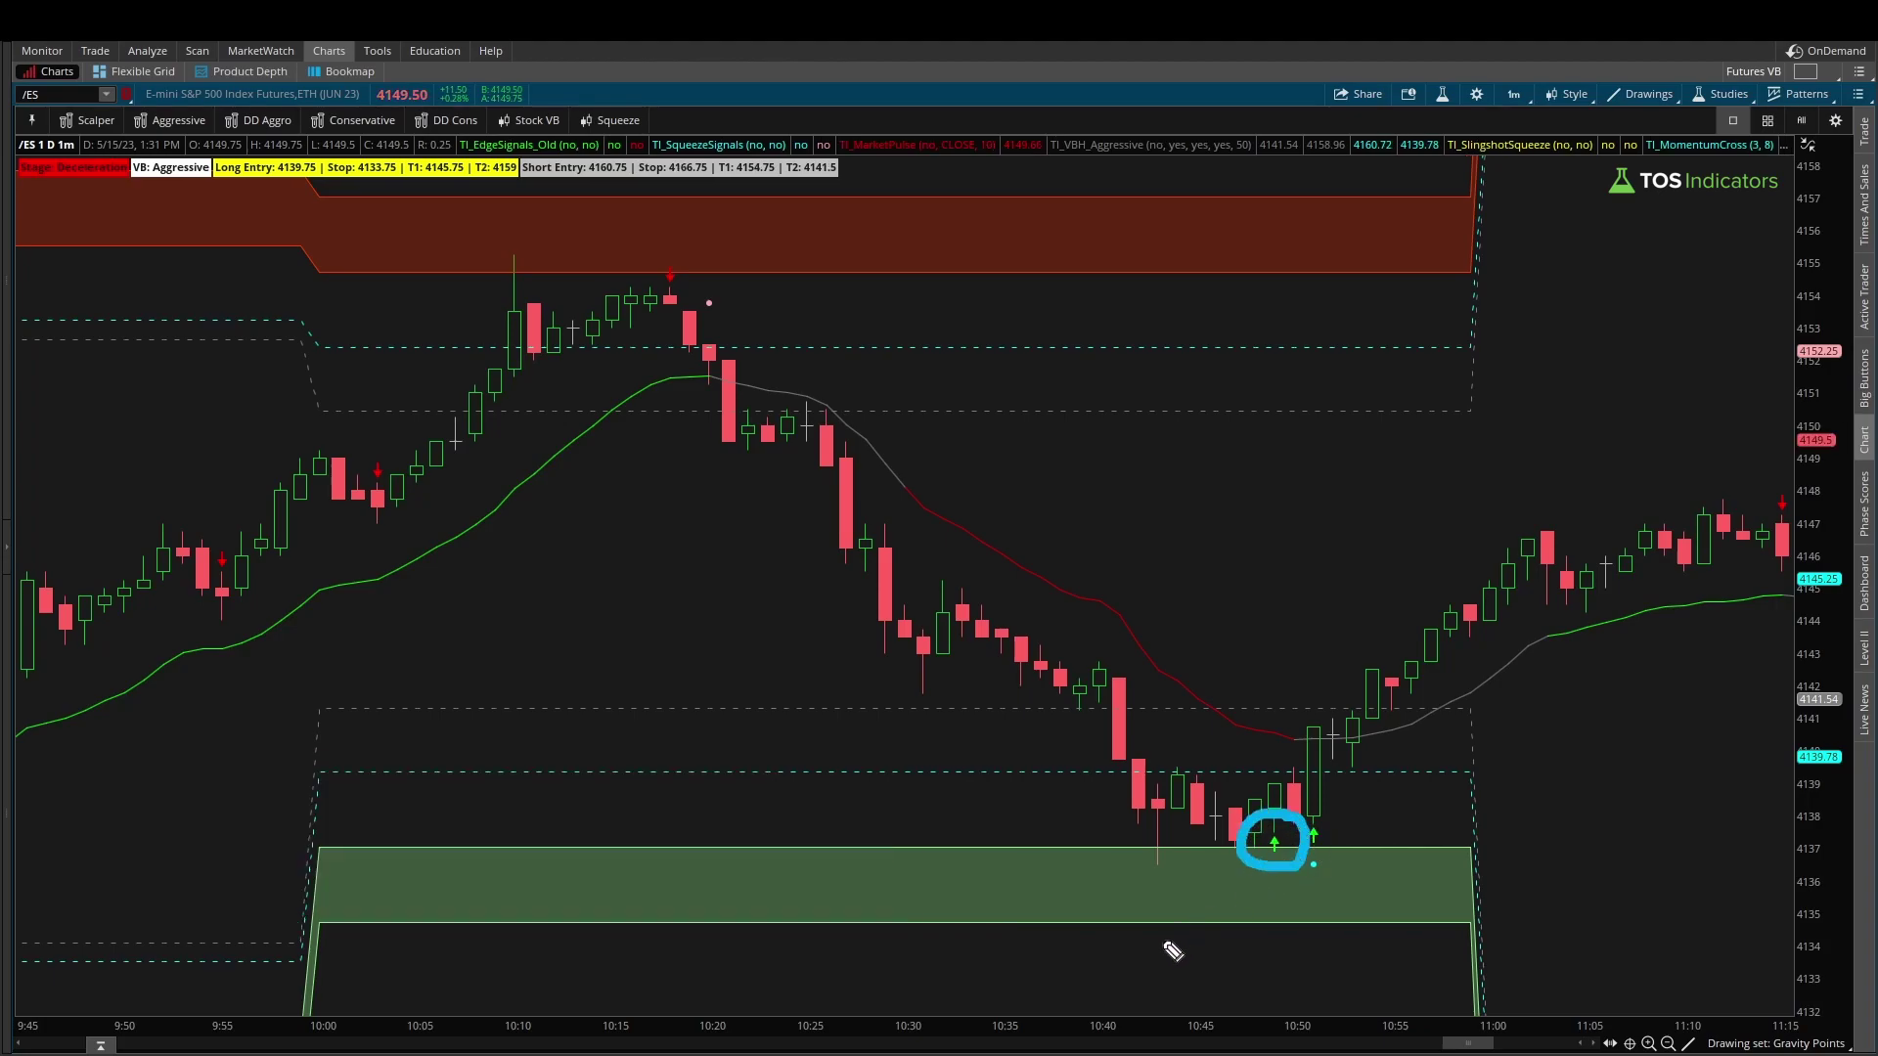
left_click_drag(1163, 940, 1206, 893)
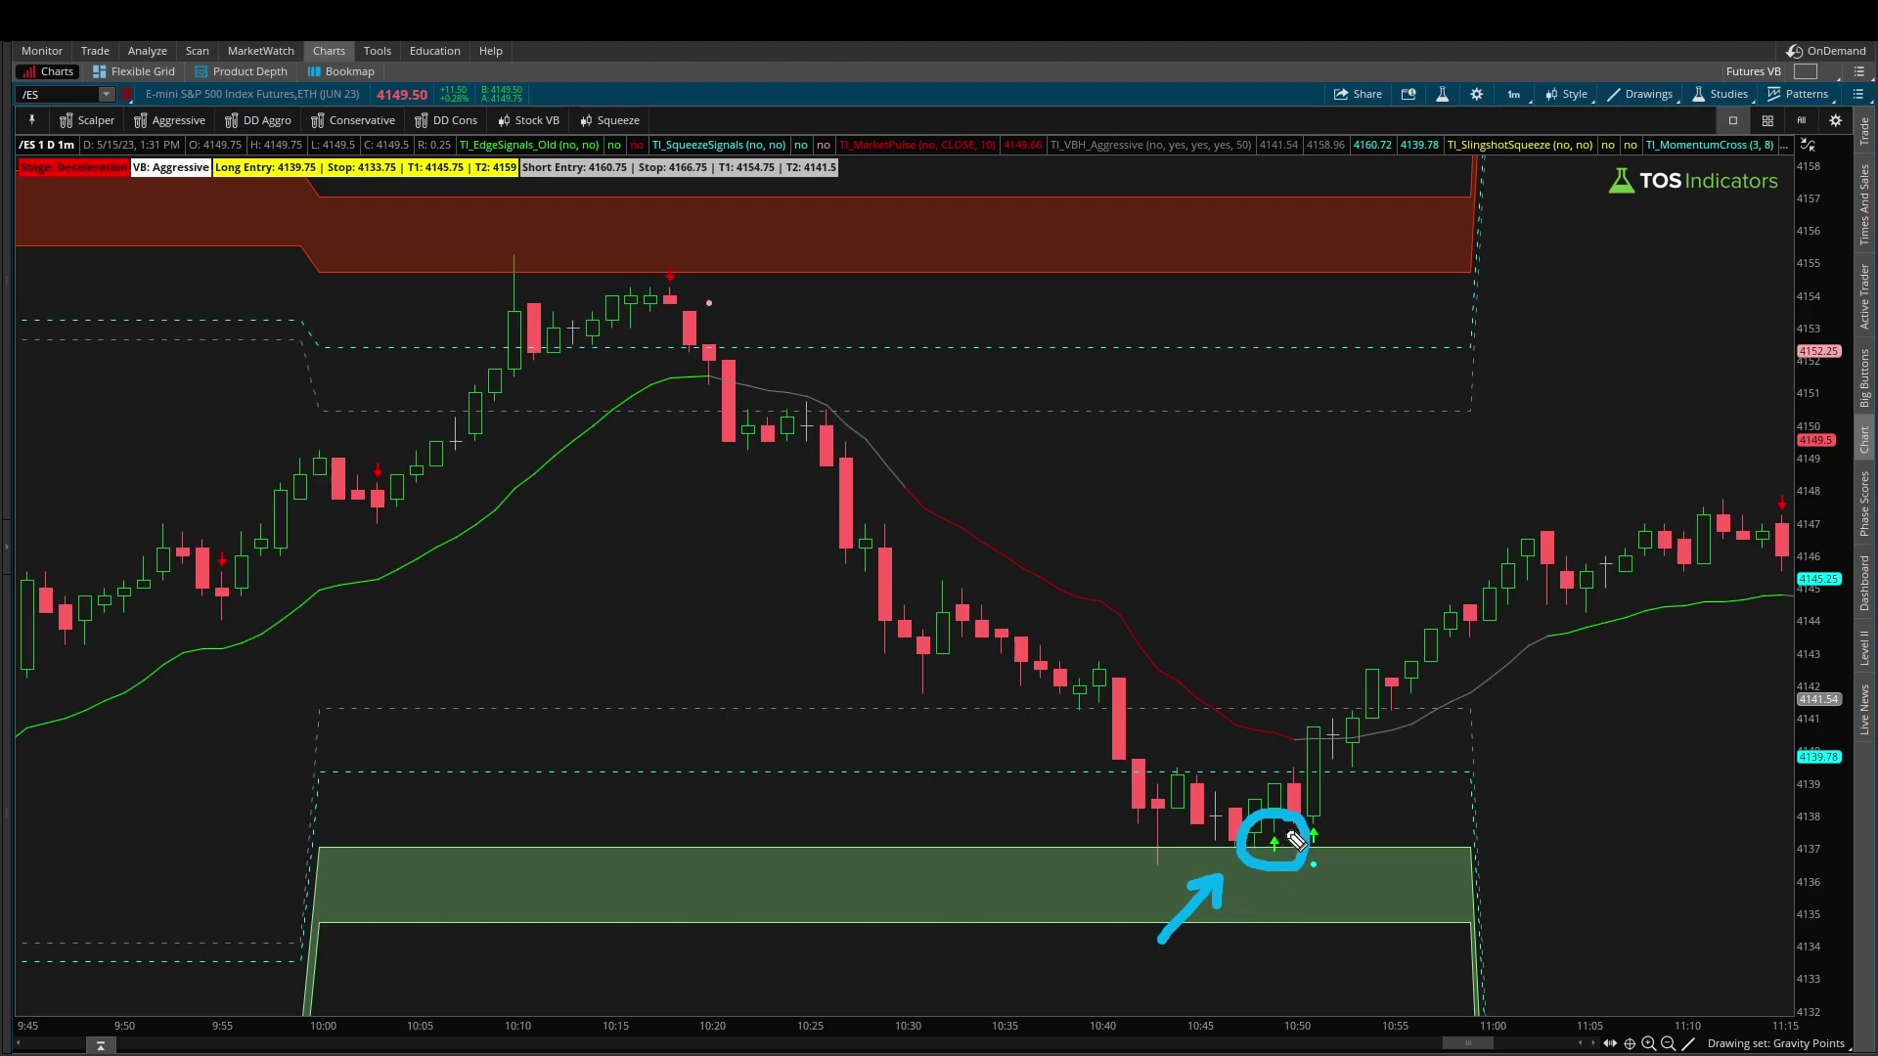
key("e")
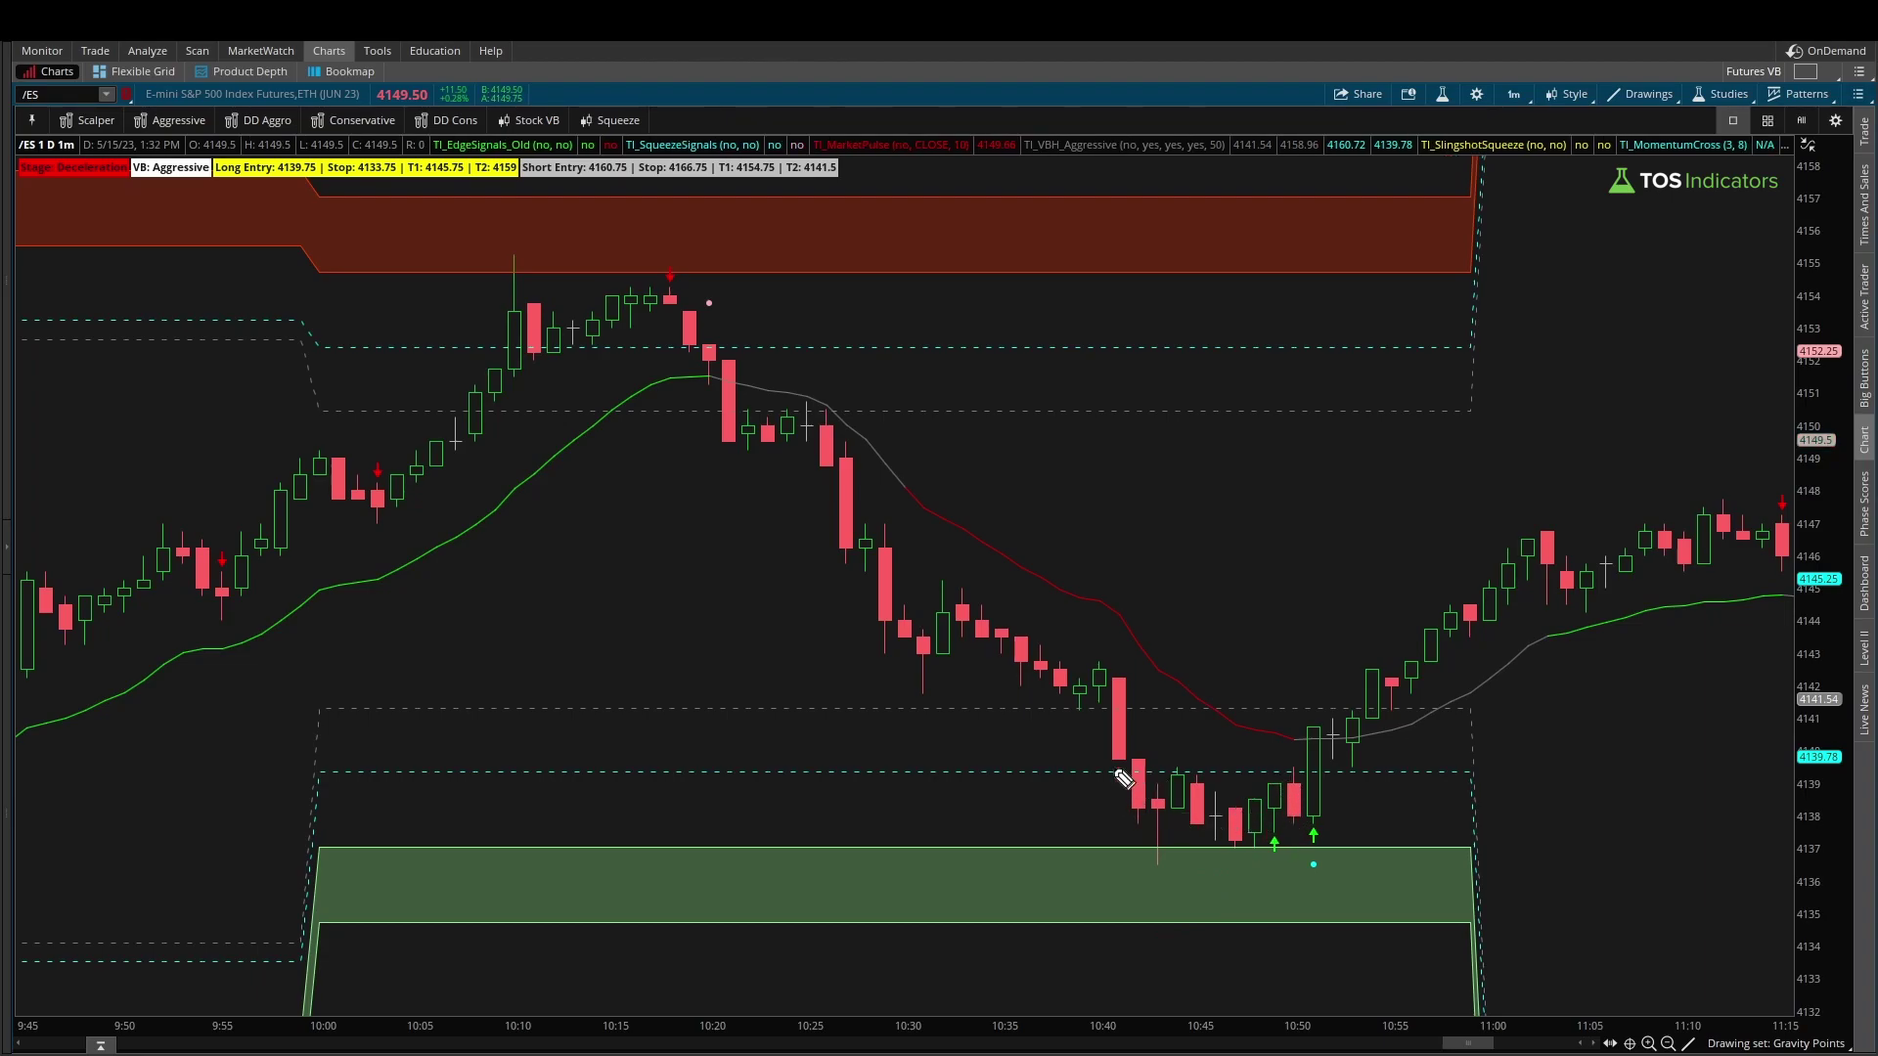
Mark the breach as 1, circle the Edge Signals with a pointing arrow, and draw the entry line along the lower dashed blue line
left_click_drag(1169, 770, 1058, 788)
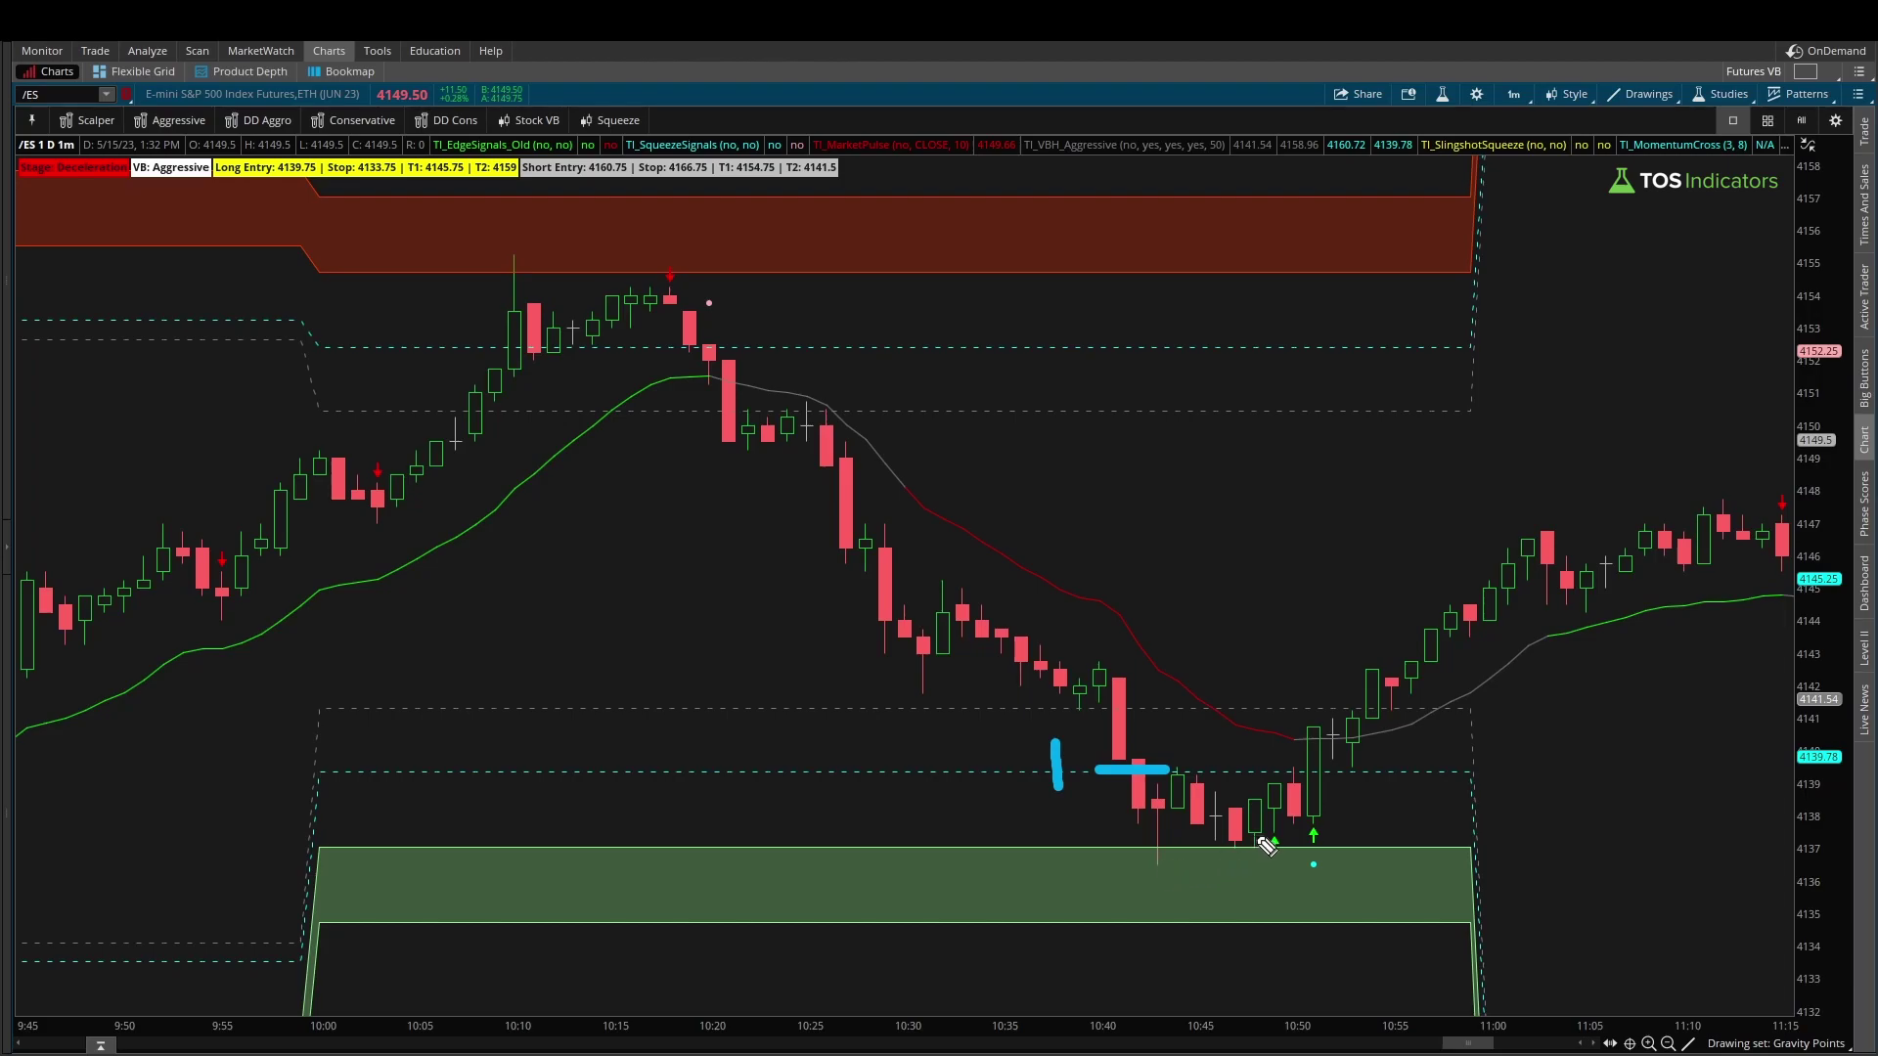
mouse_move(1299, 818)
left_mouse_down()
mouse_move(1260, 865)
mouse_move(1301, 821)
left_mouse_up()
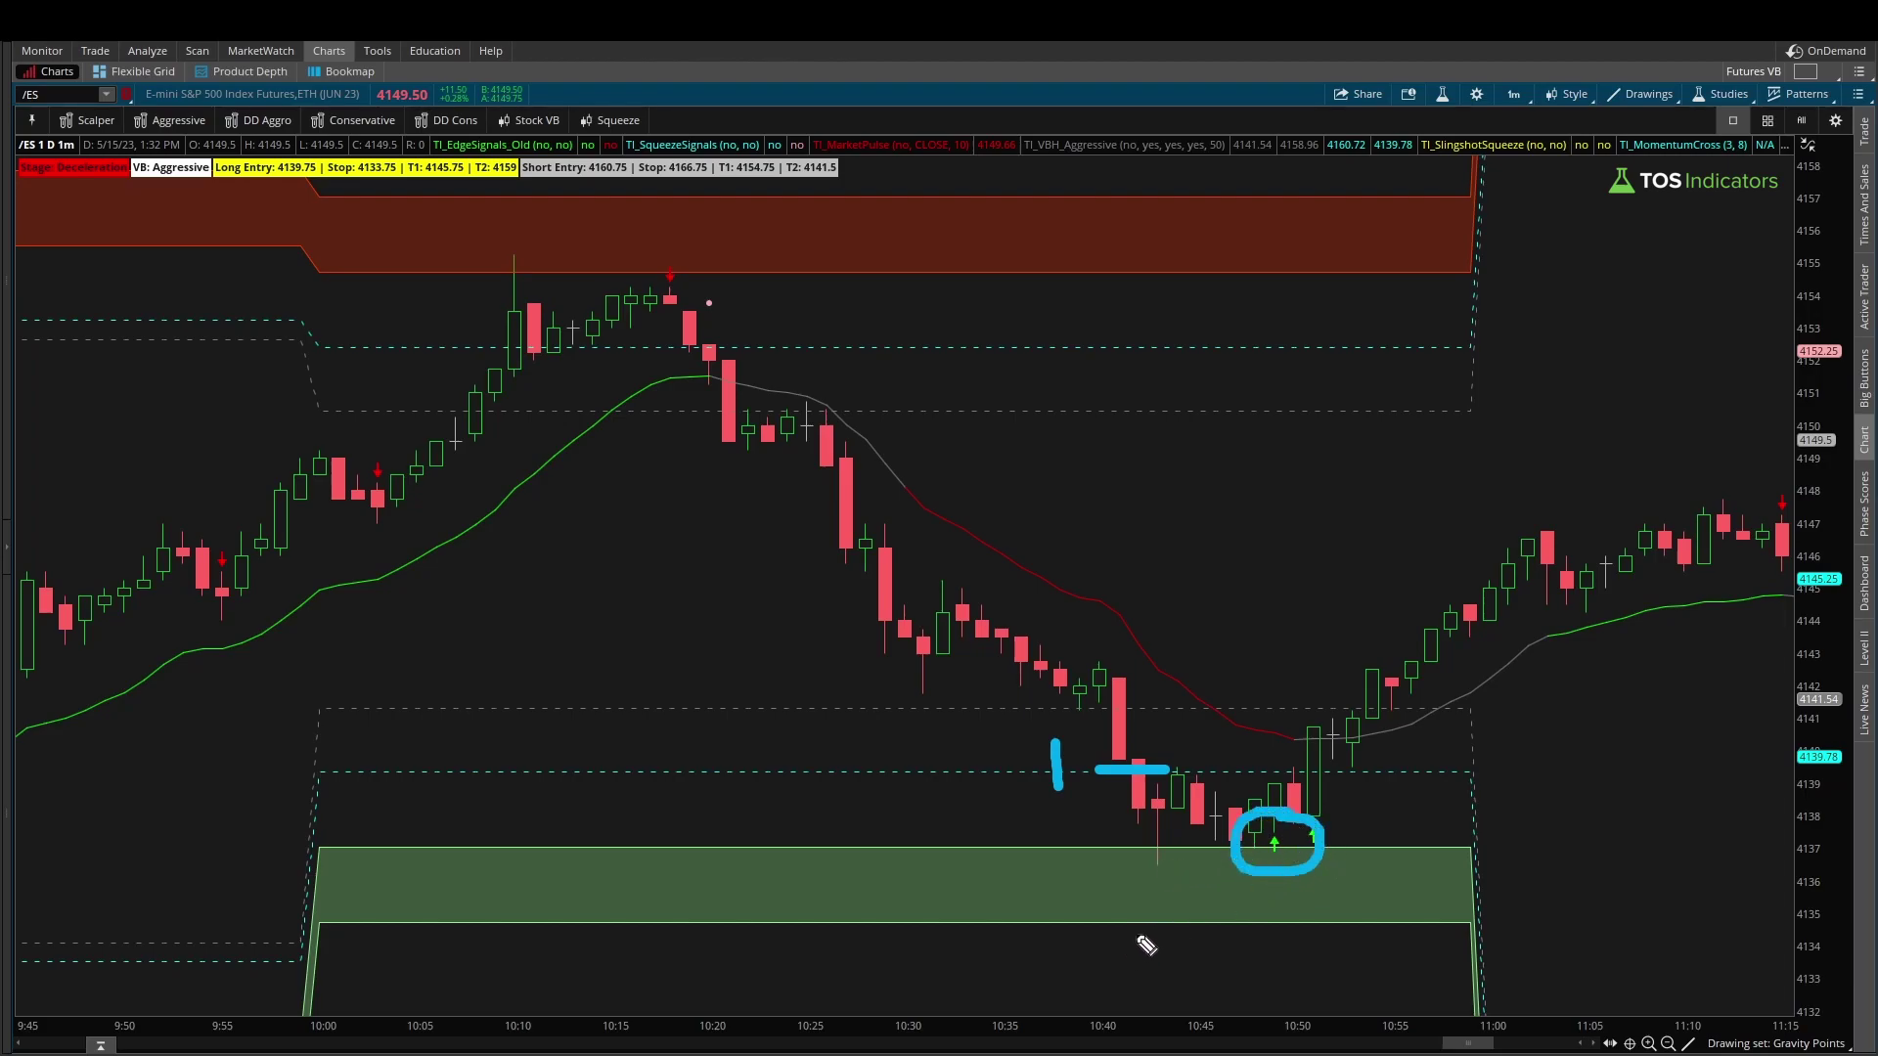
mouse_move(1130, 935)
left_mouse_down()
mouse_move(1210, 881)
mouse_move(1208, 915)
left_mouse_up()
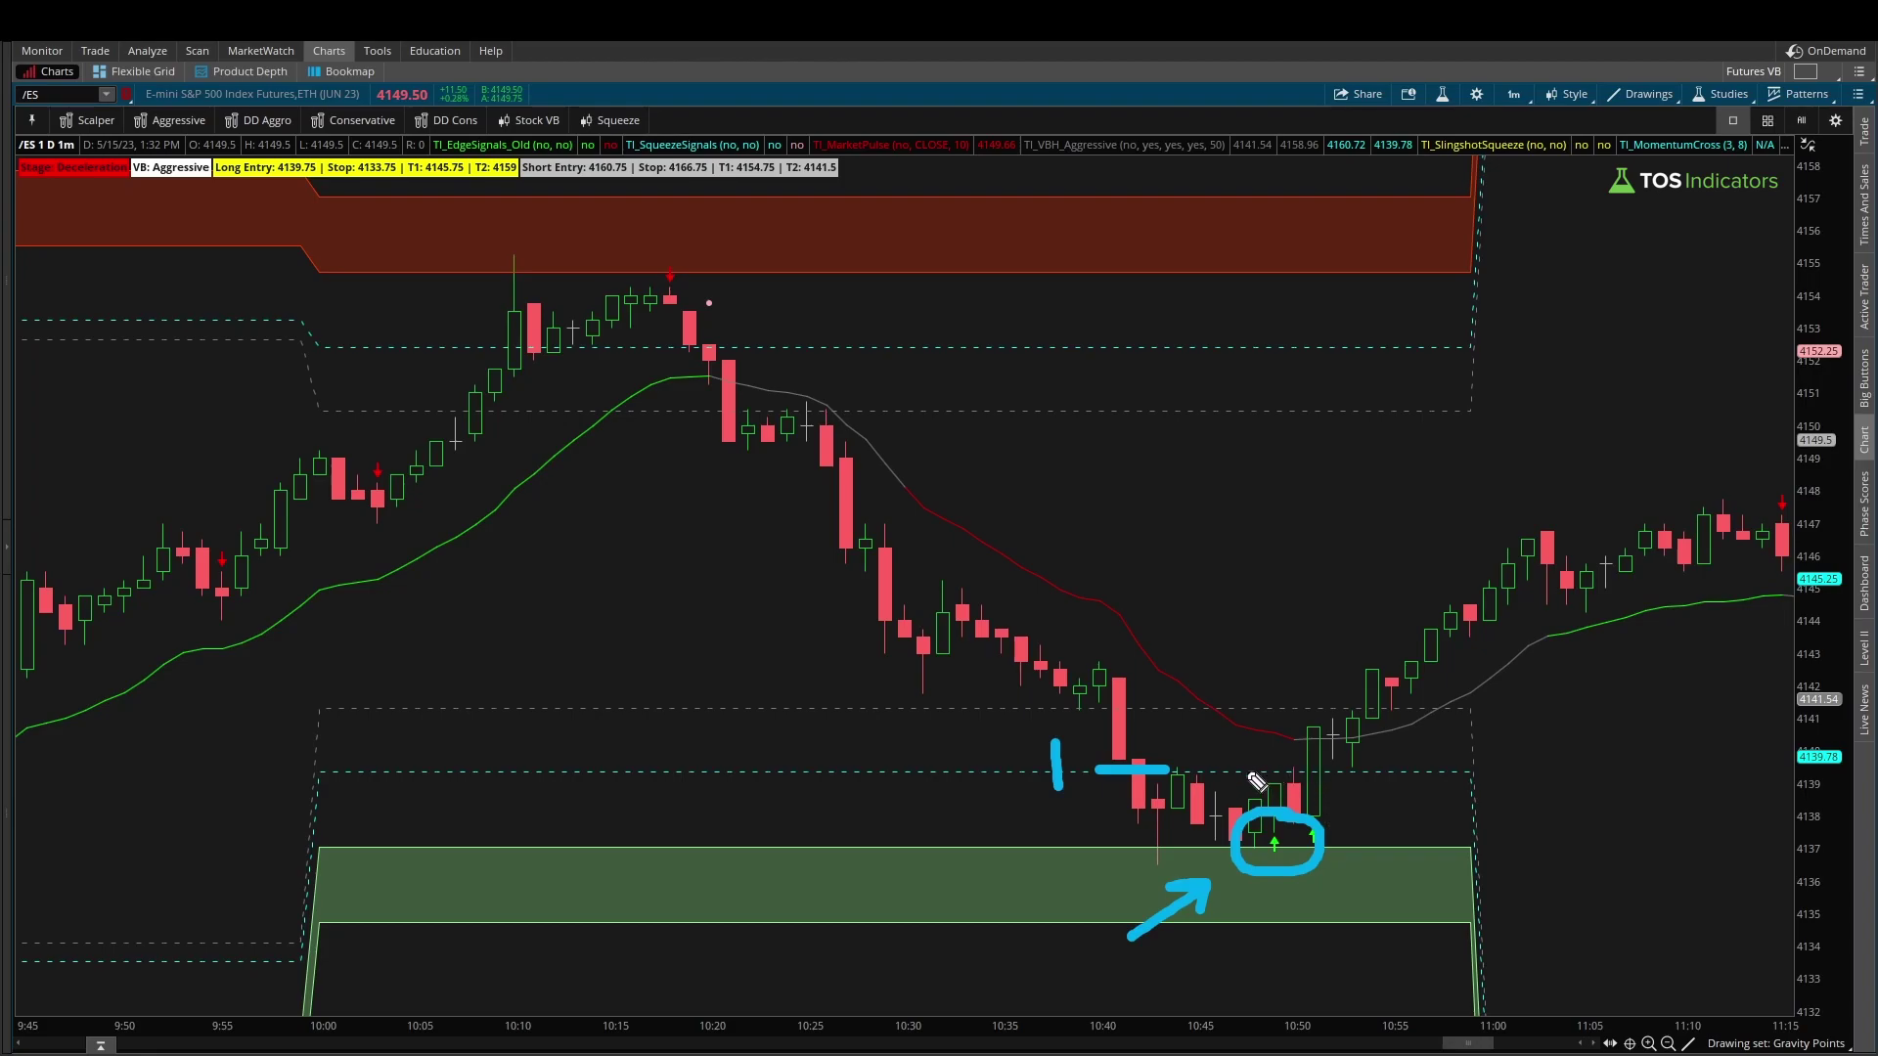
left_click_drag(1230, 773, 1502, 773)
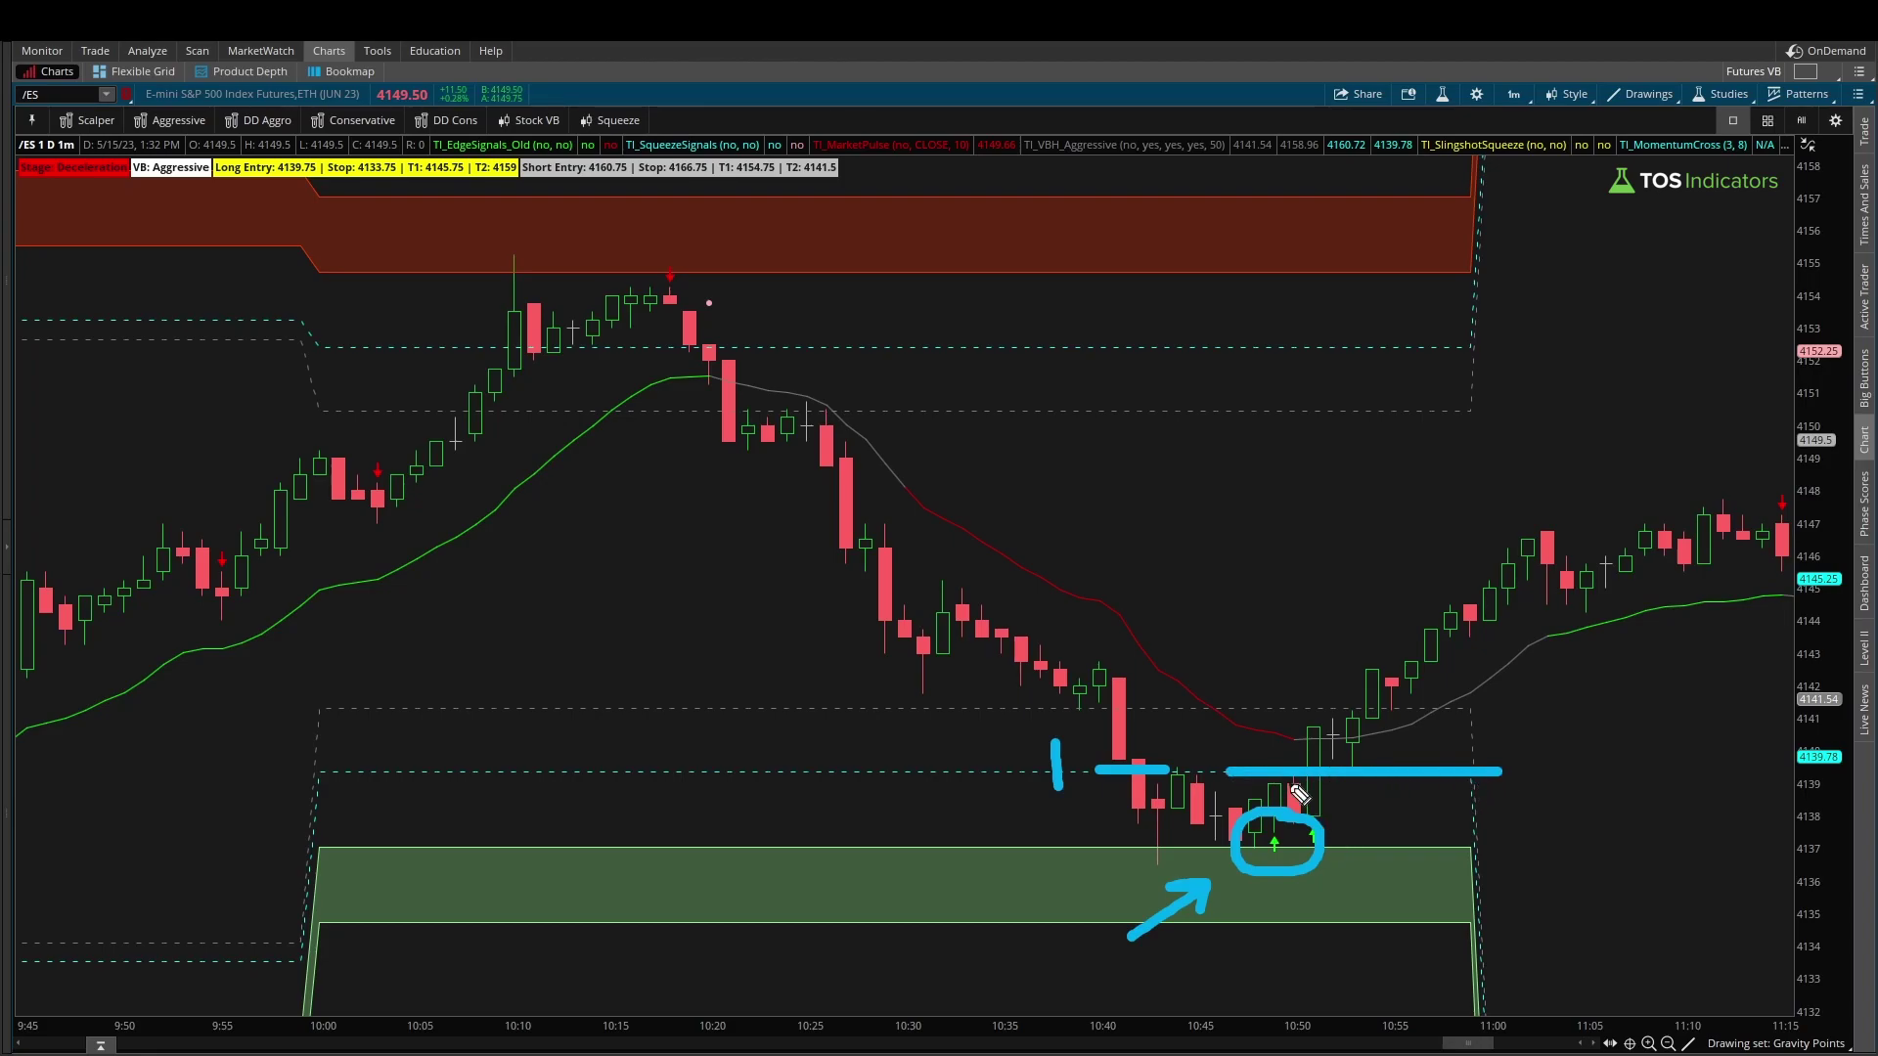
Draw a zigzag from the entry line down past the green cloud's lower edge and measure the distance between those two levels
left_click_drag(1352, 779, 1346, 933)
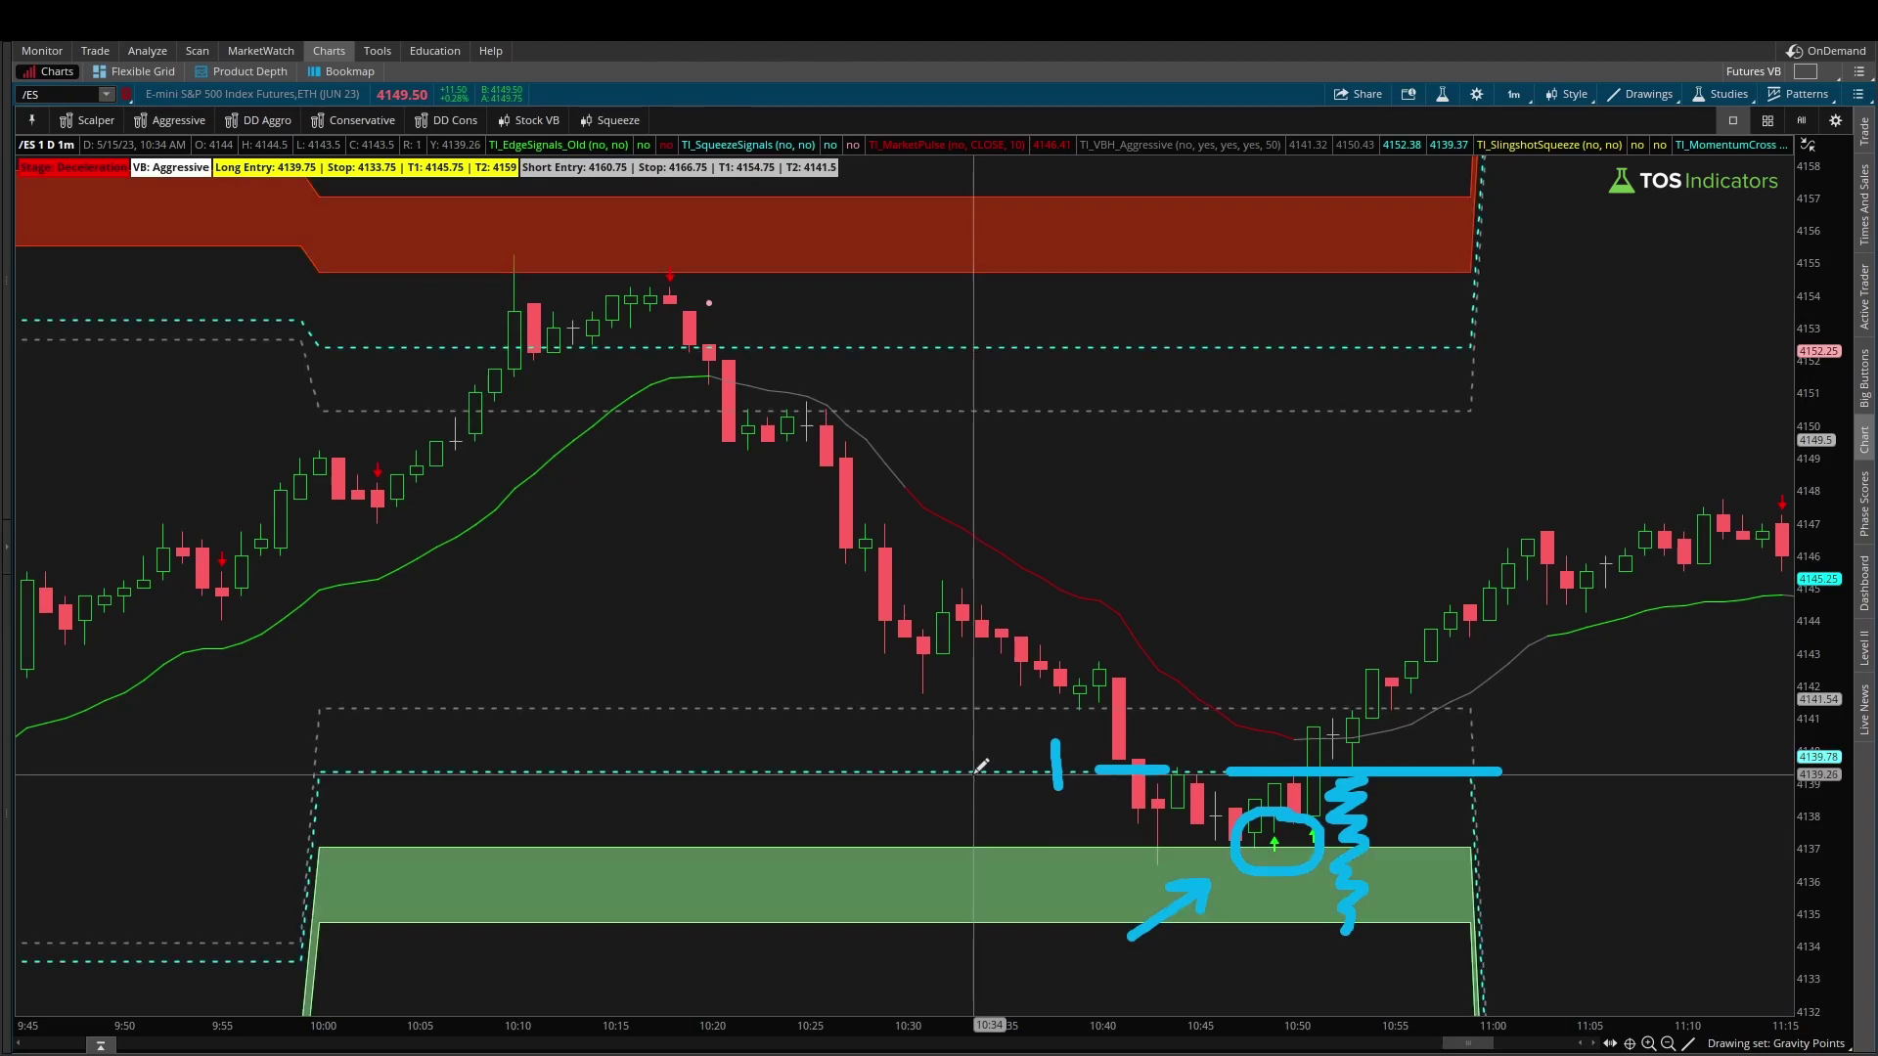
left_click_drag(973, 772, 997, 917)
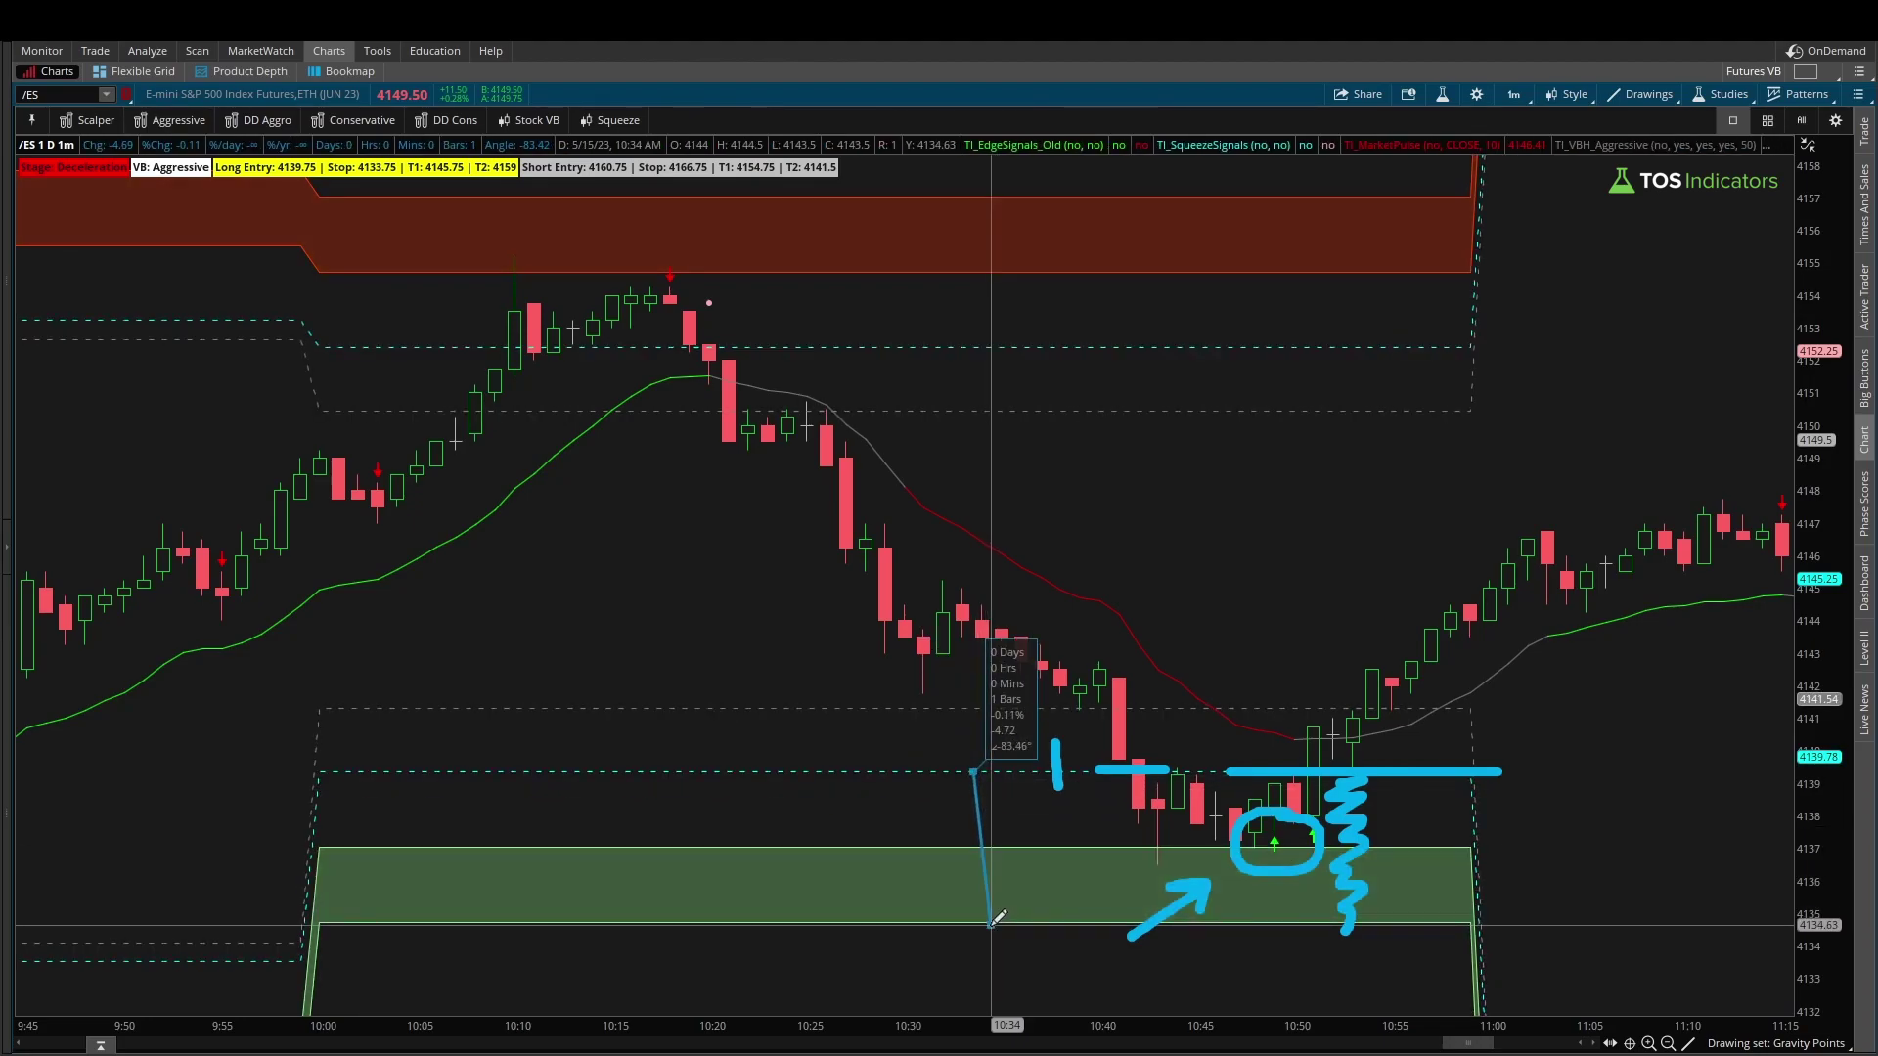
mouse_move(997, 917)
left_mouse_down()
mouse_move(1098, 747)
mouse_move(1132, 620)
mouse_move(1224, 511)
mouse_move(1213, 612)
mouse_move(1436, 682)
left_mouse_up()
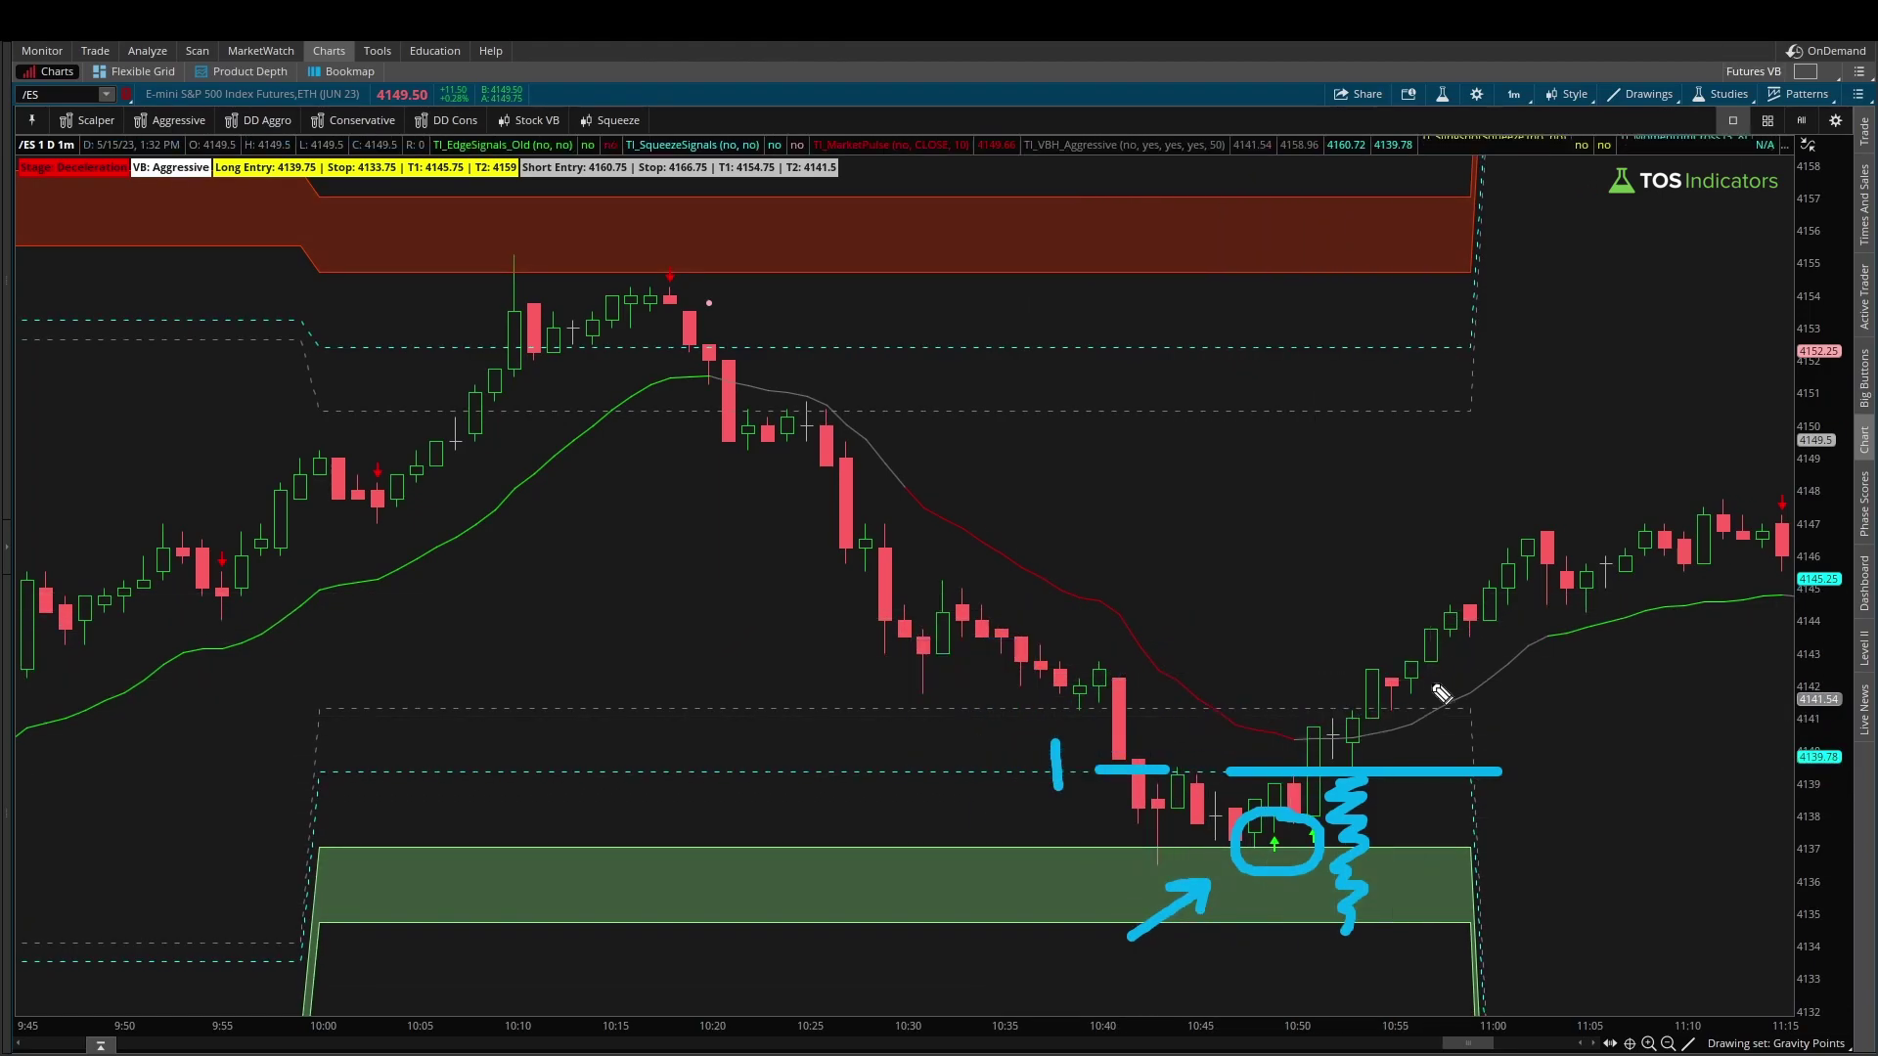
Draw an arrow up to a target line at about 4144, plus a line at the cloud's lower edge with an arrow up to entry
left_click_drag(1330, 747, 1489, 615)
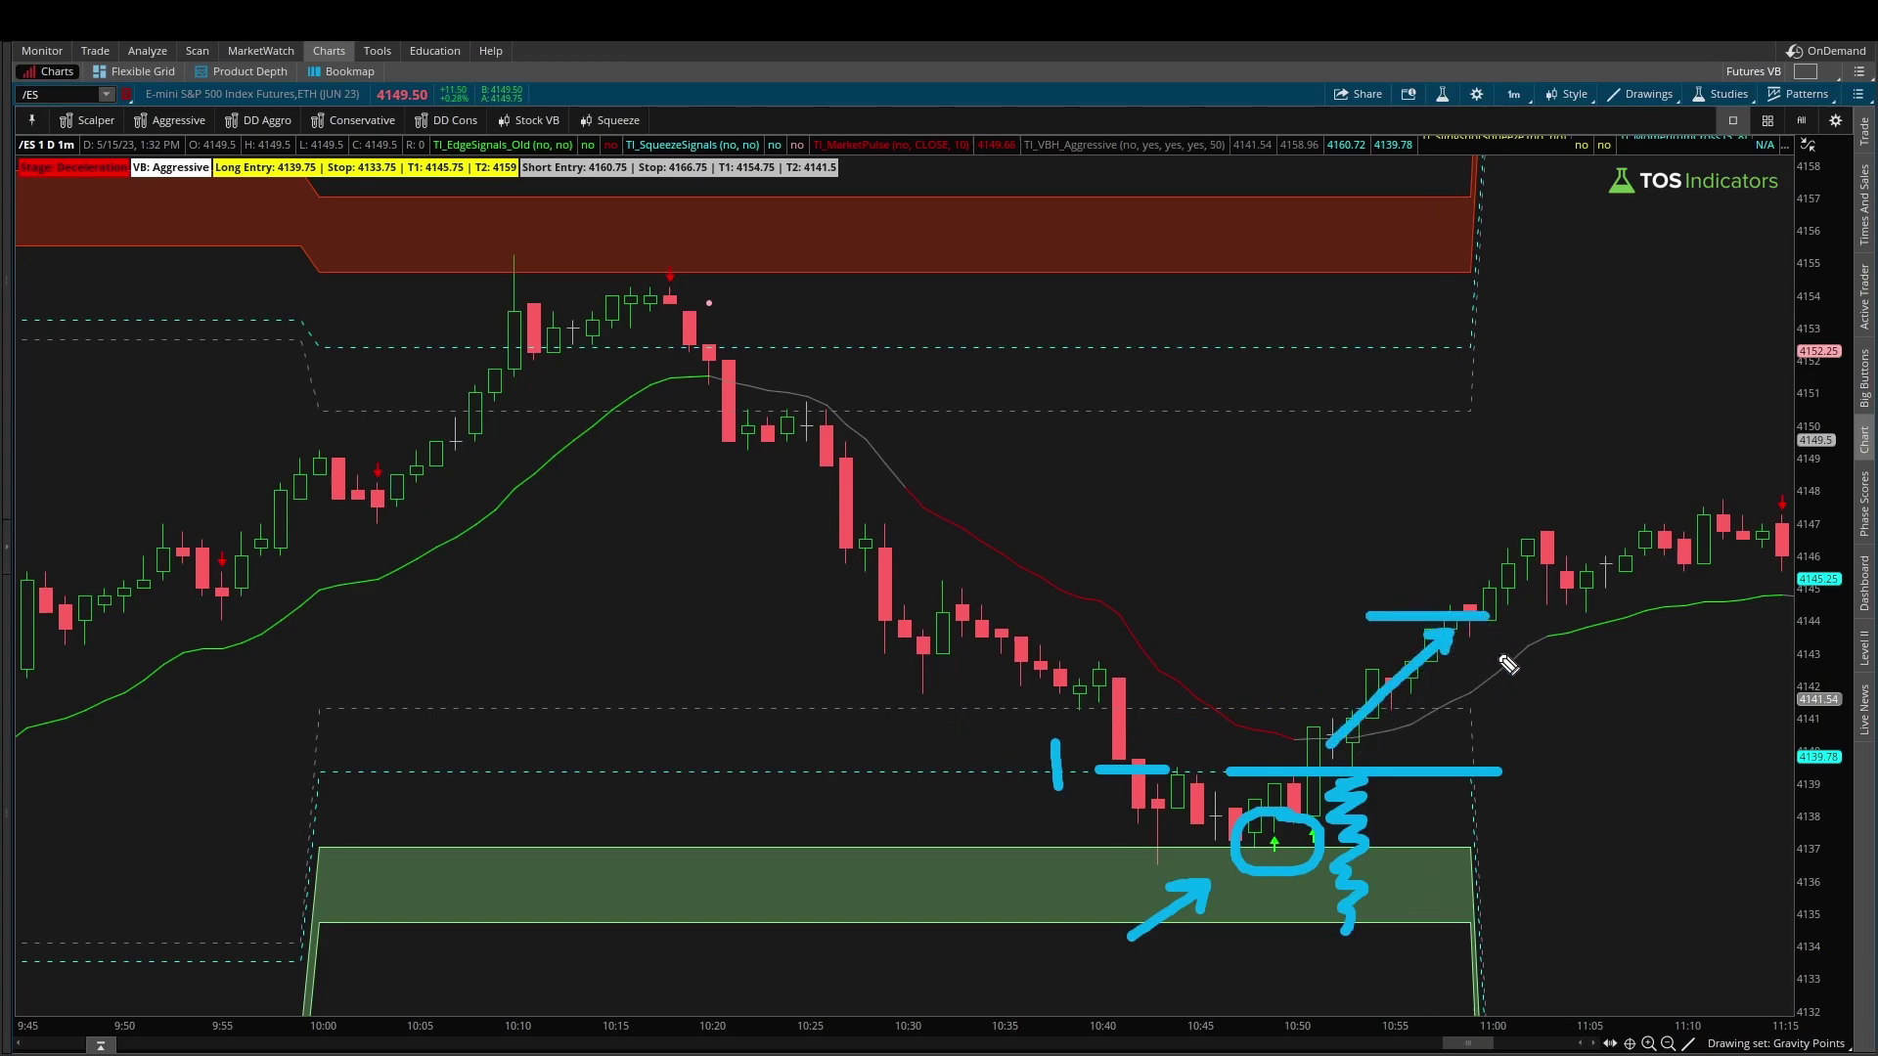
mouse_move(1382, 924)
left_mouse_down()
mouse_move(1546, 917)
mouse_move(1461, 782)
mouse_move(1453, 804)
mouse_move(1479, 808)
left_mouse_up()
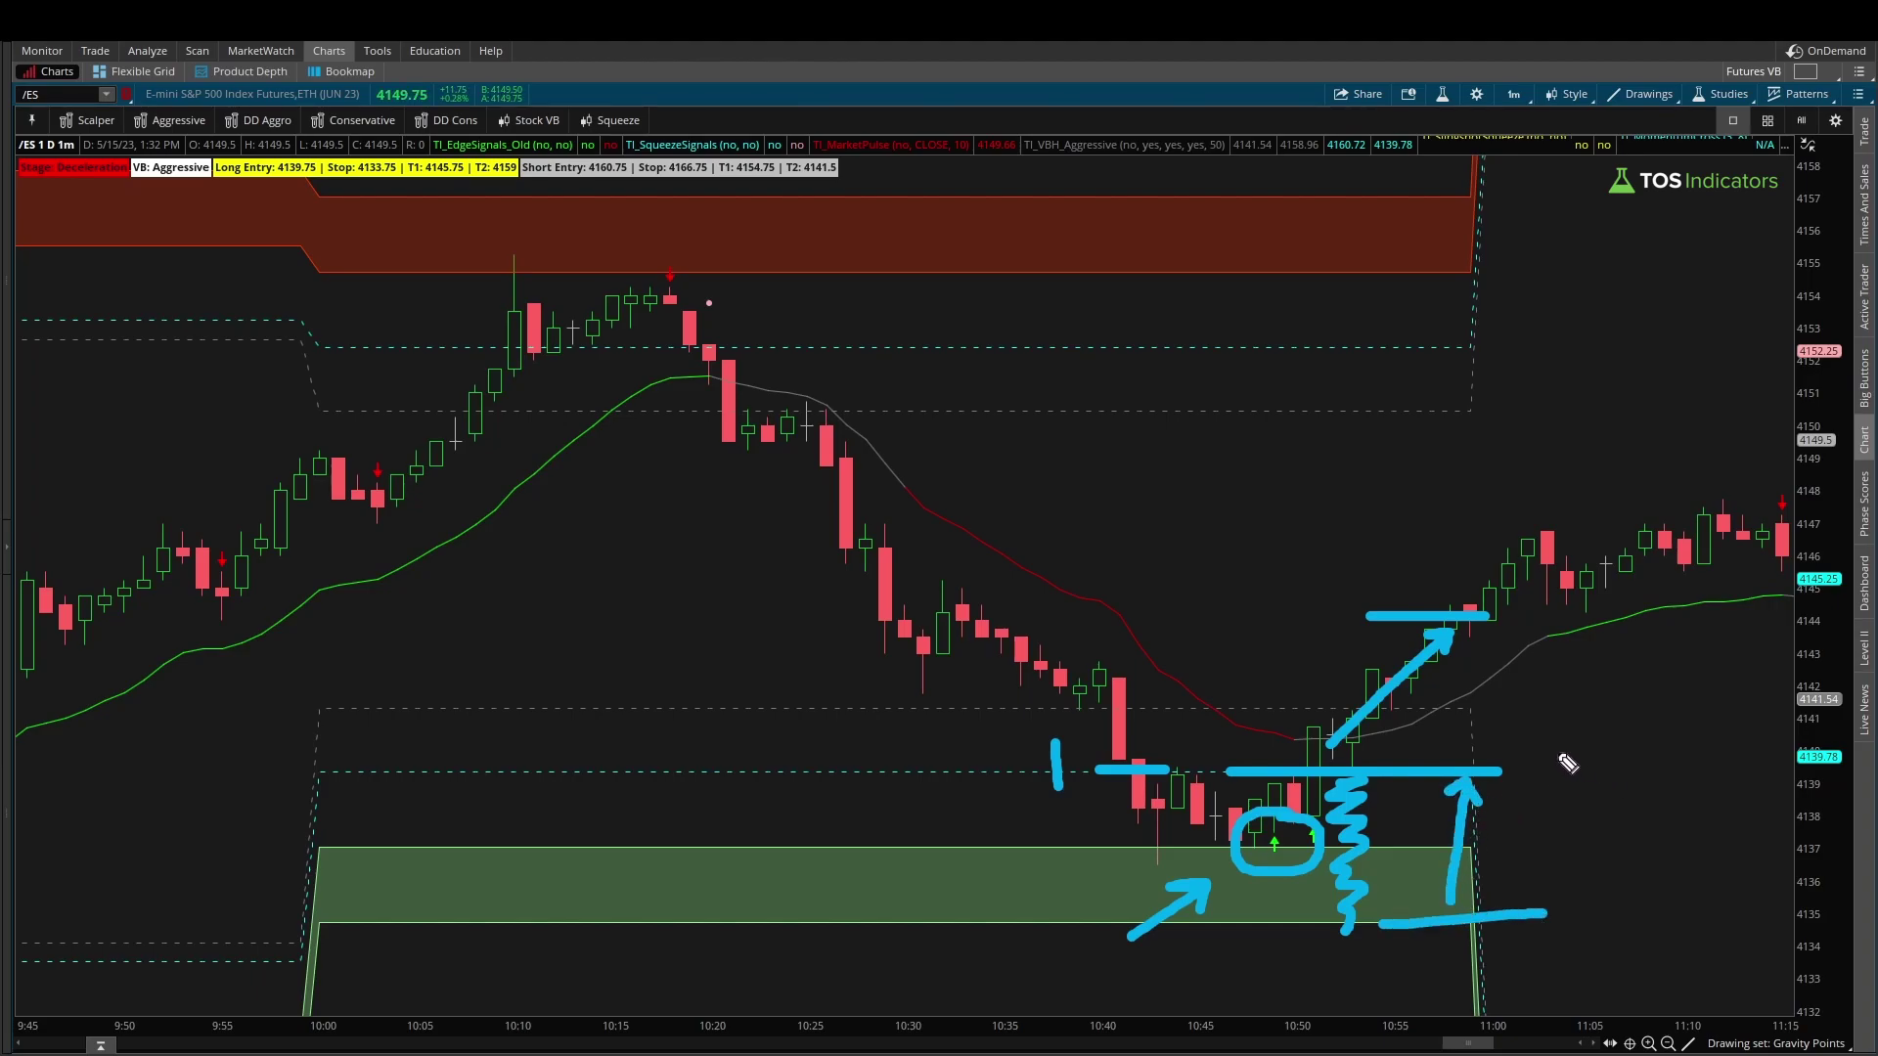
Handwrite STOP beside the entry line
left_click_drag(1568, 752, 1532, 789)
left_click_drag(1569, 752, 1616, 749)
mouse_move(1594, 751)
left_mouse_down()
mouse_move(1593, 782)
mouse_move(1636, 753)
left_mouse_up()
mouse_move(1653, 748)
left_mouse_down()
mouse_move(1651, 778)
mouse_move(1666, 755)
left_mouse_up()
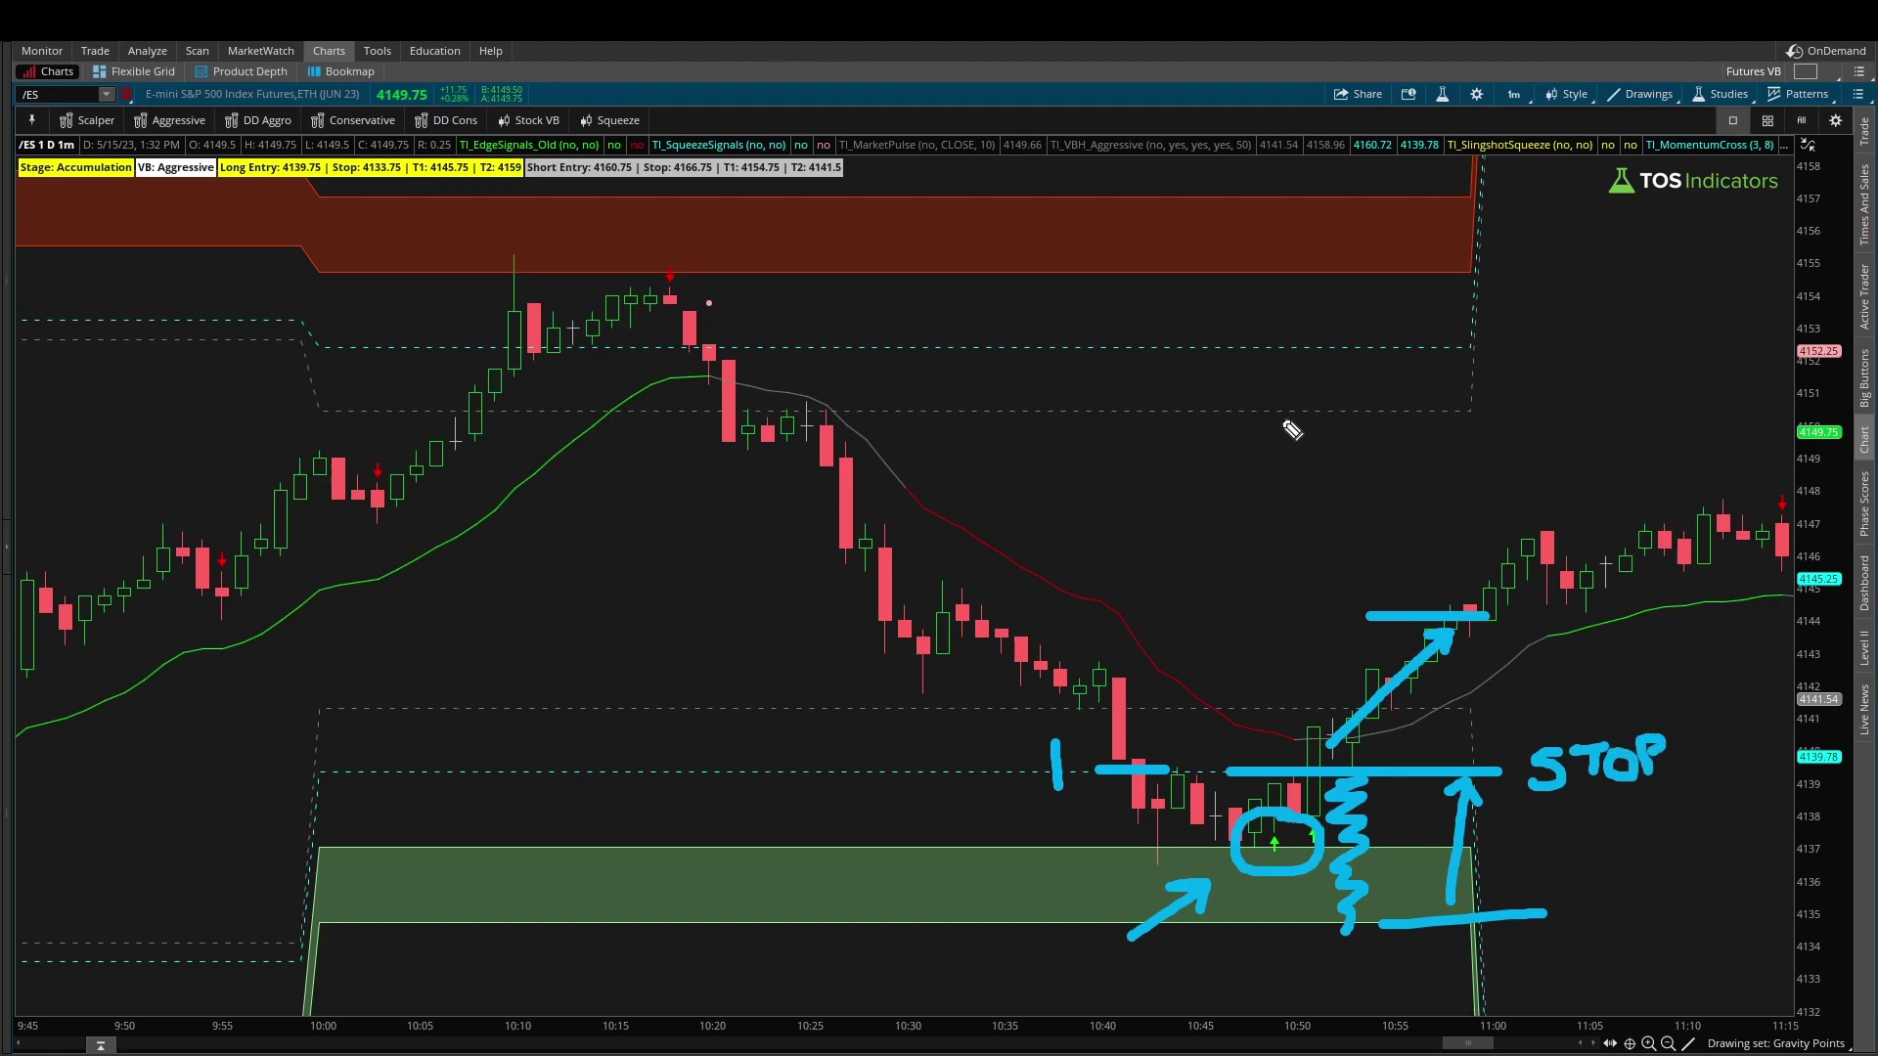
Draw a horizontal line at about 4150.5 extending the upper dashed grey level to the right, then clear all annotations
left_click_drag(1171, 412, 1787, 417)
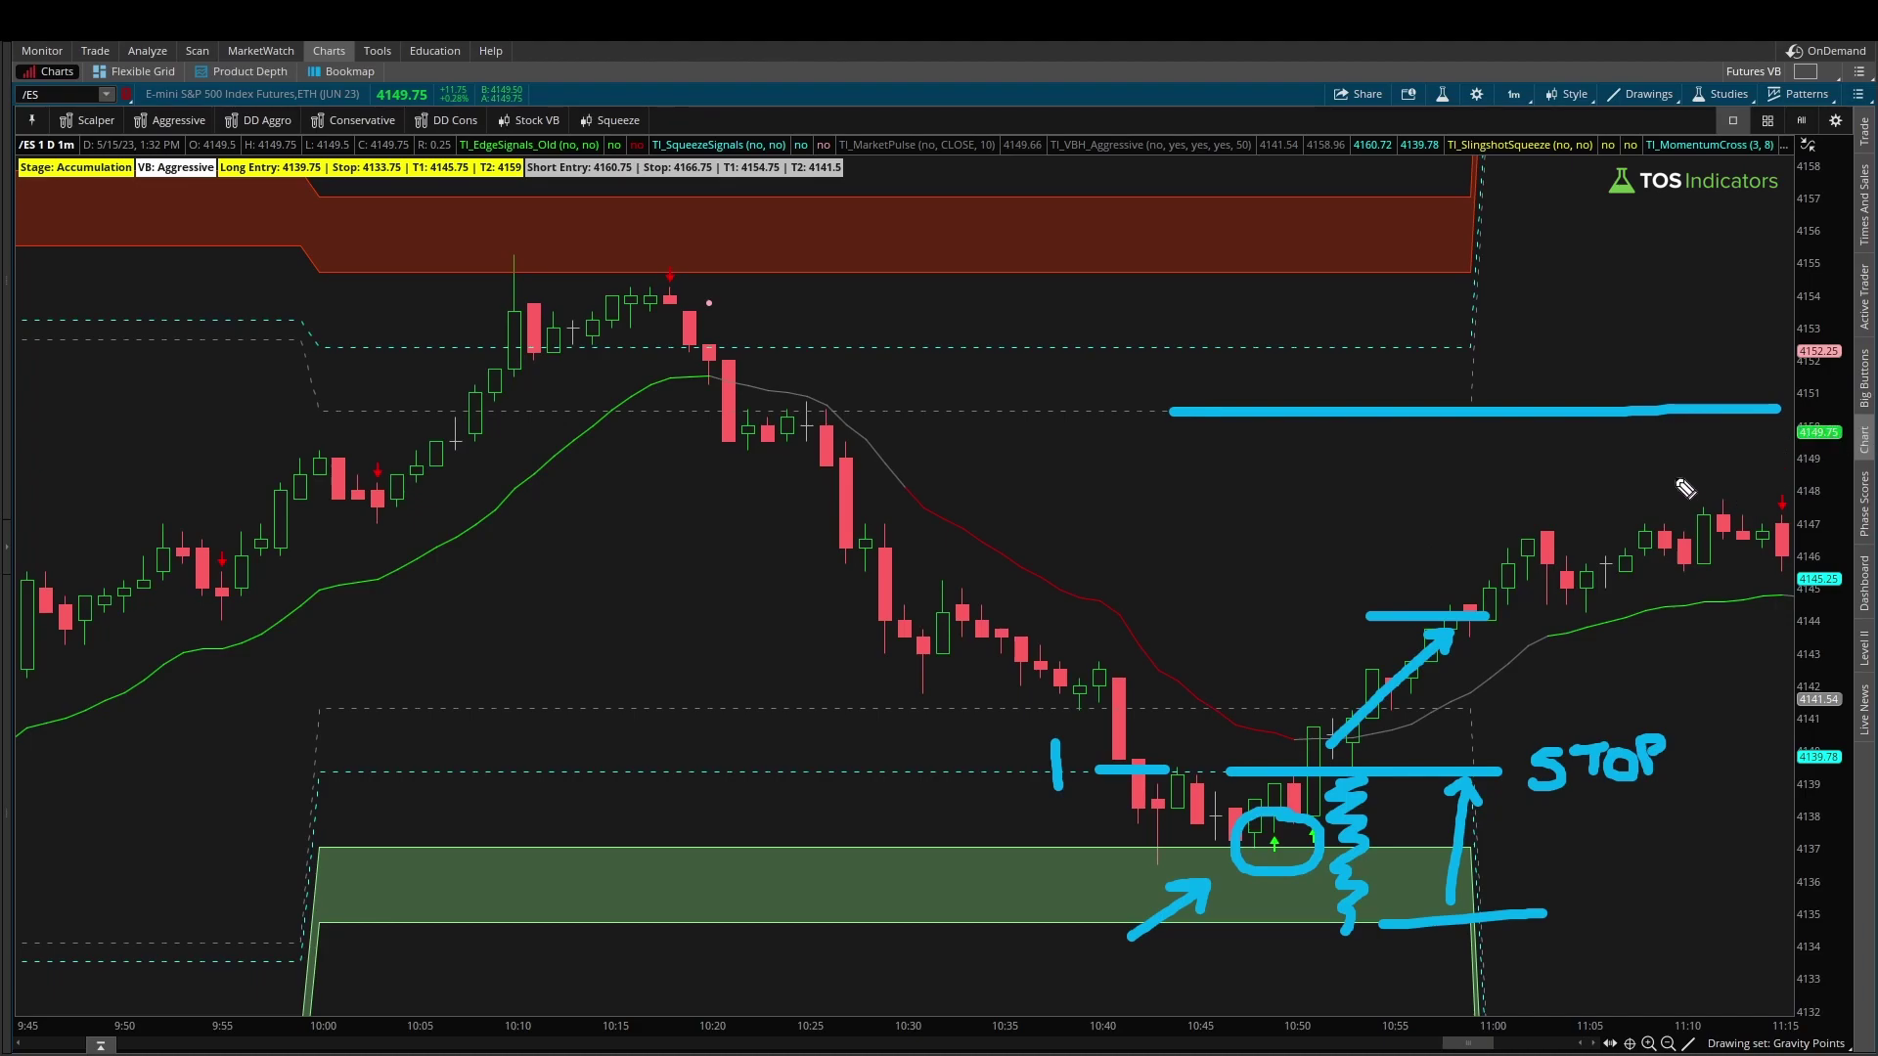
key("shift+F9")
key("F9")
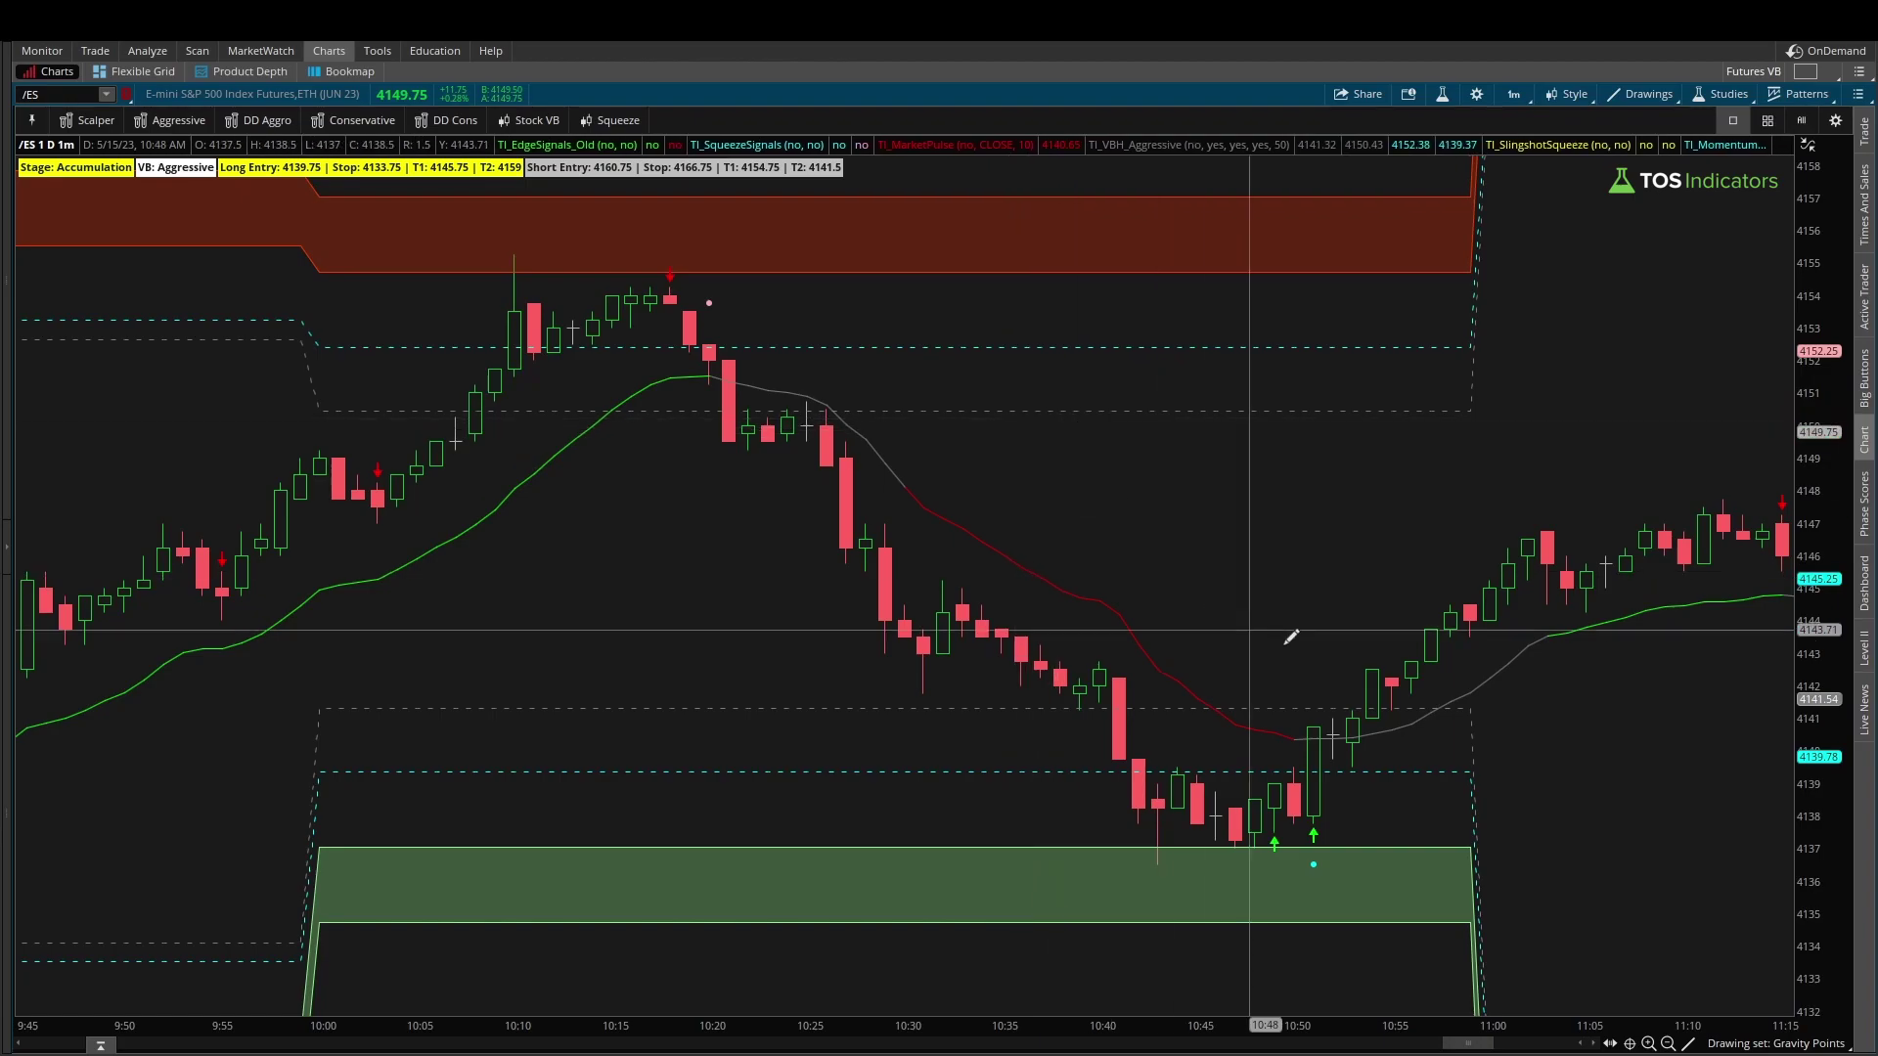
Trace the rally from entry to an arrow-marked high near 13:00, add a line at about 4150.5, and bracket the entry-to-stop distance
left_click(1668, 1045)
left_click(1668, 1045)
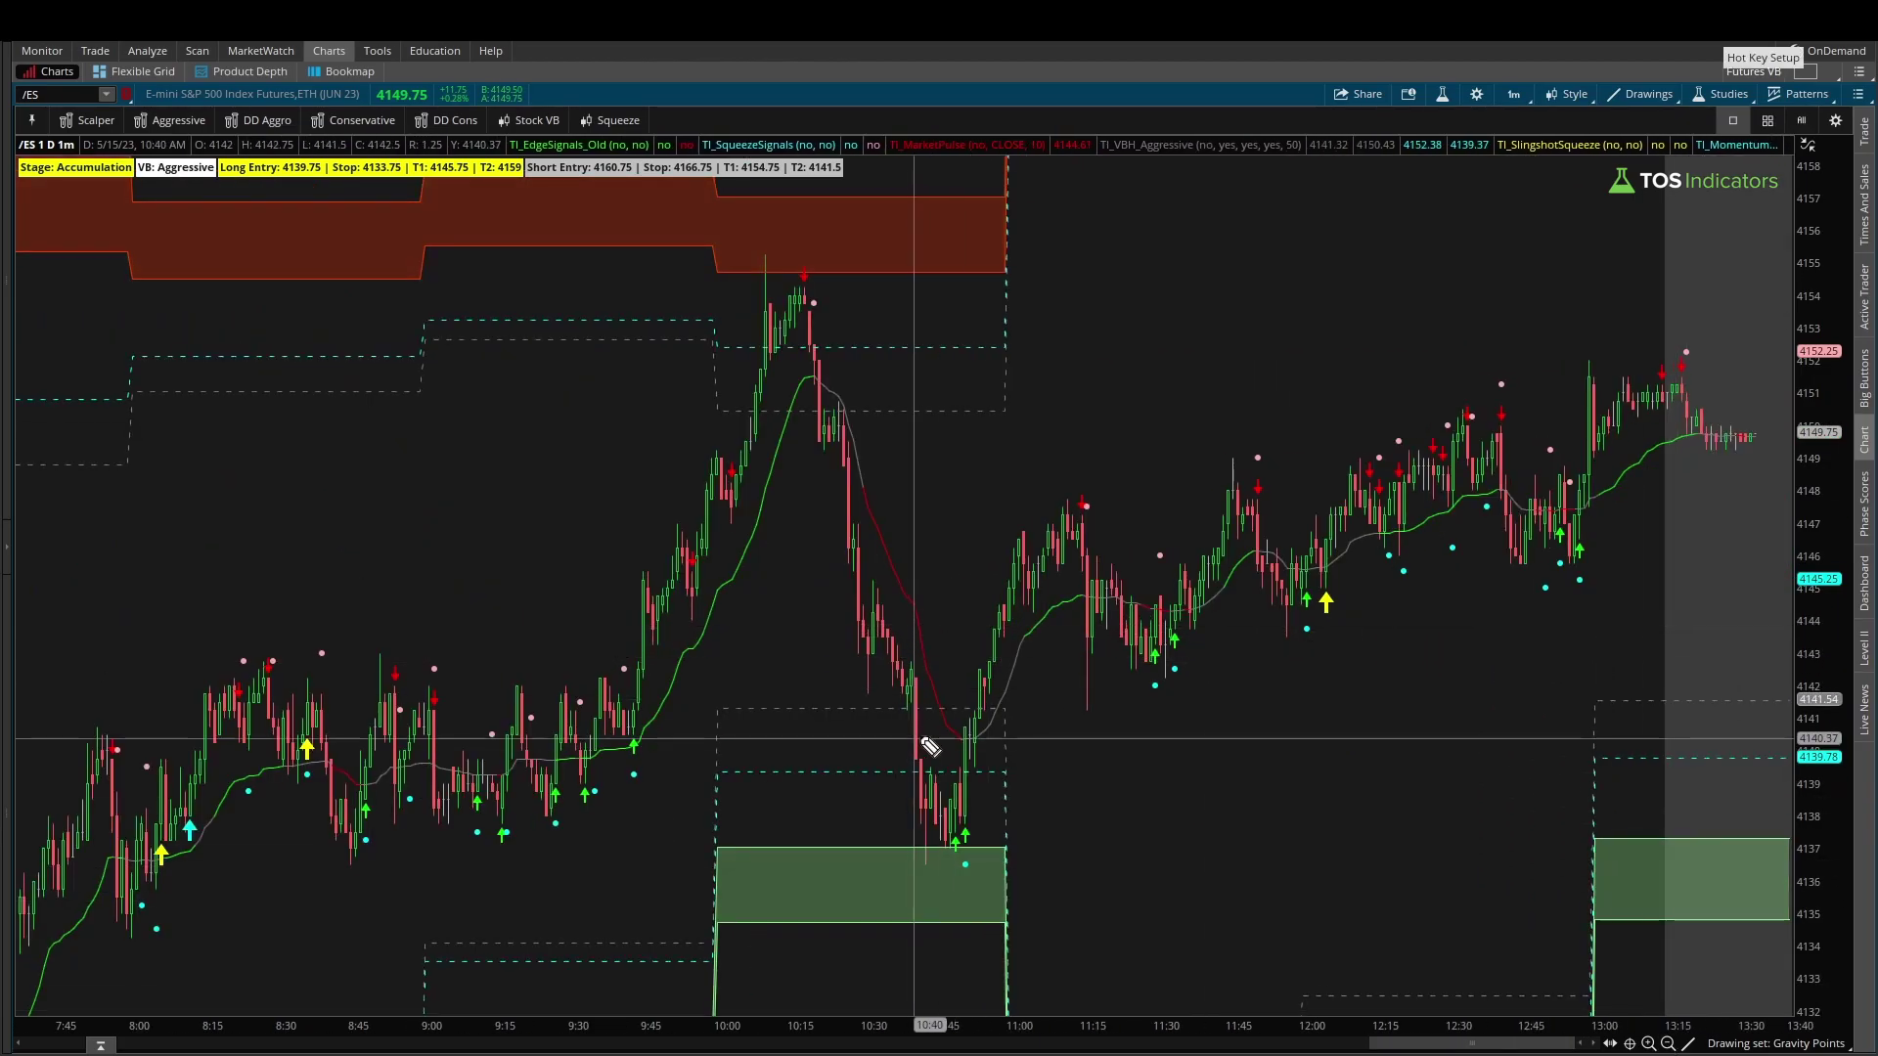
mouse_move(961, 774)
left_mouse_down()
mouse_move(1064, 553)
mouse_move(1116, 631)
mouse_move(1169, 626)
mouse_move(1271, 543)
mouse_move(1394, 521)
mouse_move(1546, 409)
mouse_move(1540, 391)
mouse_move(1584, 387)
left_mouse_up()
left_click_drag(927, 409, 1585, 390)
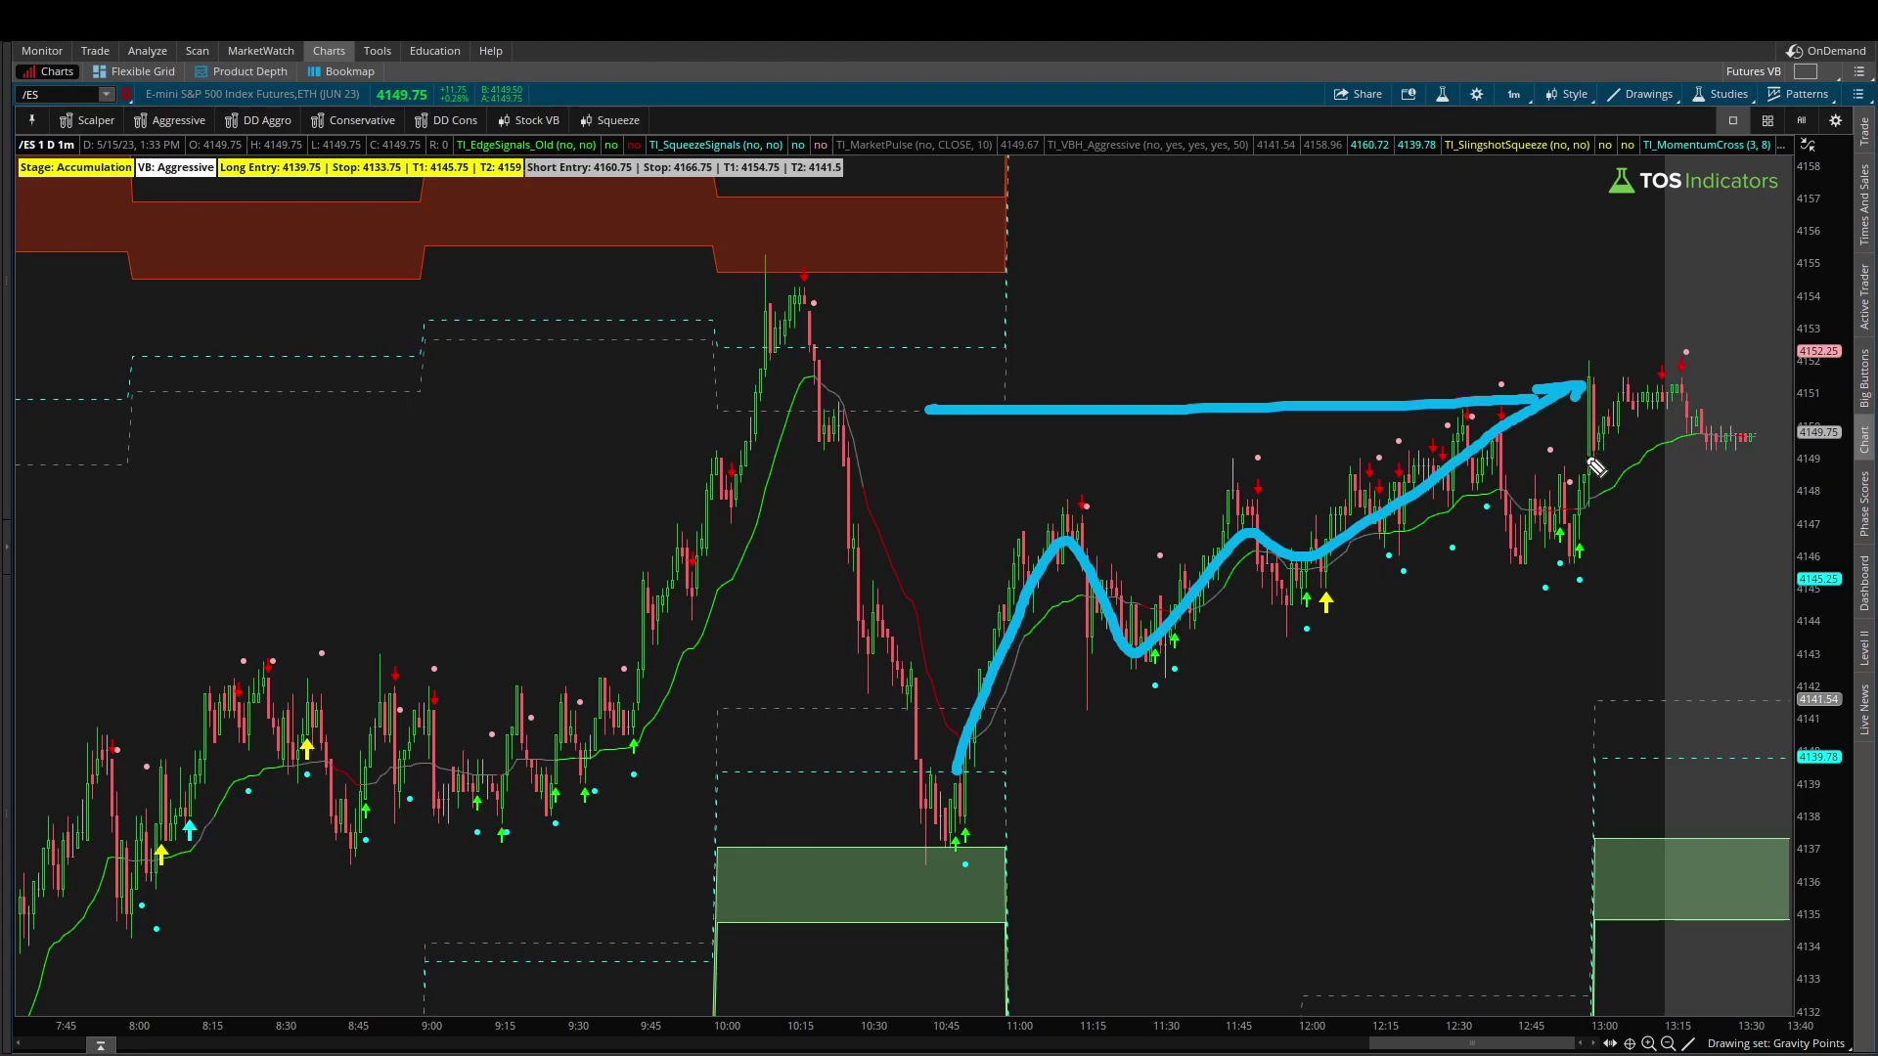
mouse_move(1606, 274)
left_mouse_down()
mouse_move(1603, 318)
mouse_move(1586, 315)
mouse_move(1628, 315)
left_mouse_up()
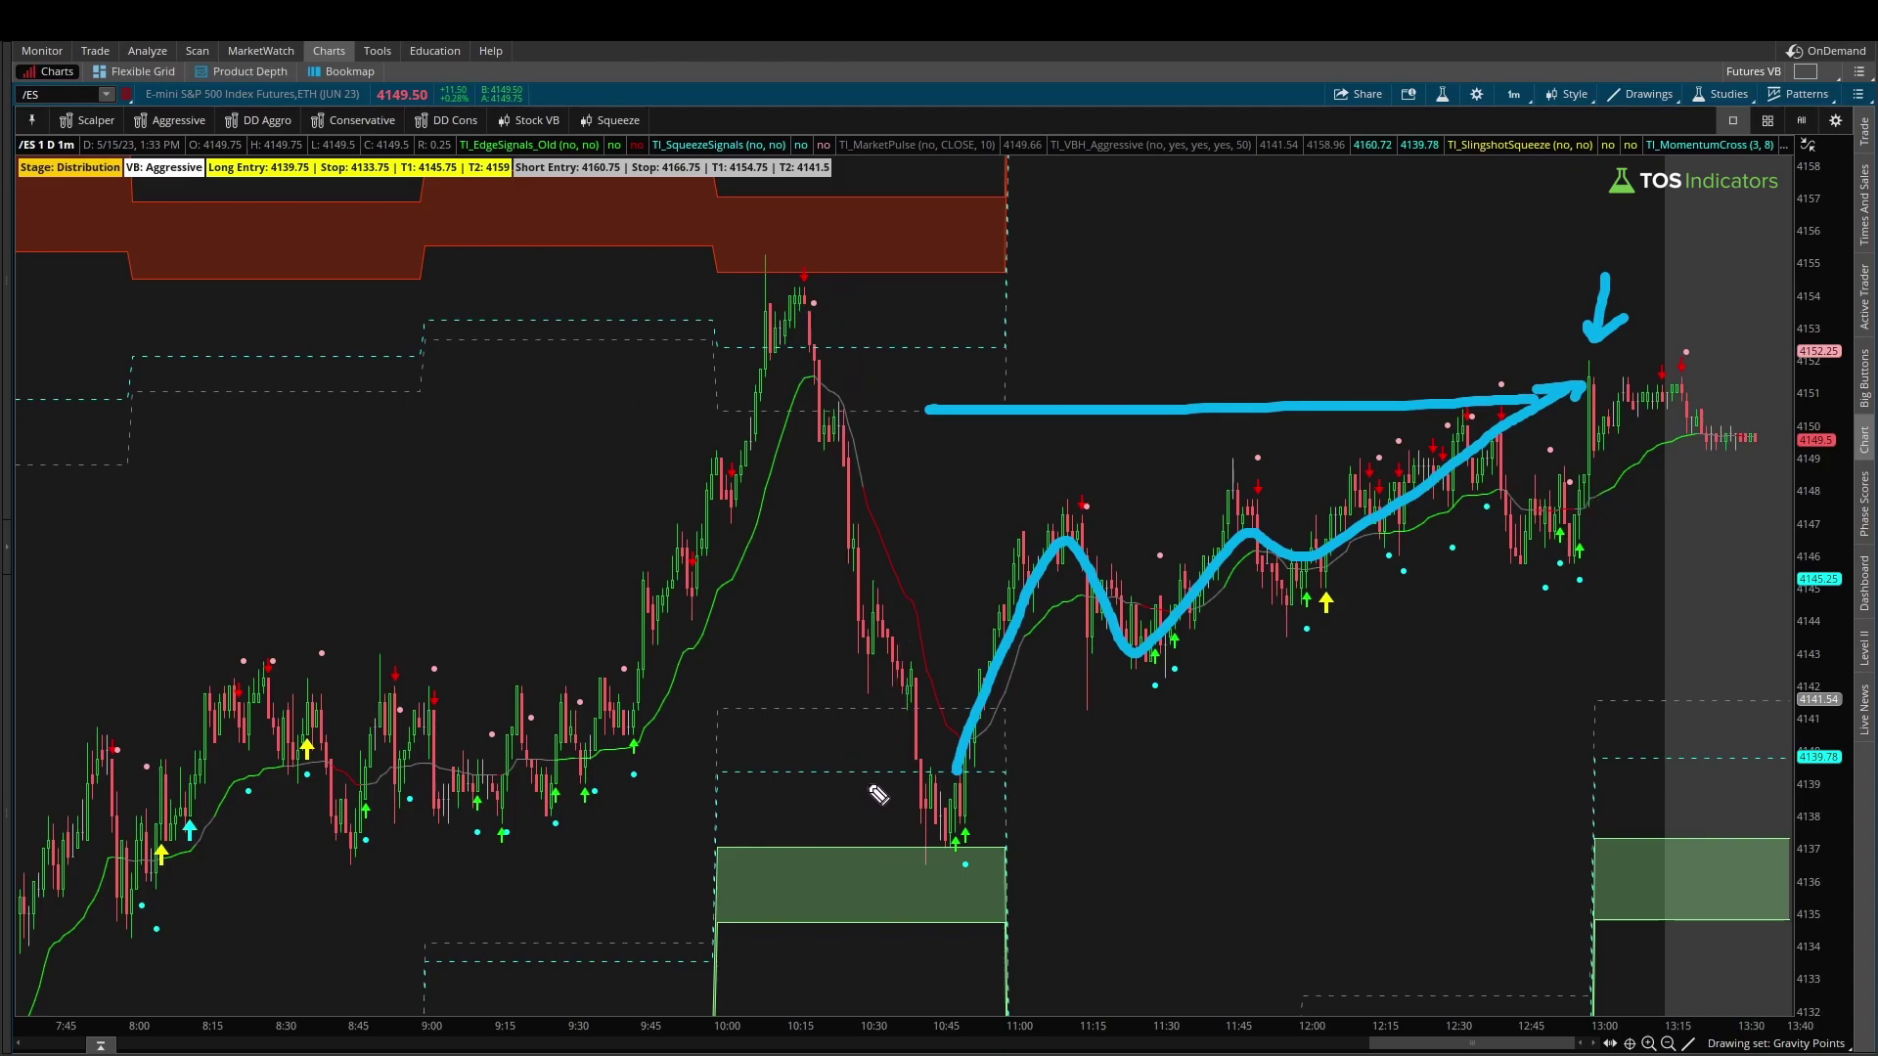
mouse_move(895, 780)
left_mouse_down()
mouse_move(856, 768)
mouse_move(850, 898)
mouse_move(924, 912)
left_mouse_up()
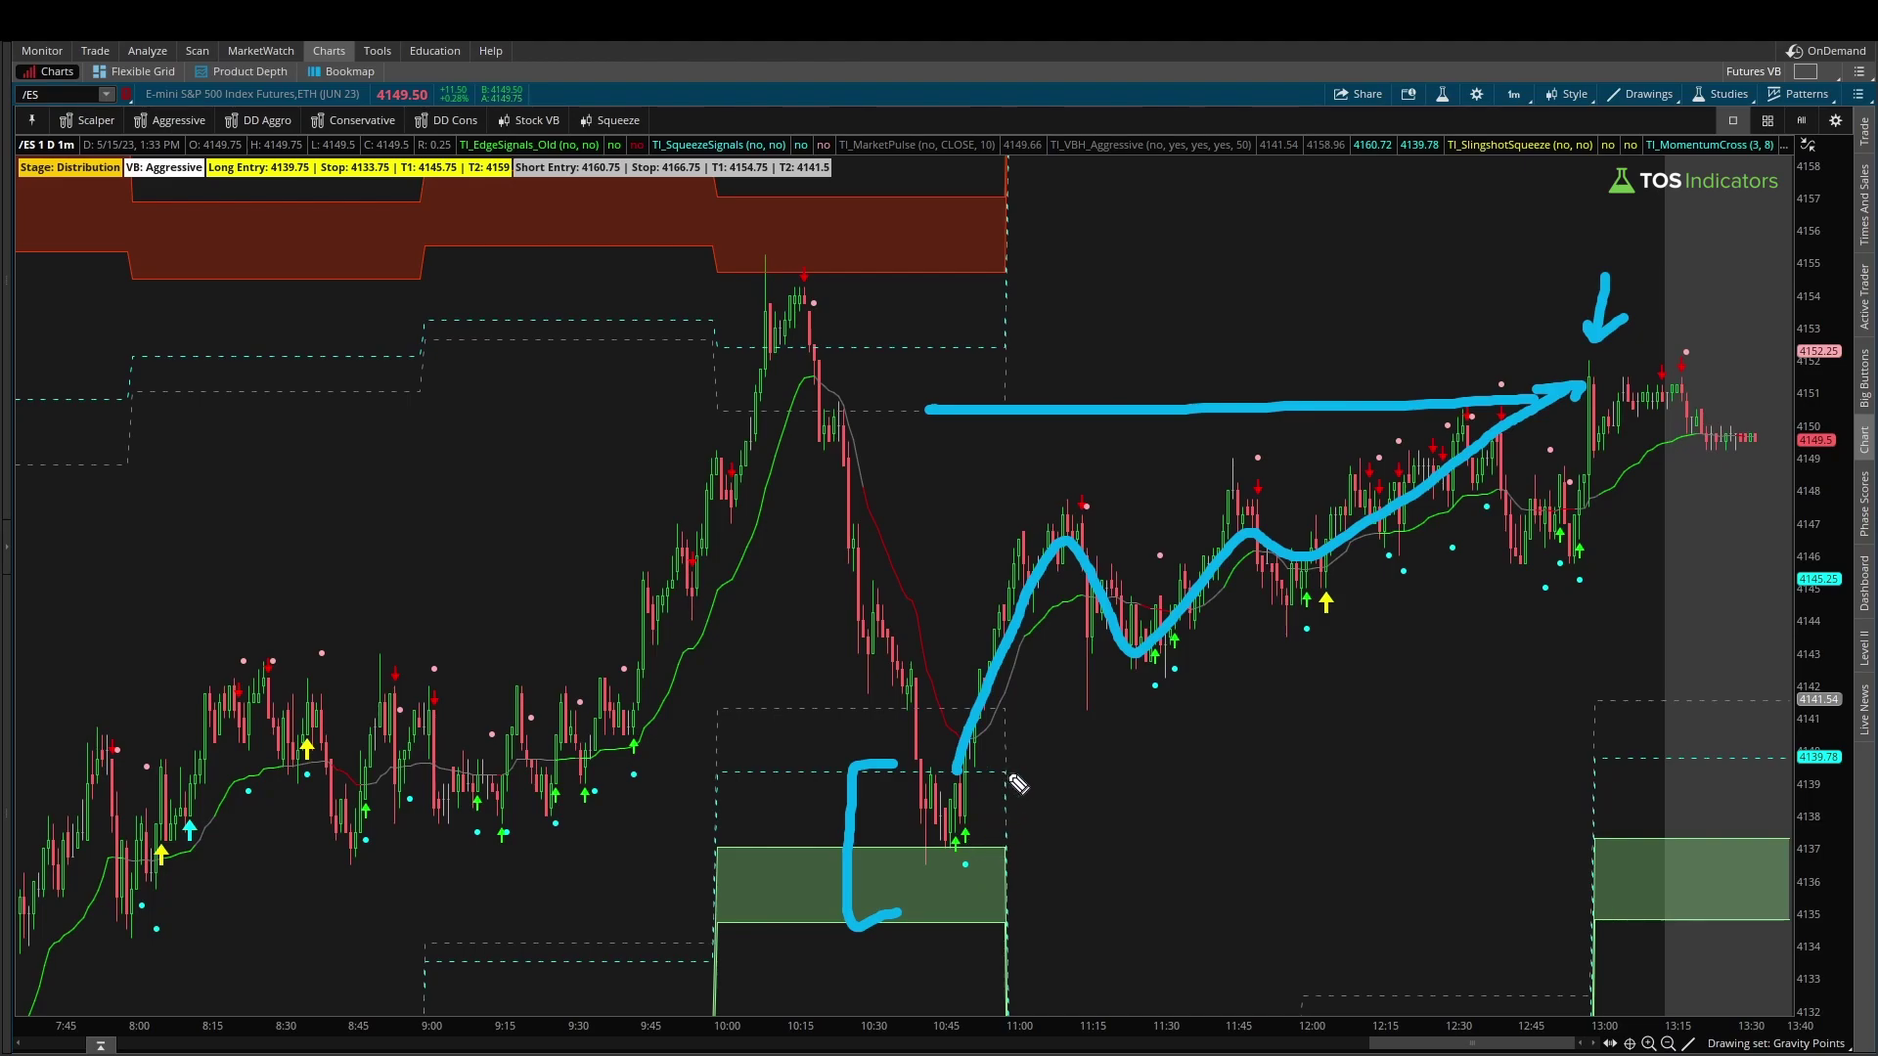
mouse_move(1023, 751)
left_mouse_down()
mouse_move(1039, 778)
mouse_move(1166, 785)
left_mouse_up()
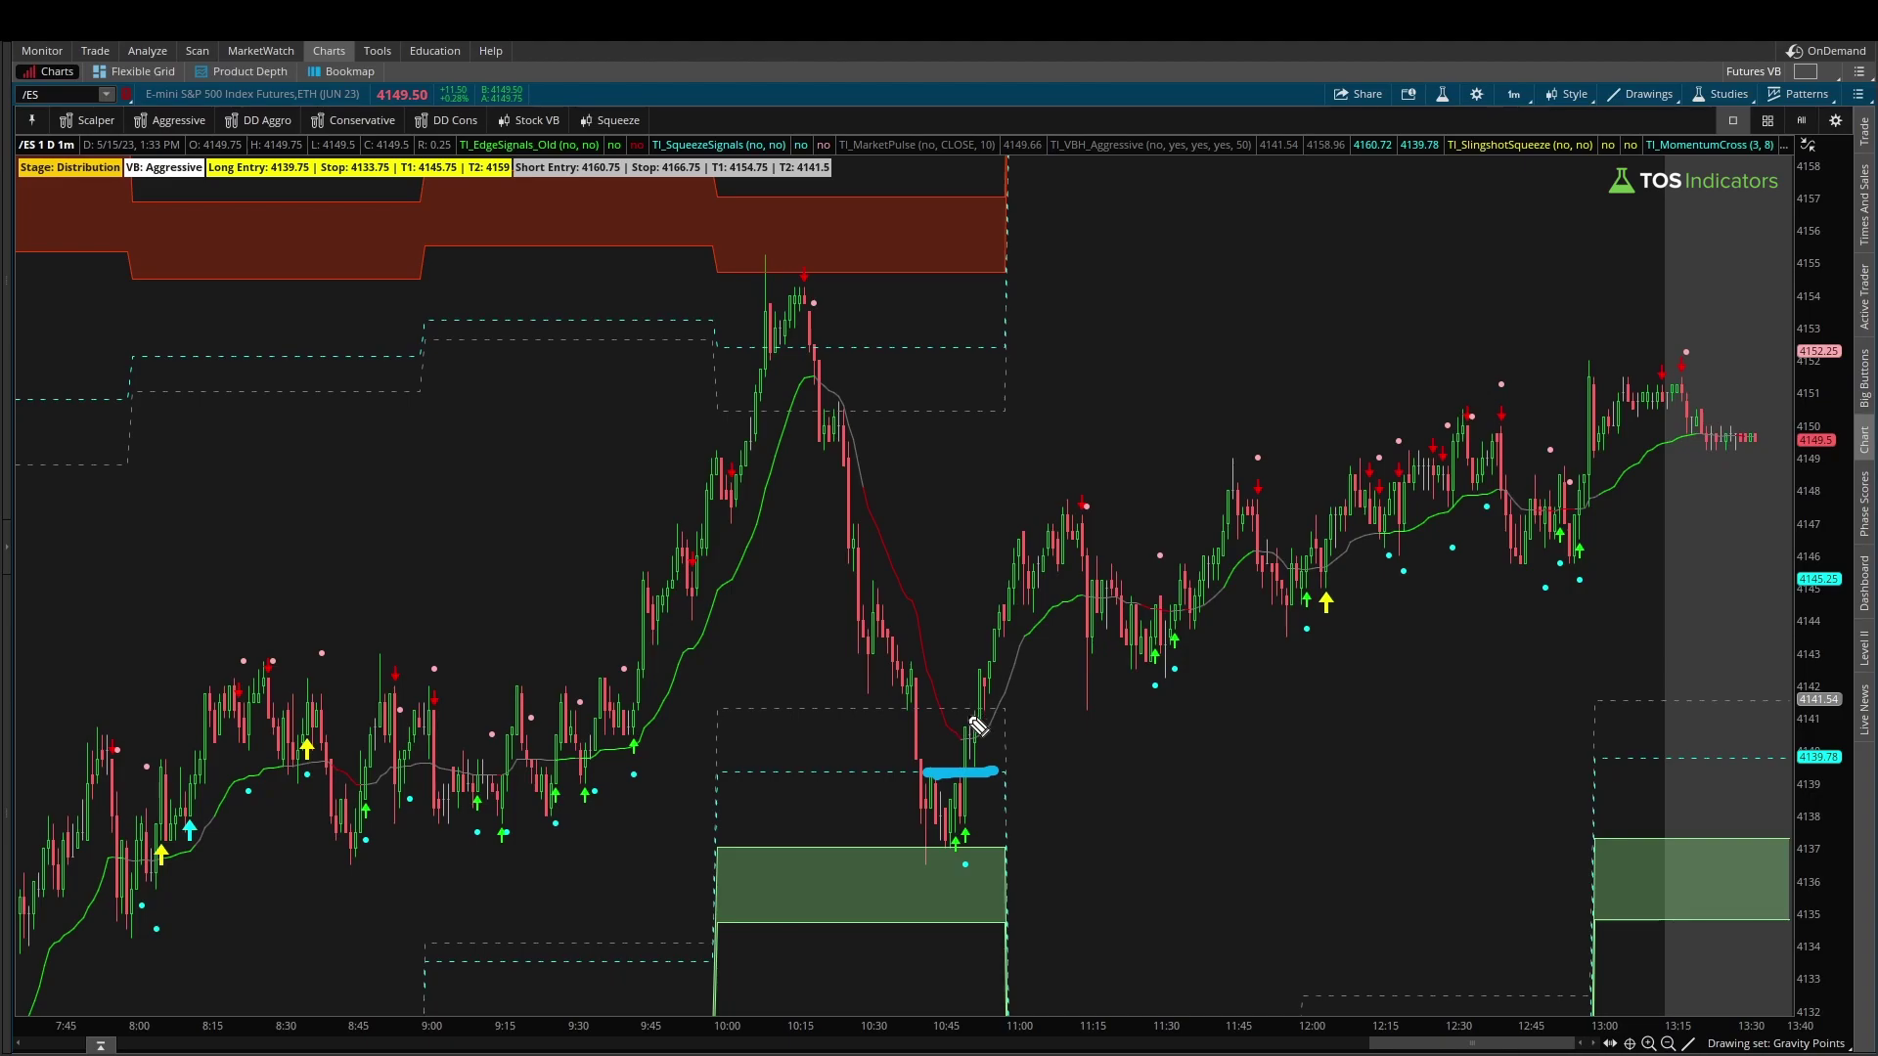
Draw an arrow up from the entry line with a handwritten figure beside it, and another down to the green cloud's lower edge
mouse_move(959, 753)
left_mouse_down()
mouse_move(982, 674)
mouse_move(1007, 732)
mouse_move(1029, 692)
left_mouse_up()
mouse_move(1038, 690)
left_mouse_down()
mouse_move(1035, 707)
mouse_move(1055, 704)
left_mouse_up()
mouse_move(1054, 685)
left_mouse_down()
mouse_move(1063, 728)
mouse_move(1106, 692)
mouse_move(1101, 726)
left_mouse_up()
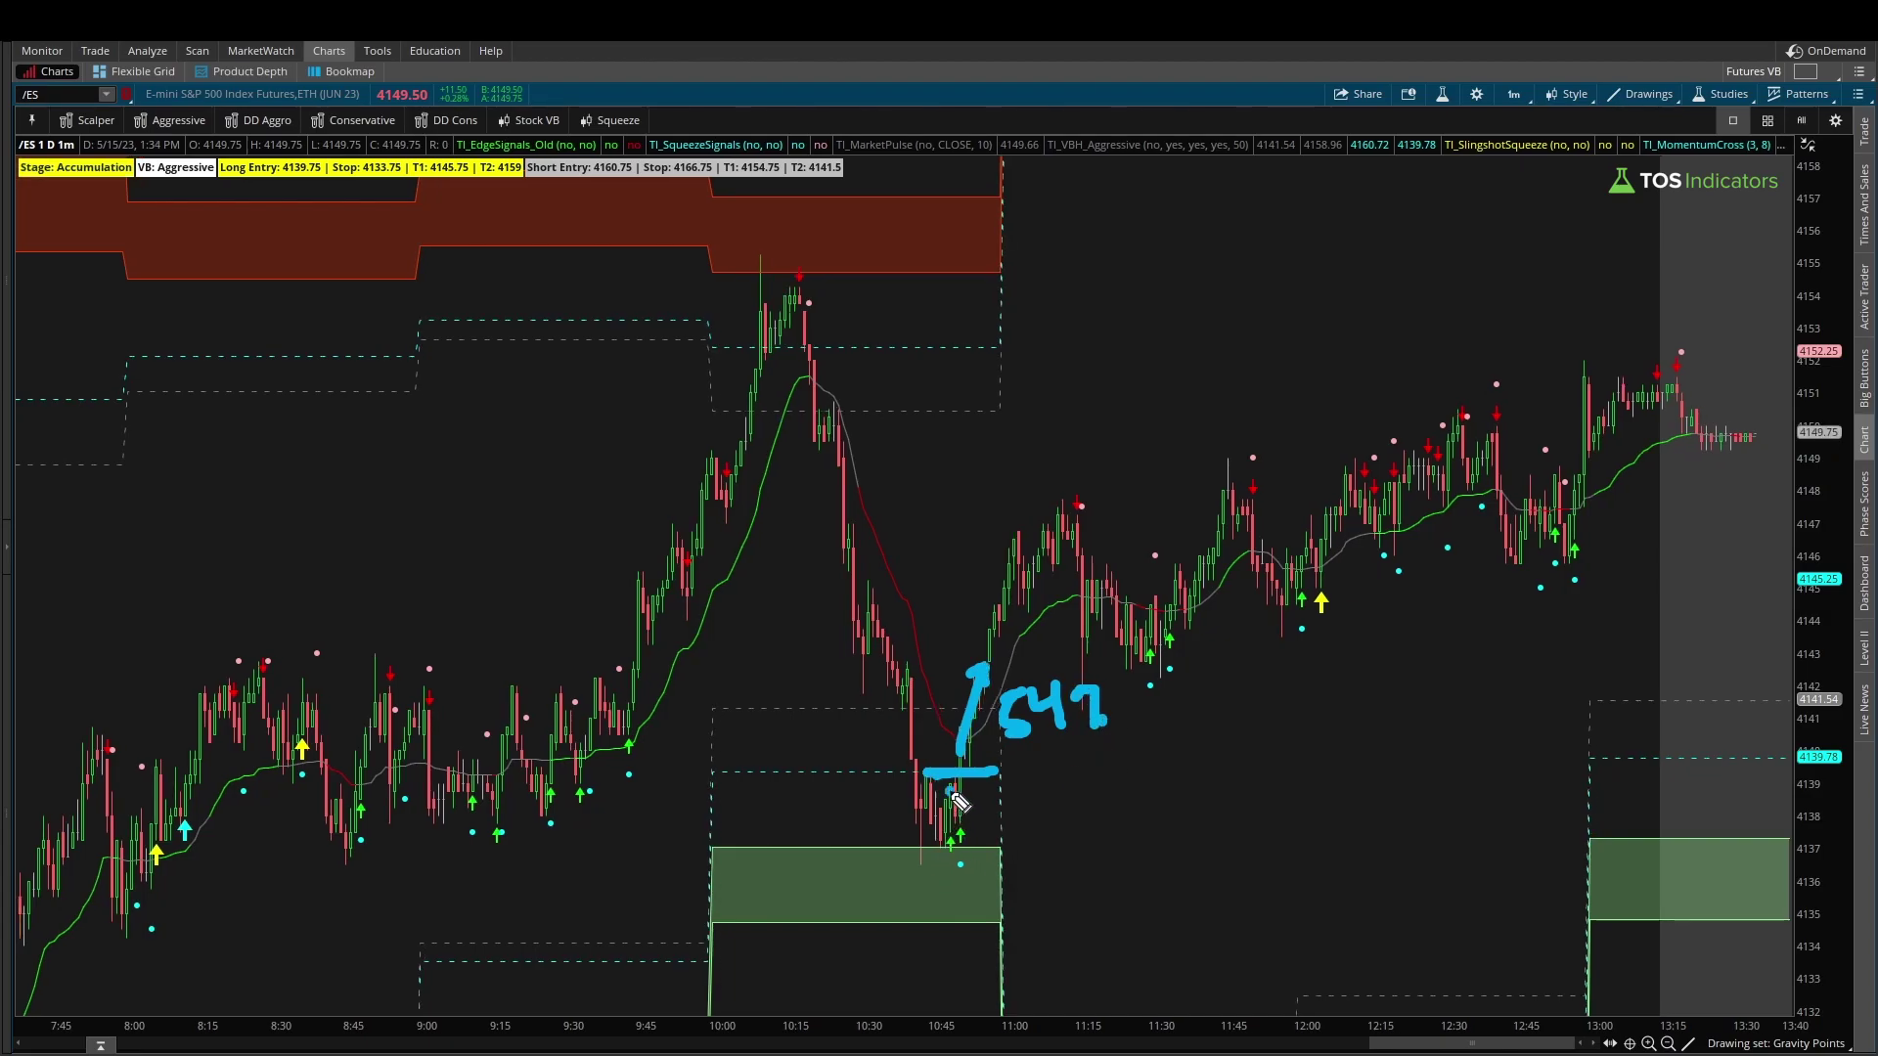
mouse_move(950, 791)
left_mouse_down()
mouse_move(977, 924)
mouse_move(996, 888)
left_mouse_up()
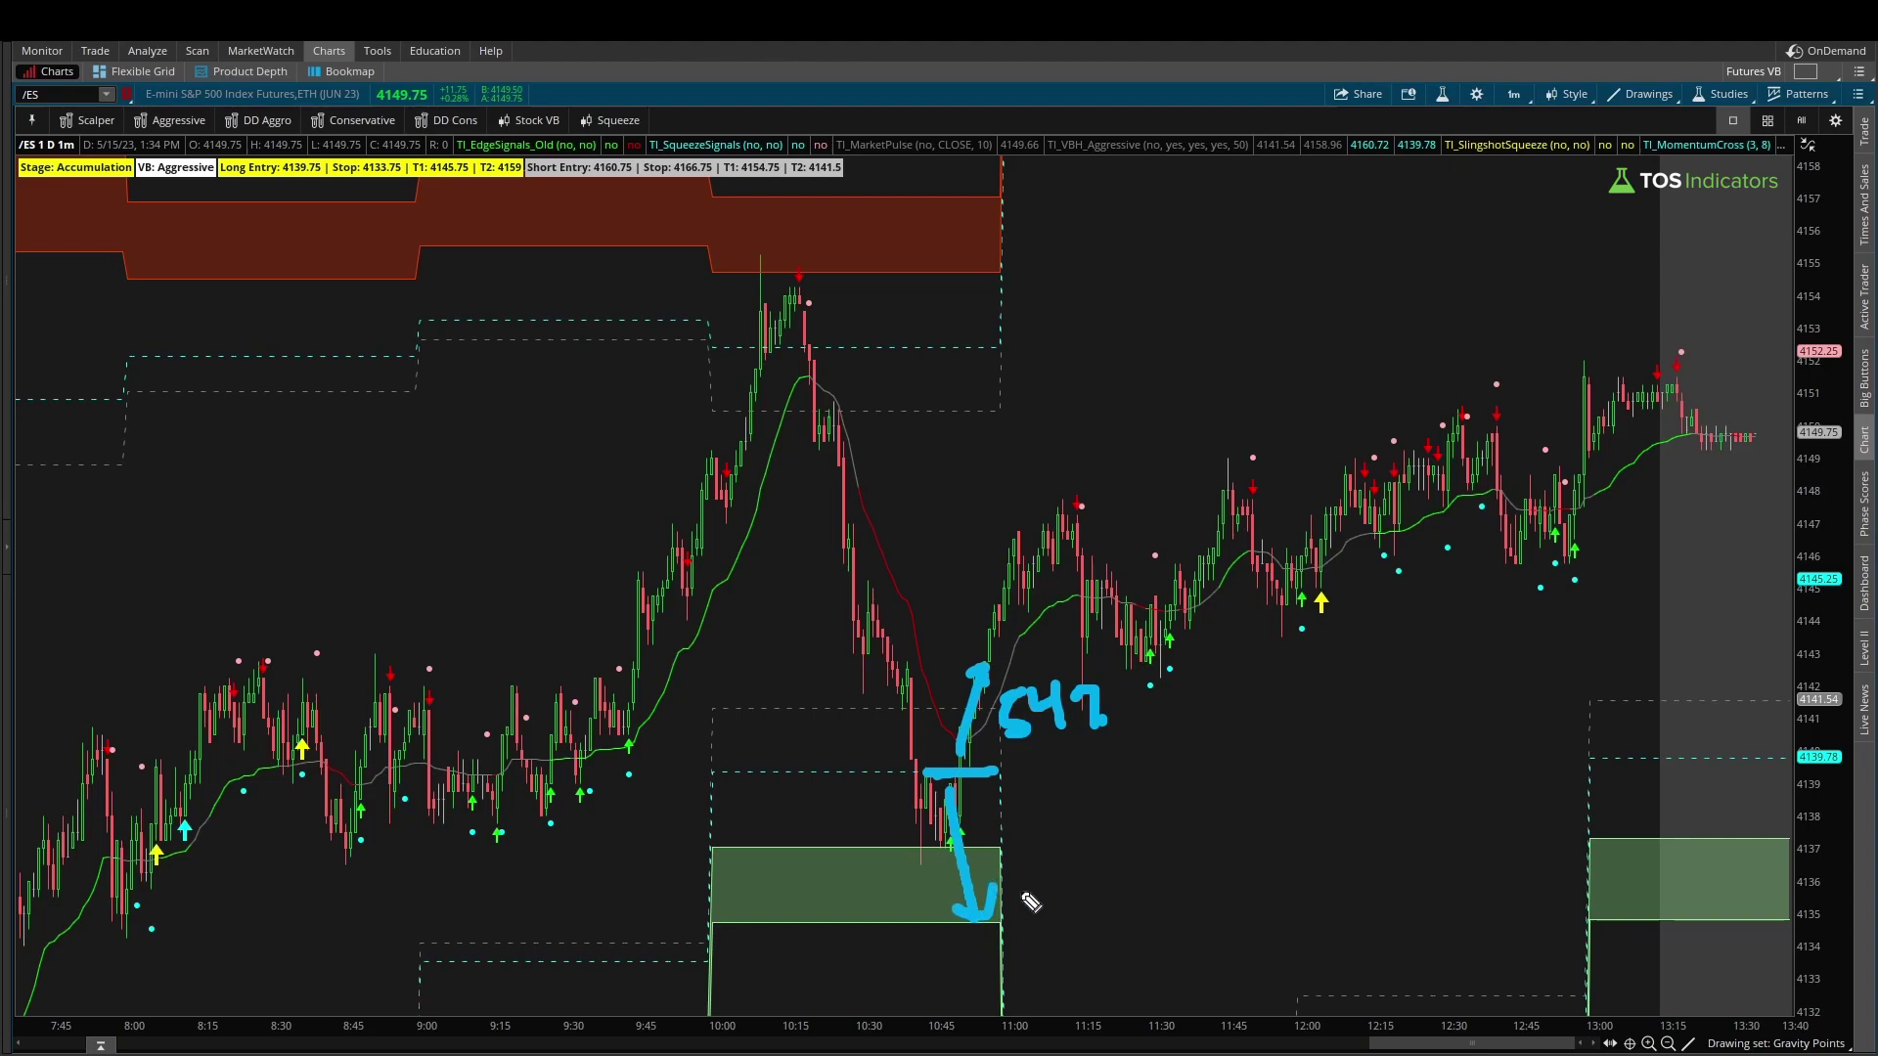
Clear the annotations, redraw one curved arrow from the entry level to the green cloud's lower edge, and clear it again
key("e")
left_click_drag(944, 776, 985, 917)
mouse_move(958, 897)
left_mouse_down()
mouse_move(990, 917)
mouse_move(1002, 901)
left_mouse_up()
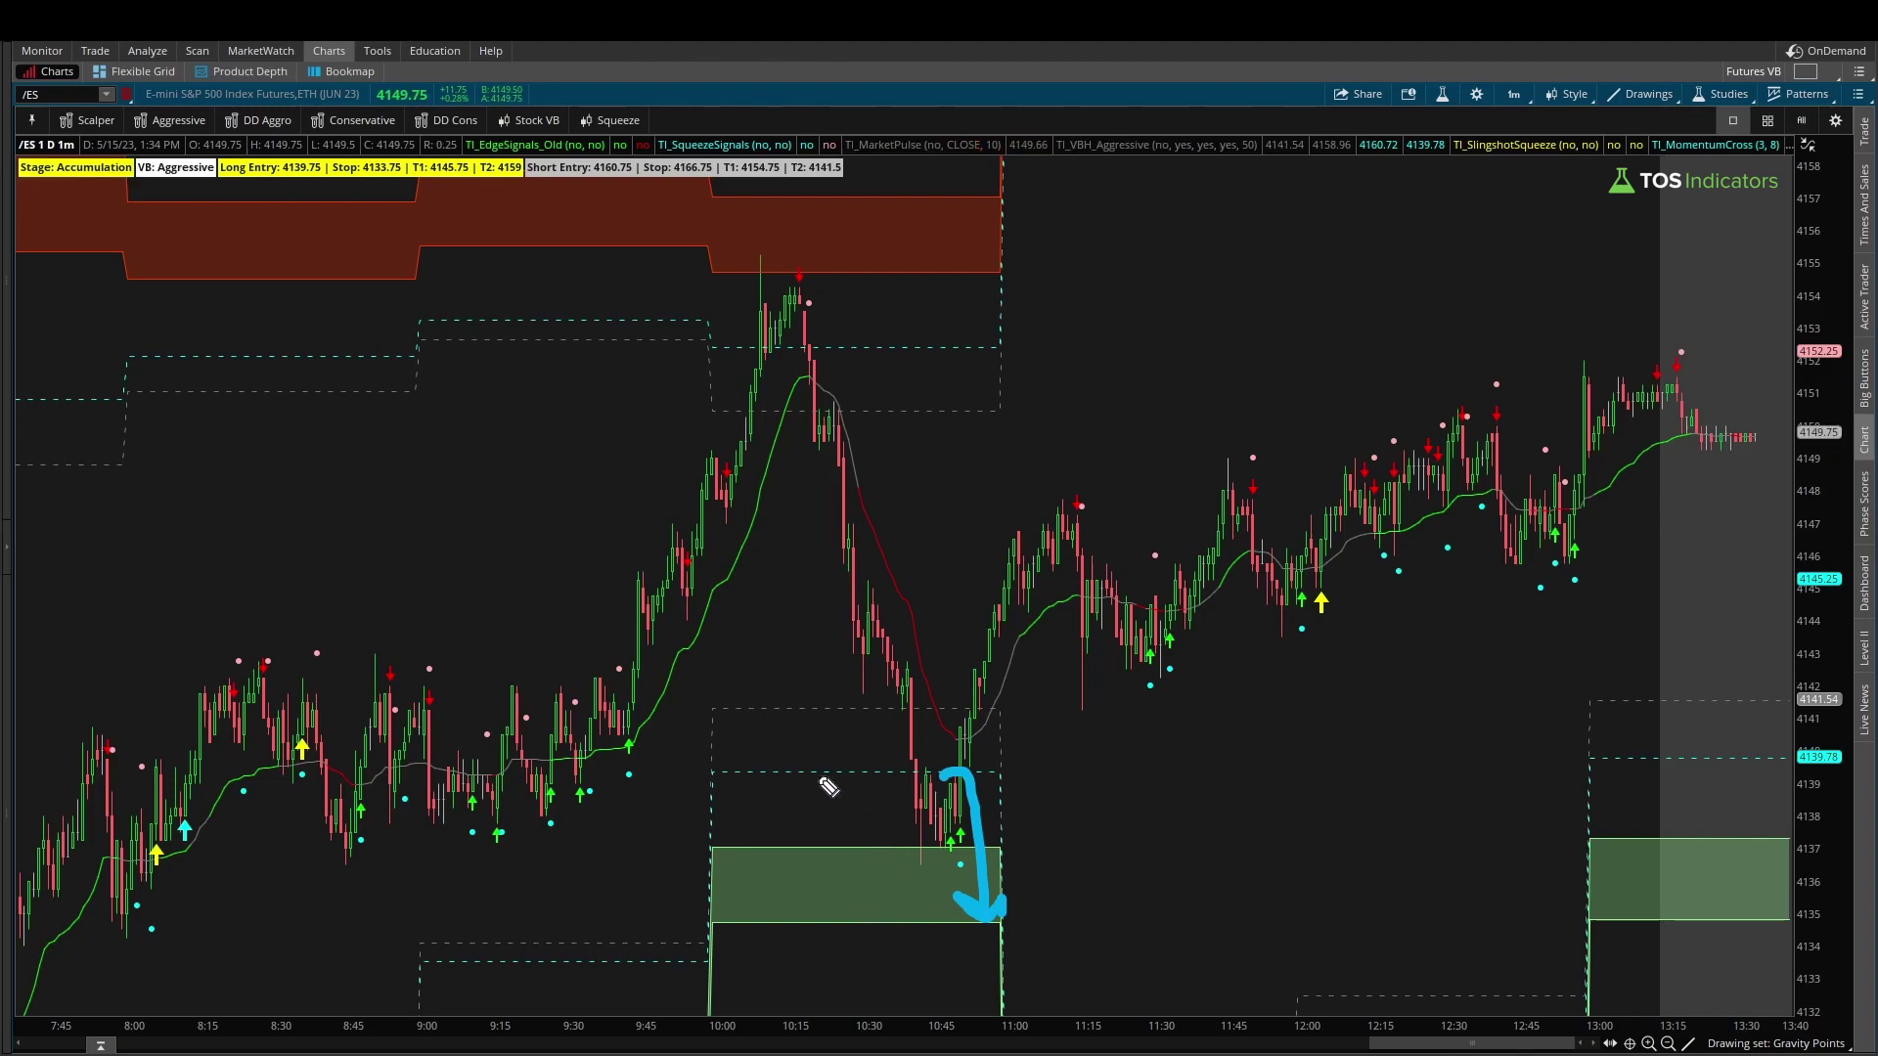
key("shift+F9")
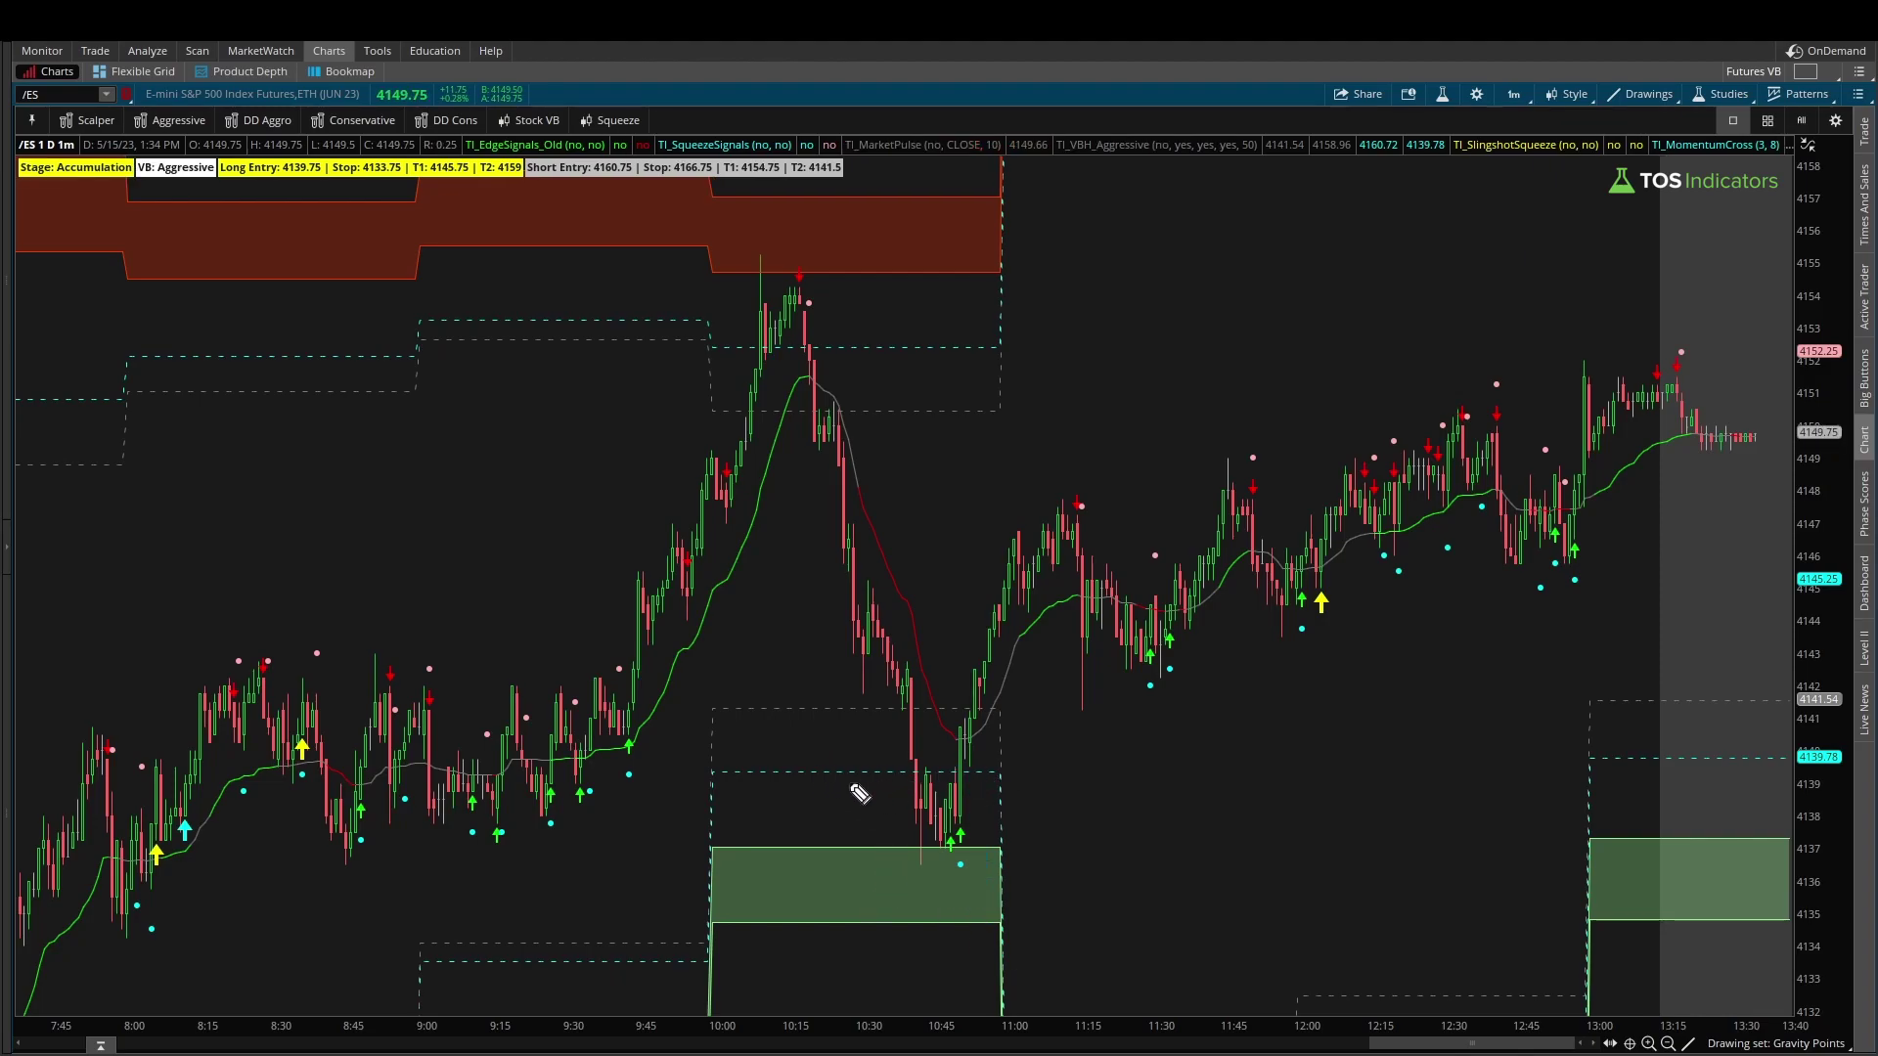
Load the /YM futures chart and apply the Scalper Volatility Box style
left_click(67, 95)
key("BackSpace")
key("BackSpace")
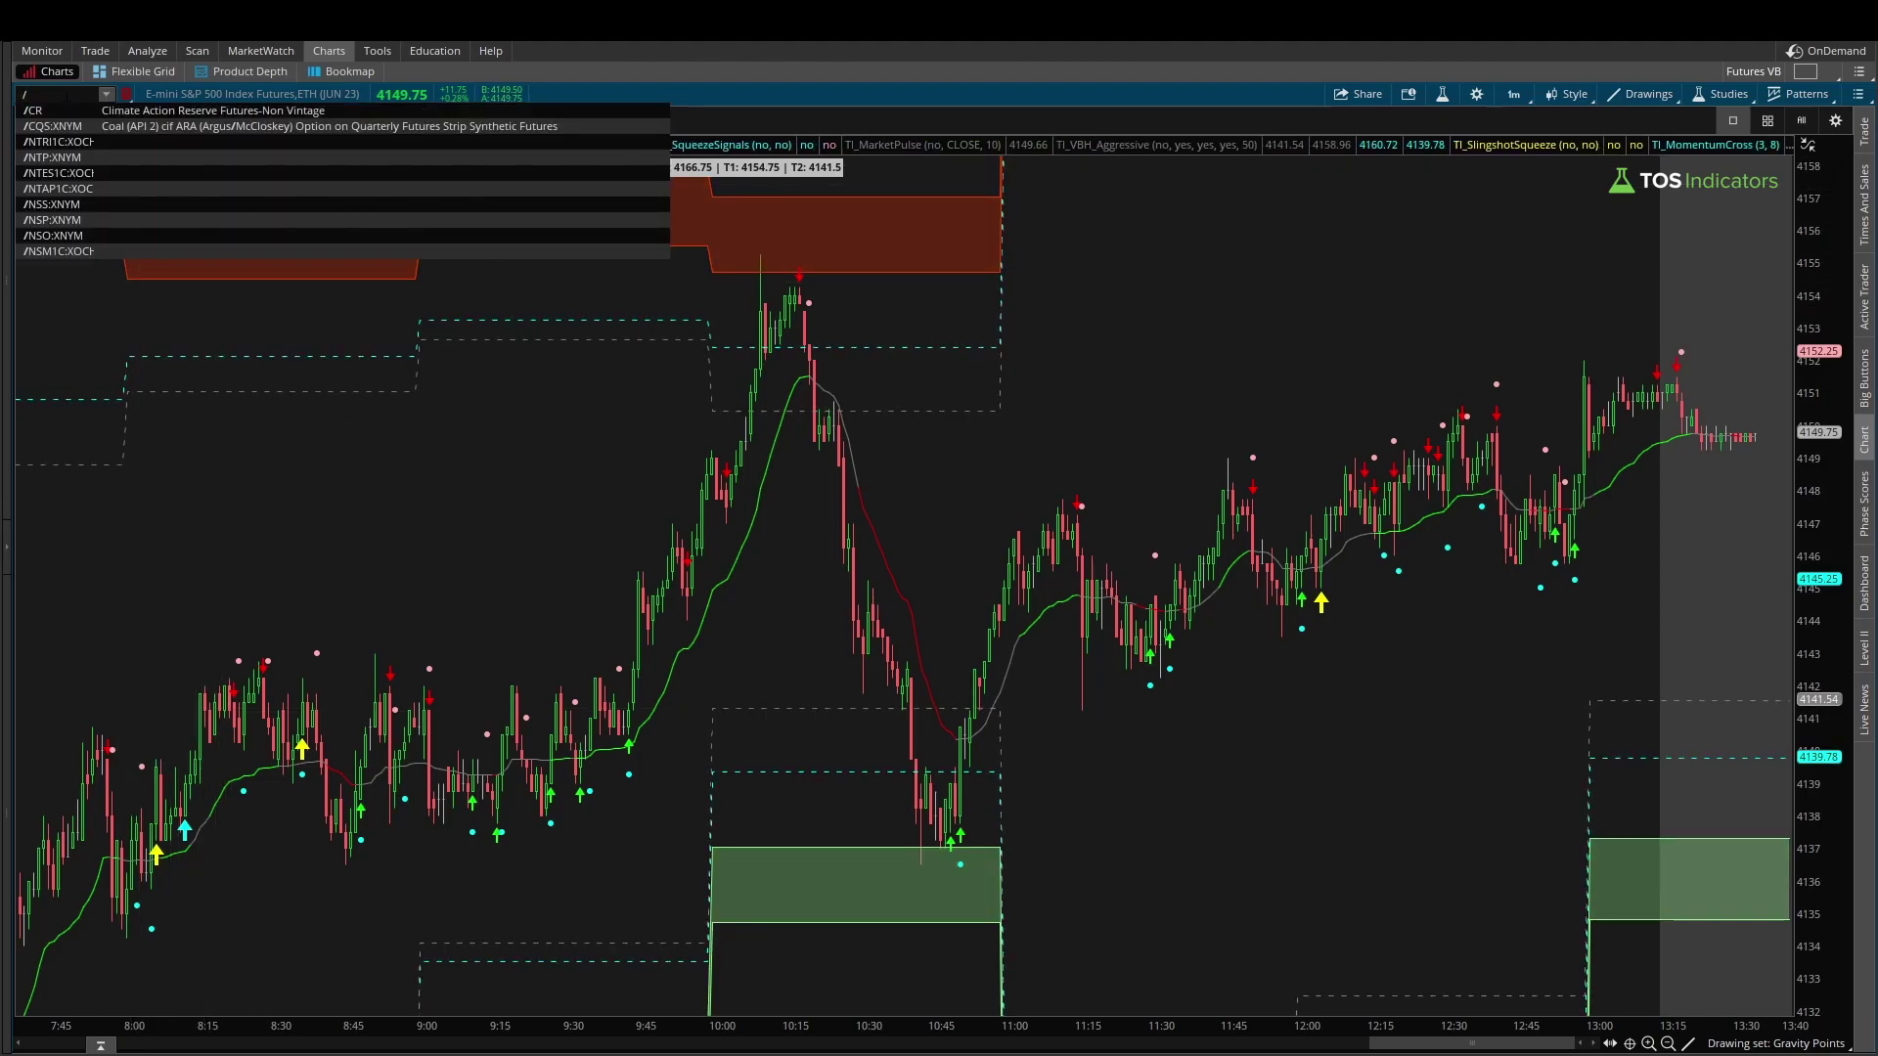
type("YM")
key("Return")
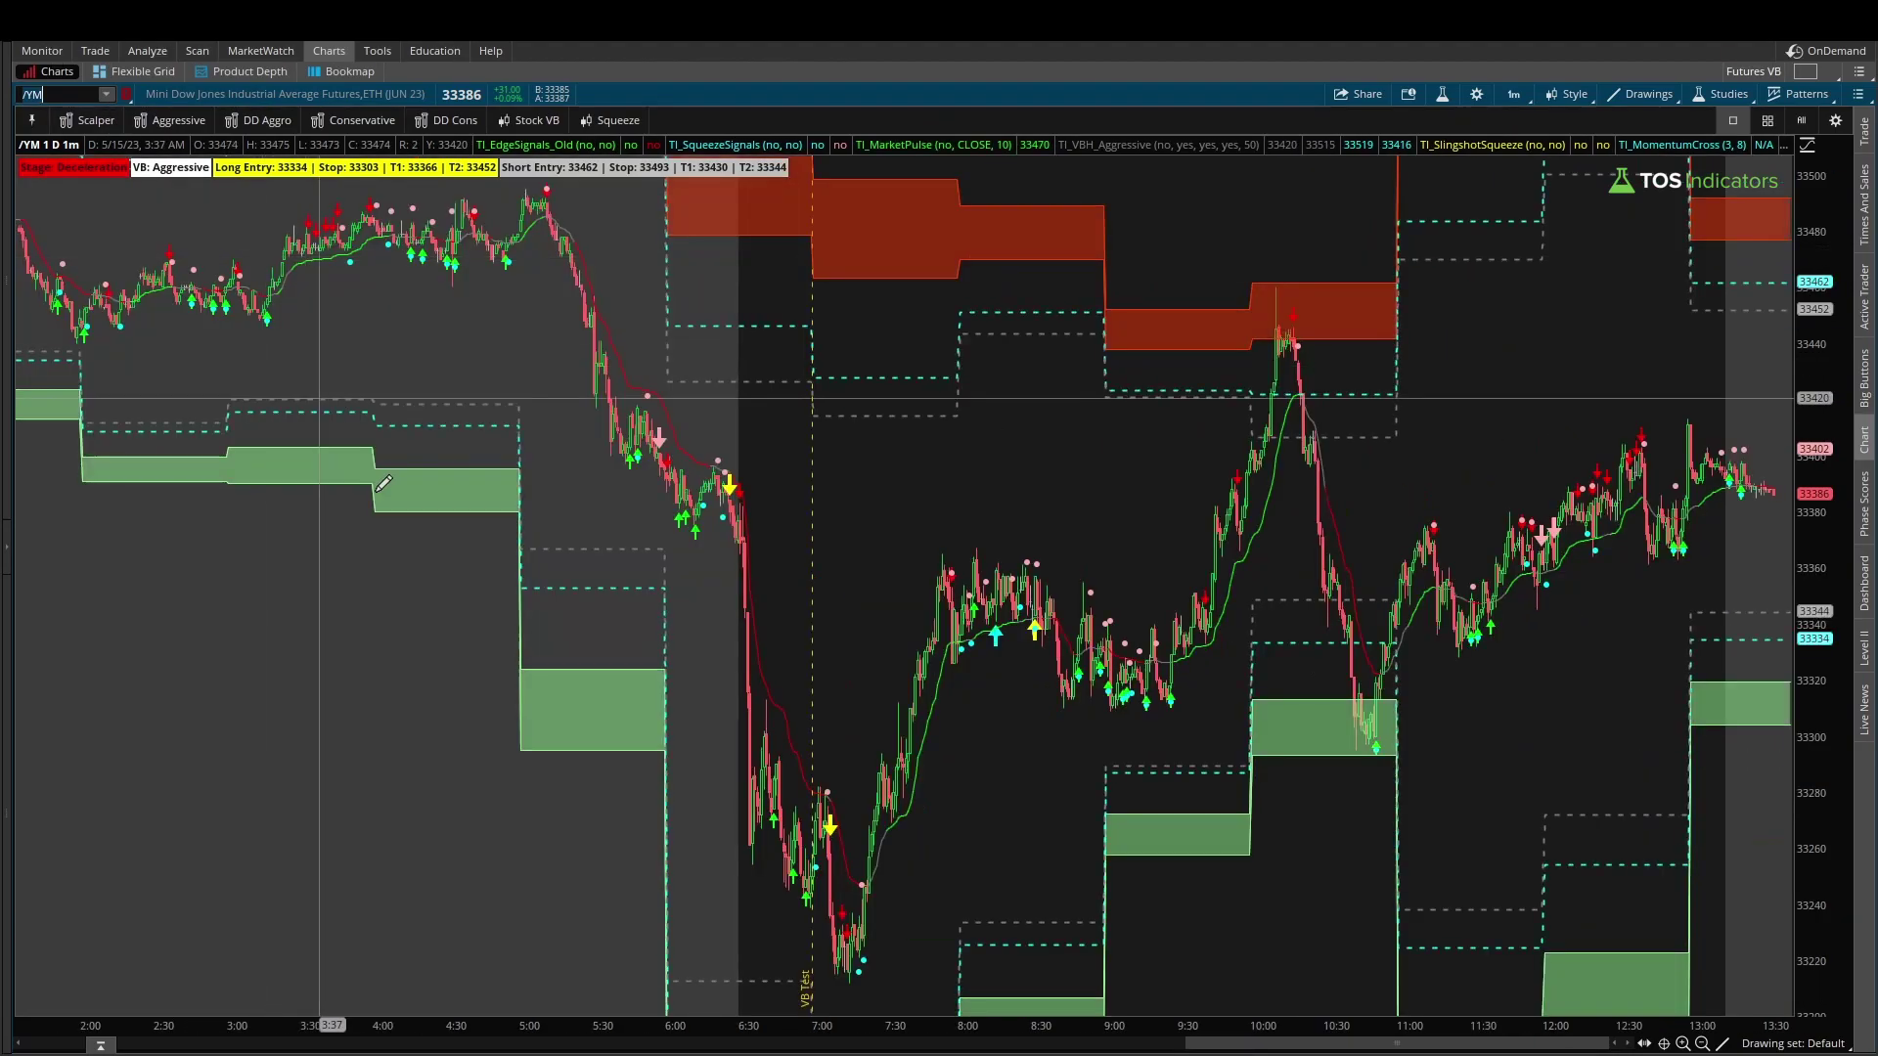
left_click(94, 120)
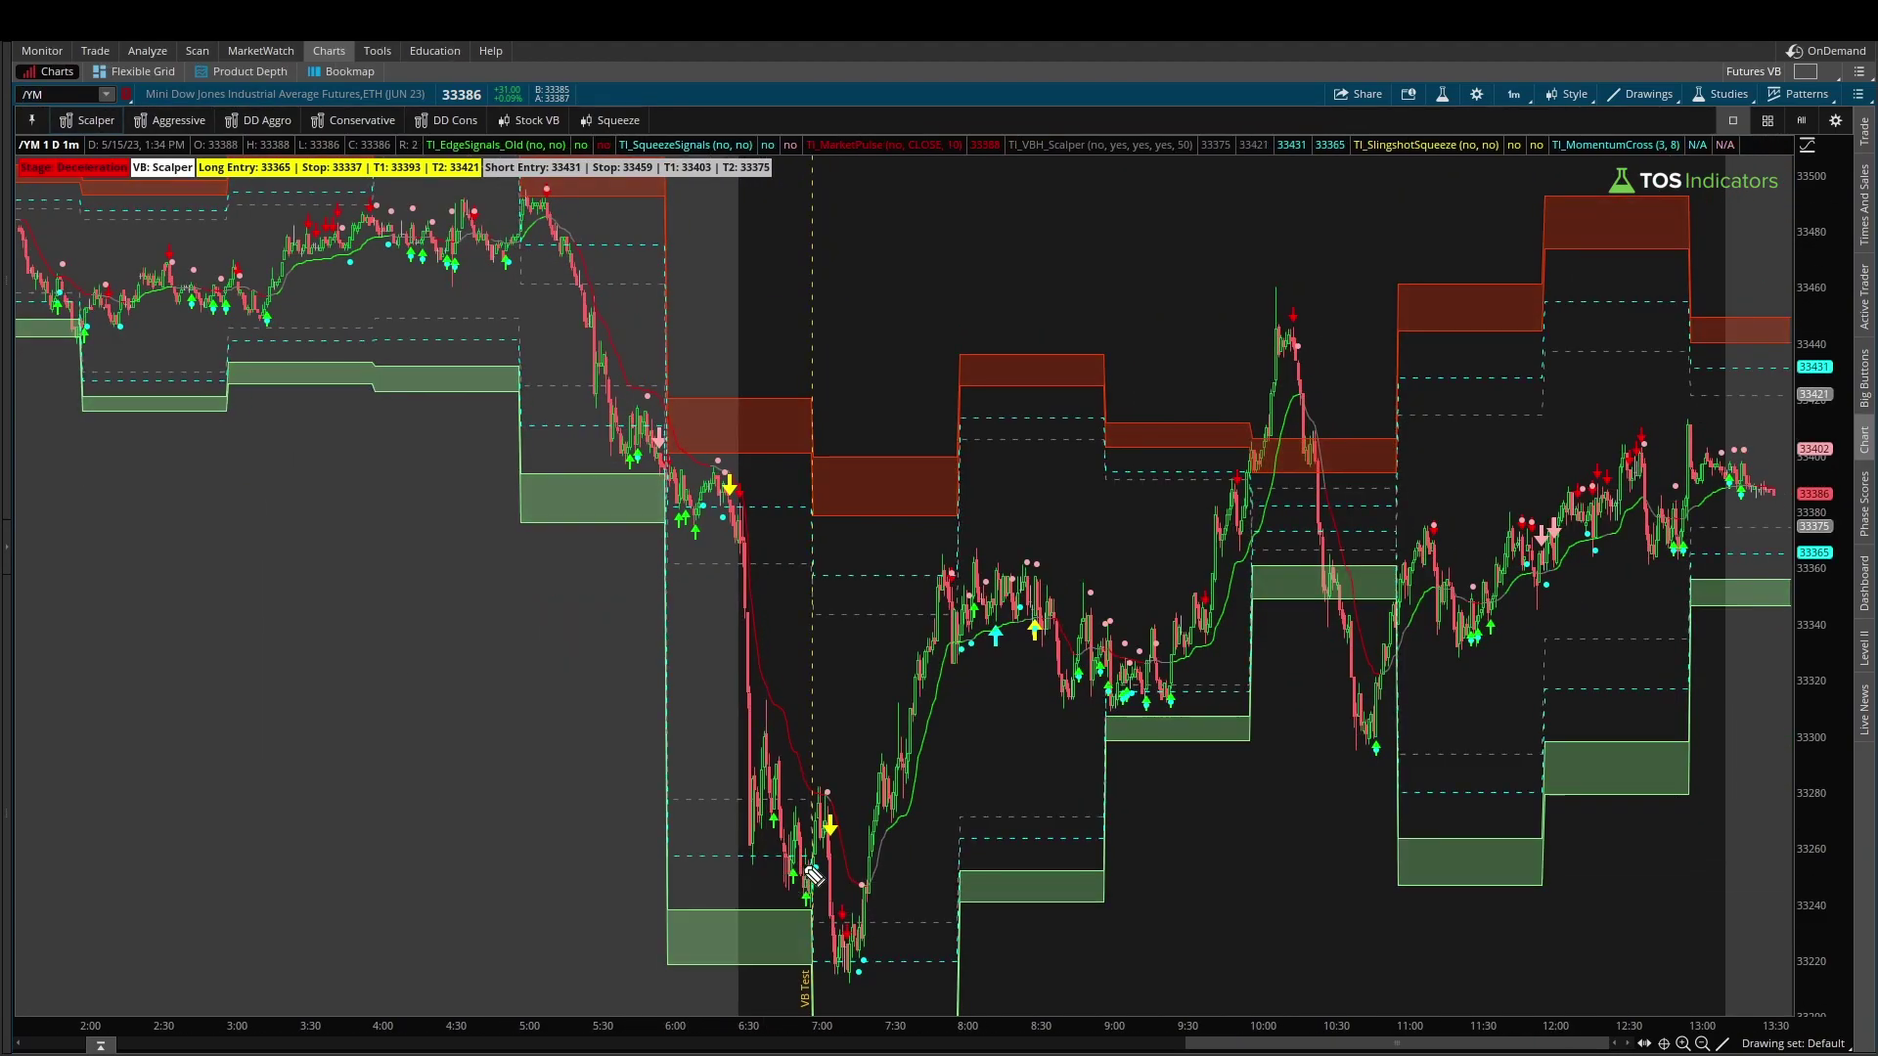
Draw a line at about 33257 with an arrow down to the low after 7:00, then erase the annotations
mouse_move(719, 859)
left_mouse_down()
mouse_move(888, 859)
mouse_move(837, 924)
mouse_move(853, 949)
left_mouse_up()
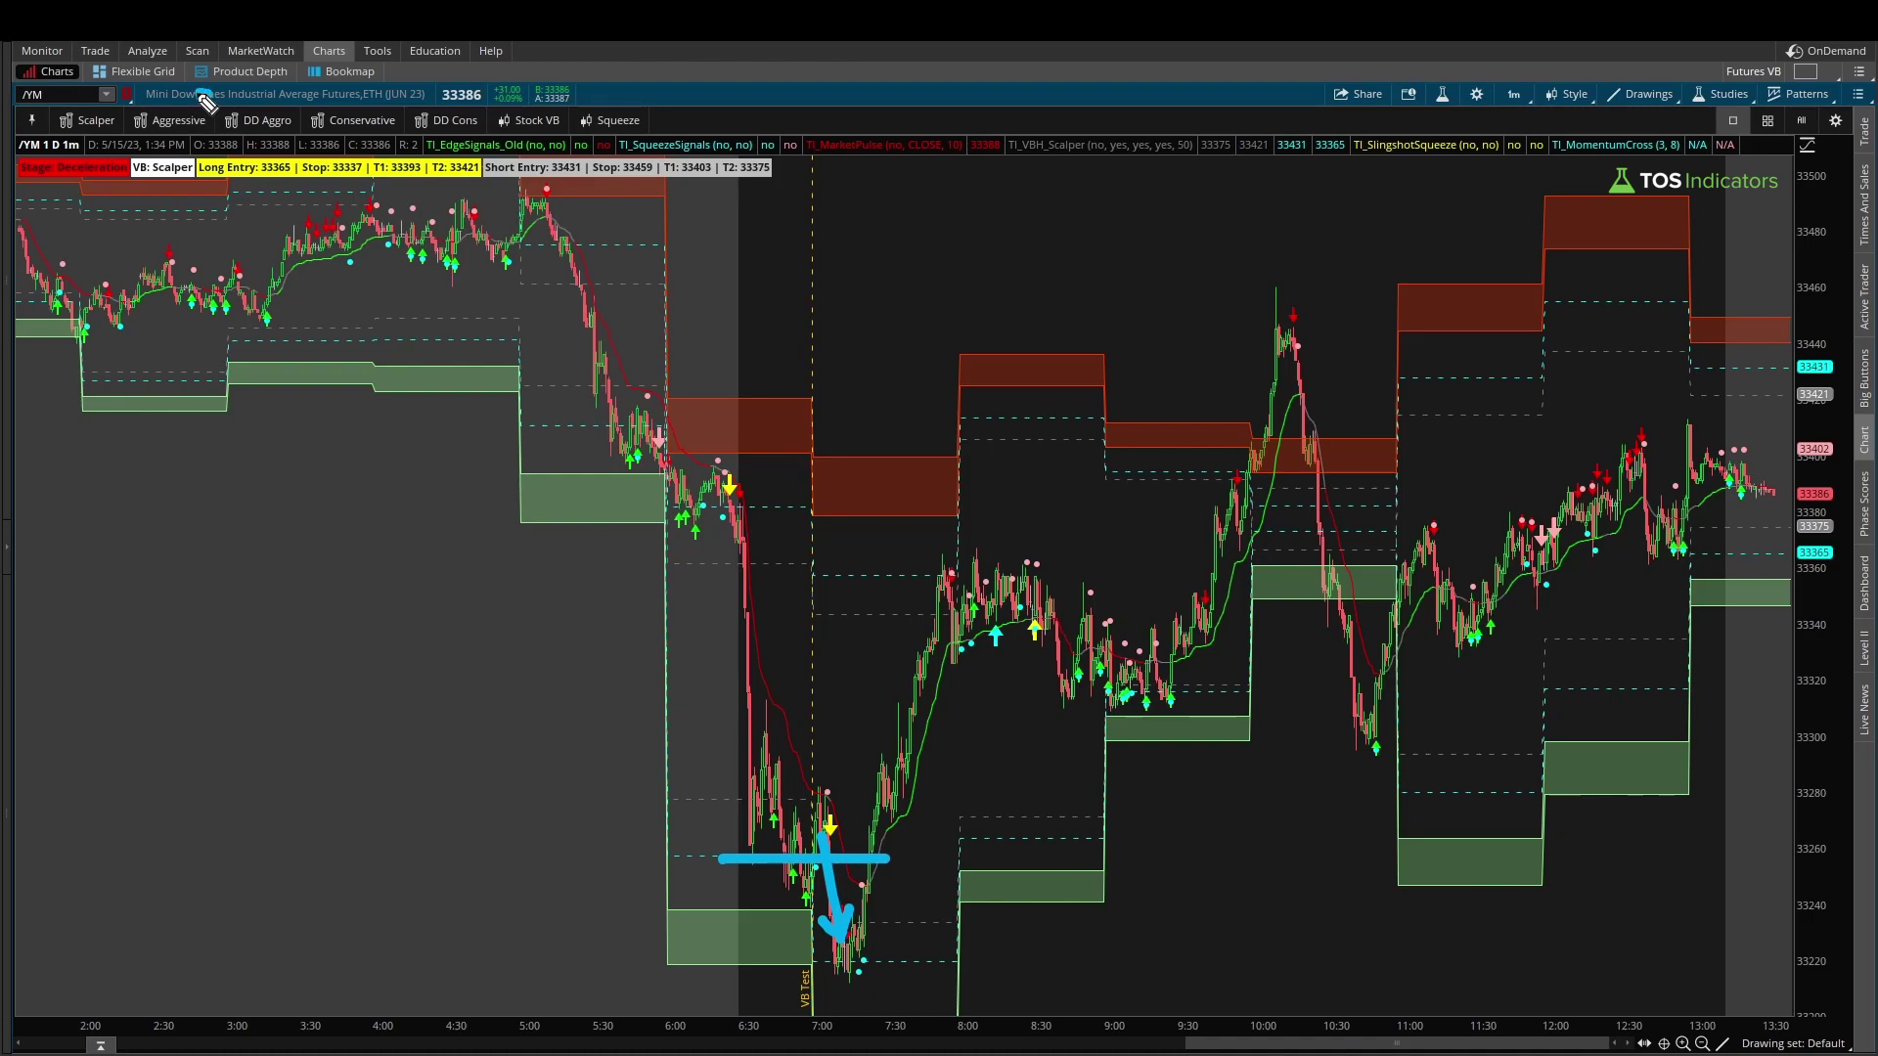
mouse_move(203, 95)
left_mouse_down()
mouse_move(147, 149)
mouse_move(218, 108)
left_mouse_up()
key("e")
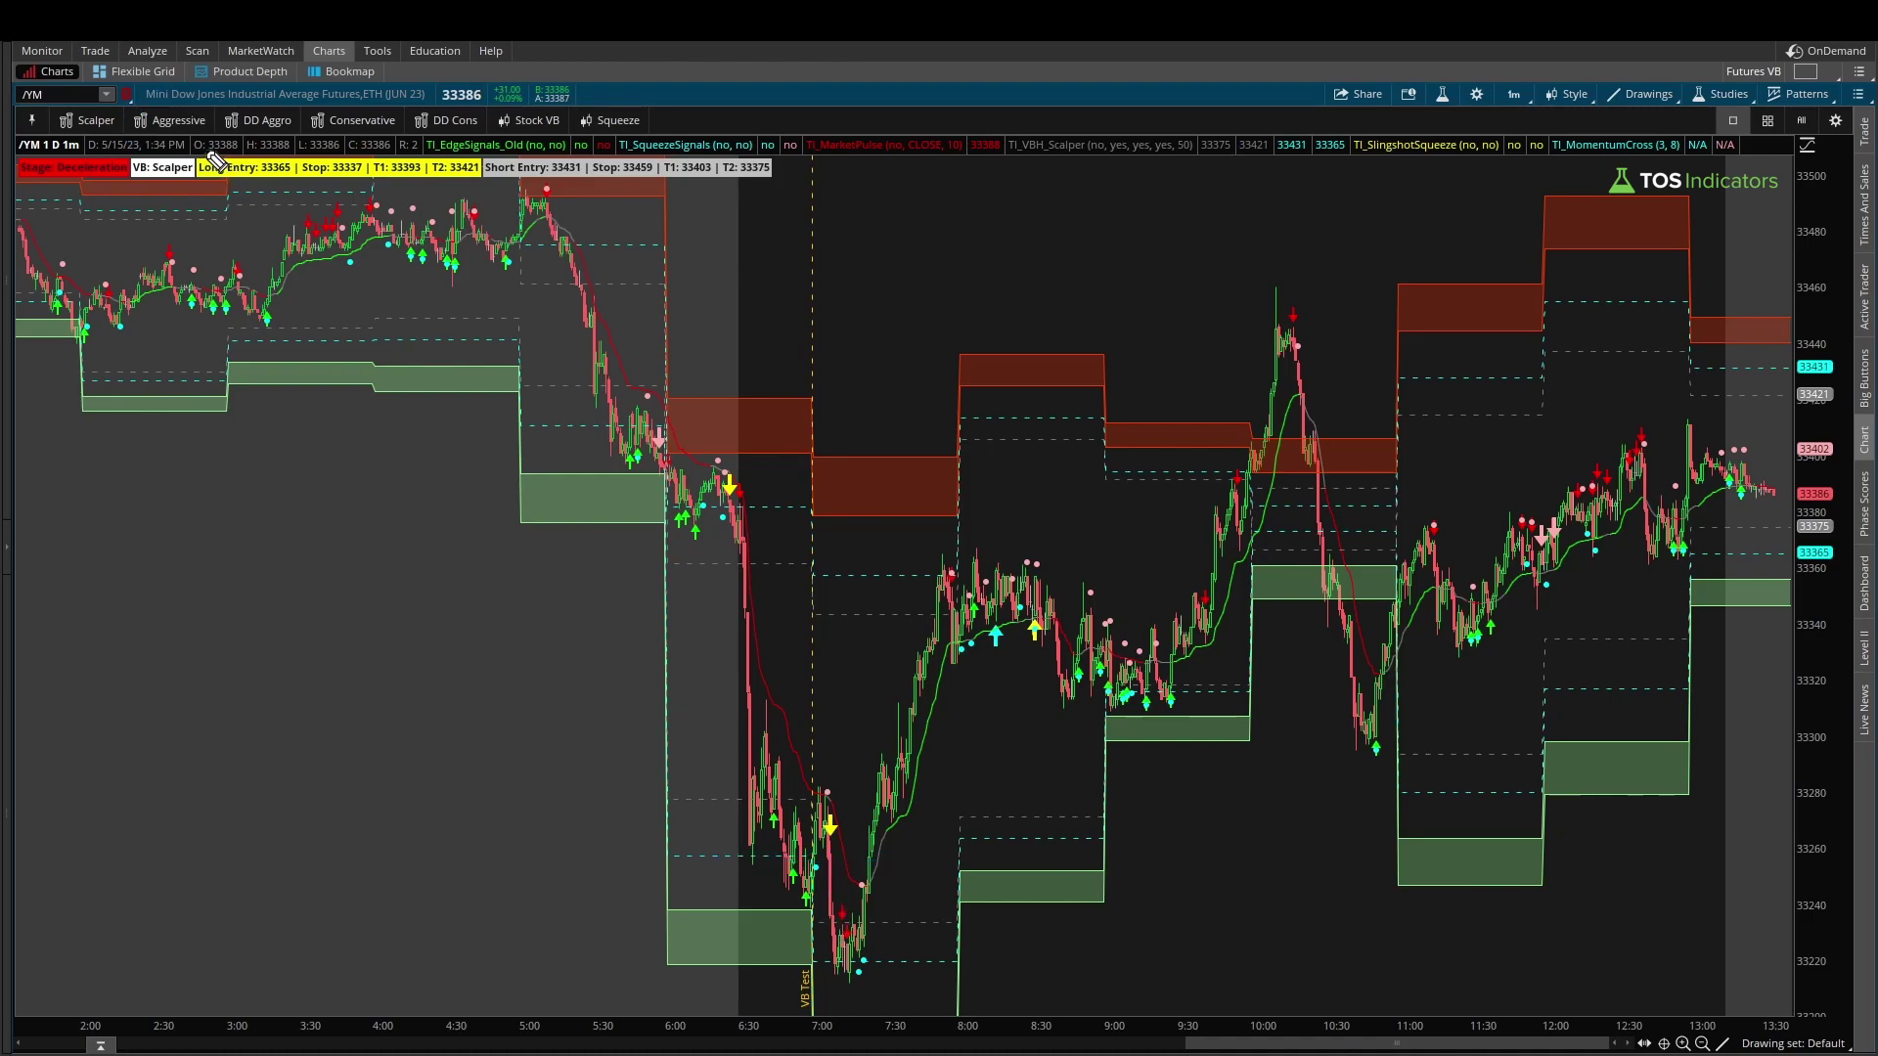
Switch to the Aggressive Volatility Box style and draw lines along the 10:00 hour's green cloud top and lower dashed blue entry level
left_click(179, 120)
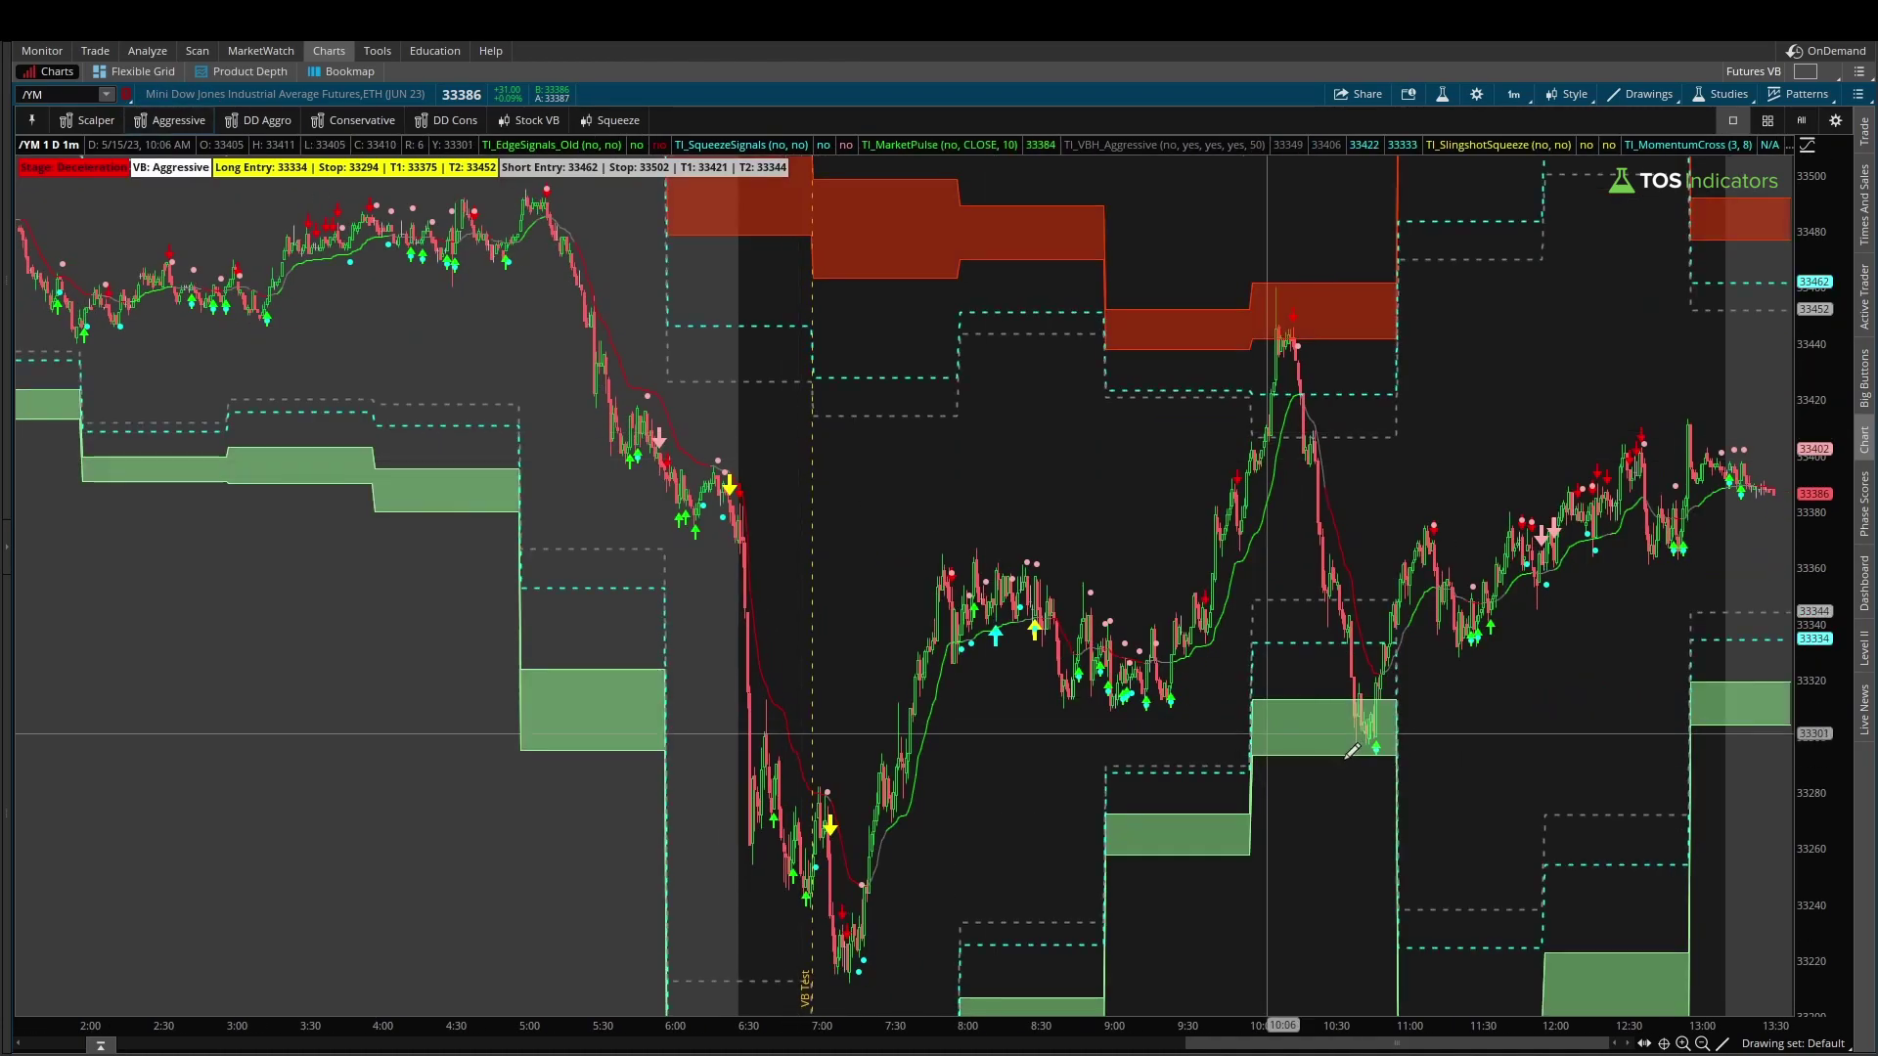
mouse_move(1418, 638)
left_mouse_down()
mouse_move(1284, 685)
mouse_move(1388, 766)
mouse_move(1430, 633)
mouse_move(1381, 646)
mouse_move(1694, 681)
left_mouse_up()
left_click_drag(433, 839, 1438, 822)
key("alt")
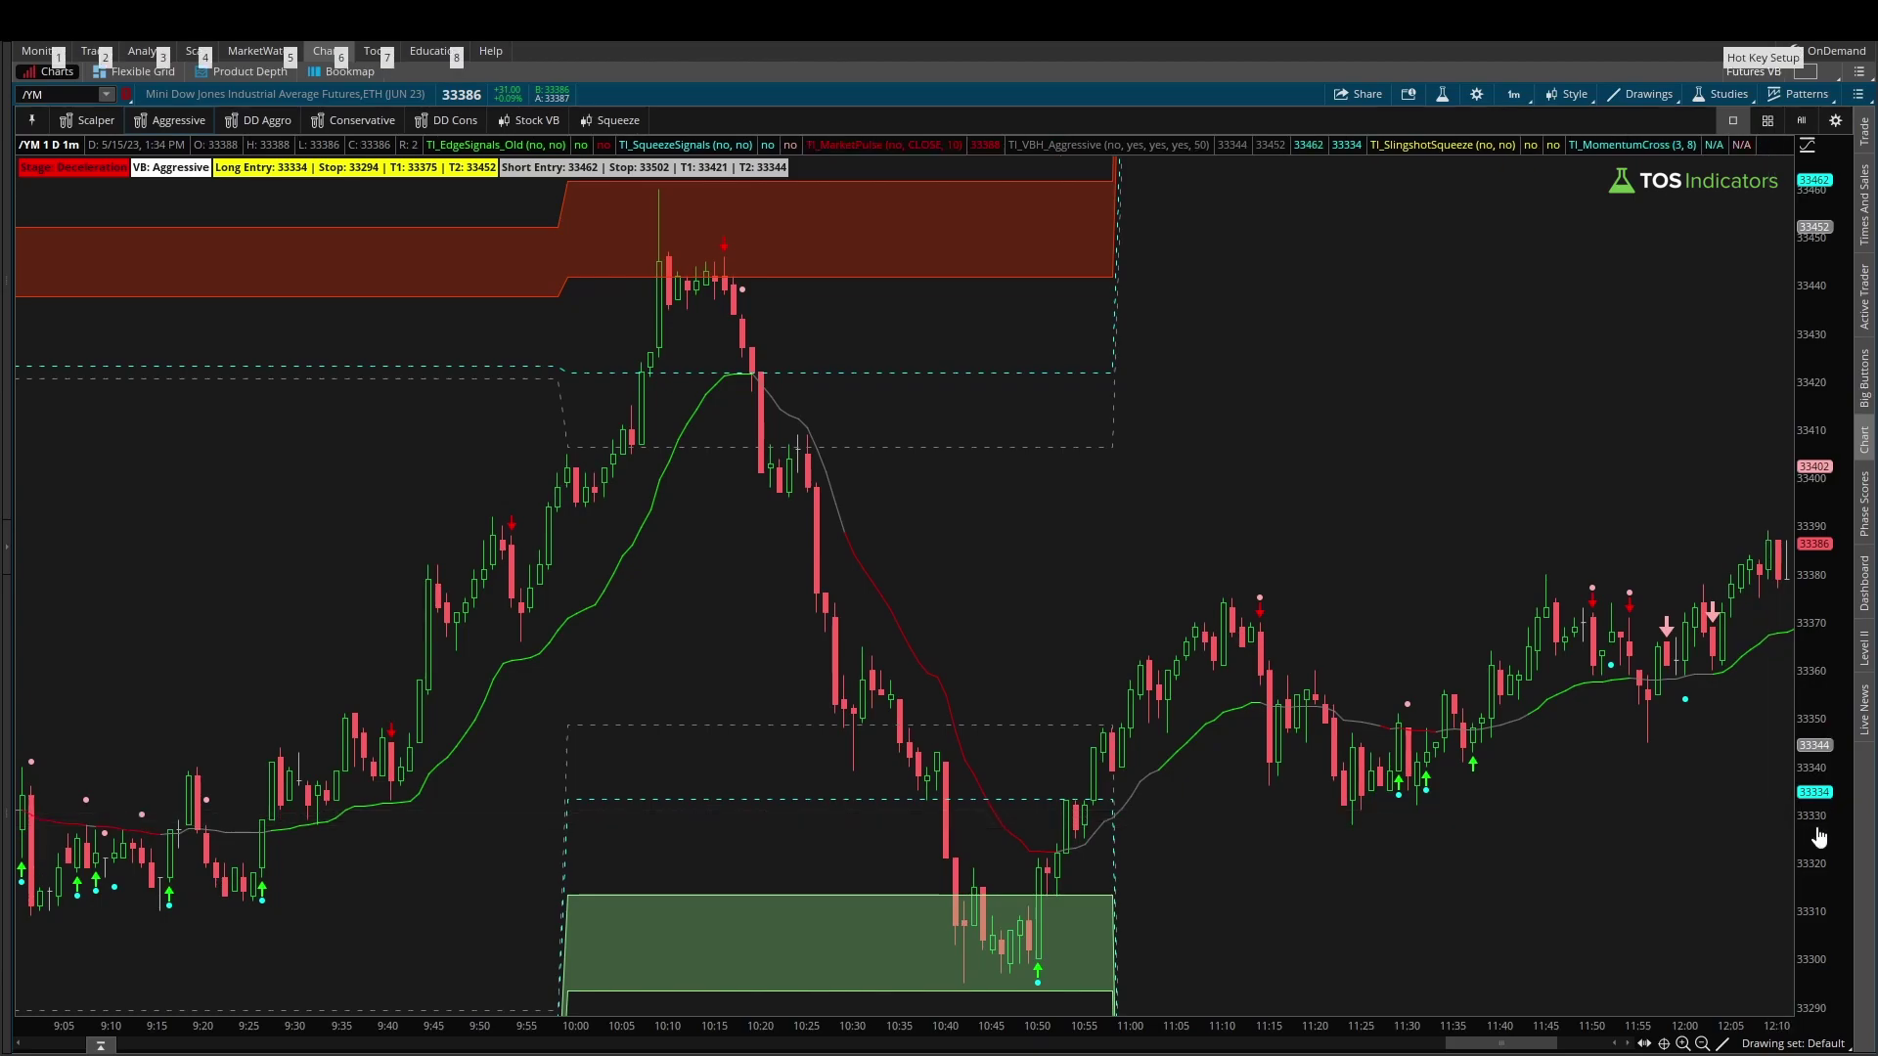
left_click_drag(1820, 839, 1819, 765)
key("alt+d")
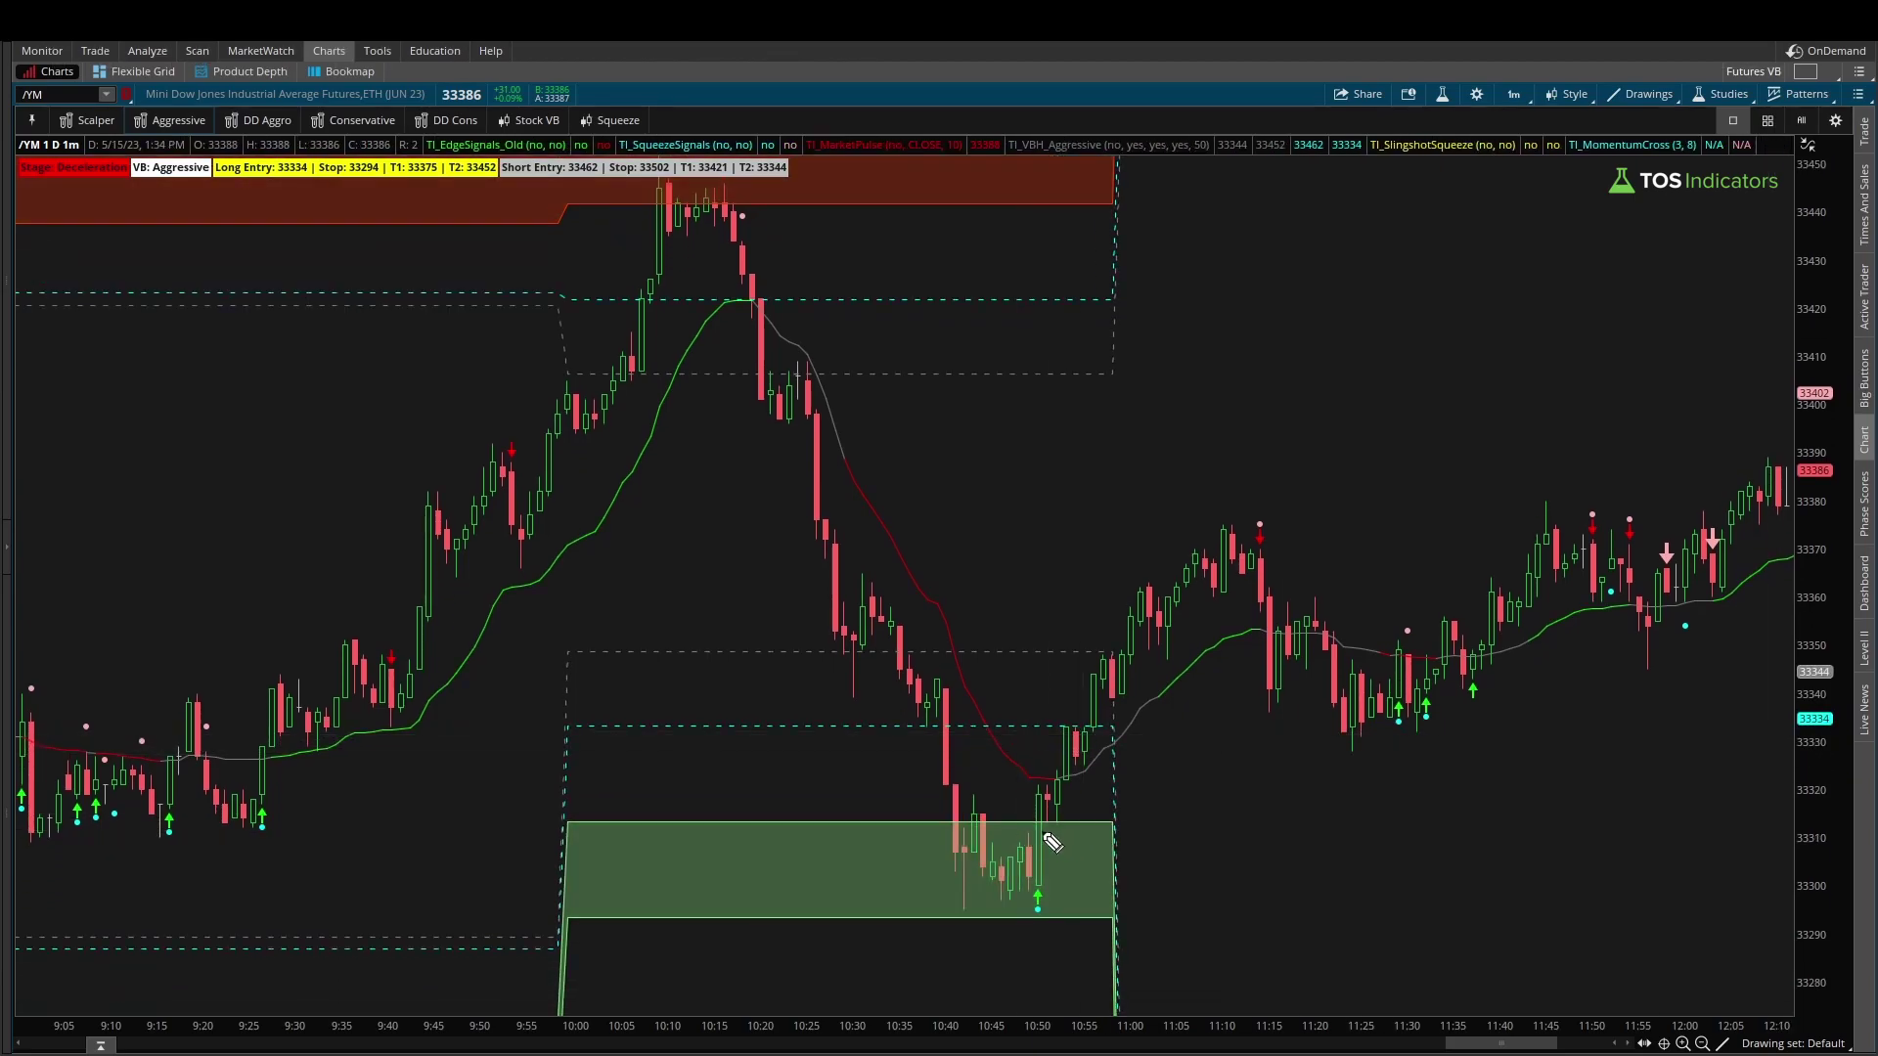
left_click_drag(932, 820, 1118, 822)
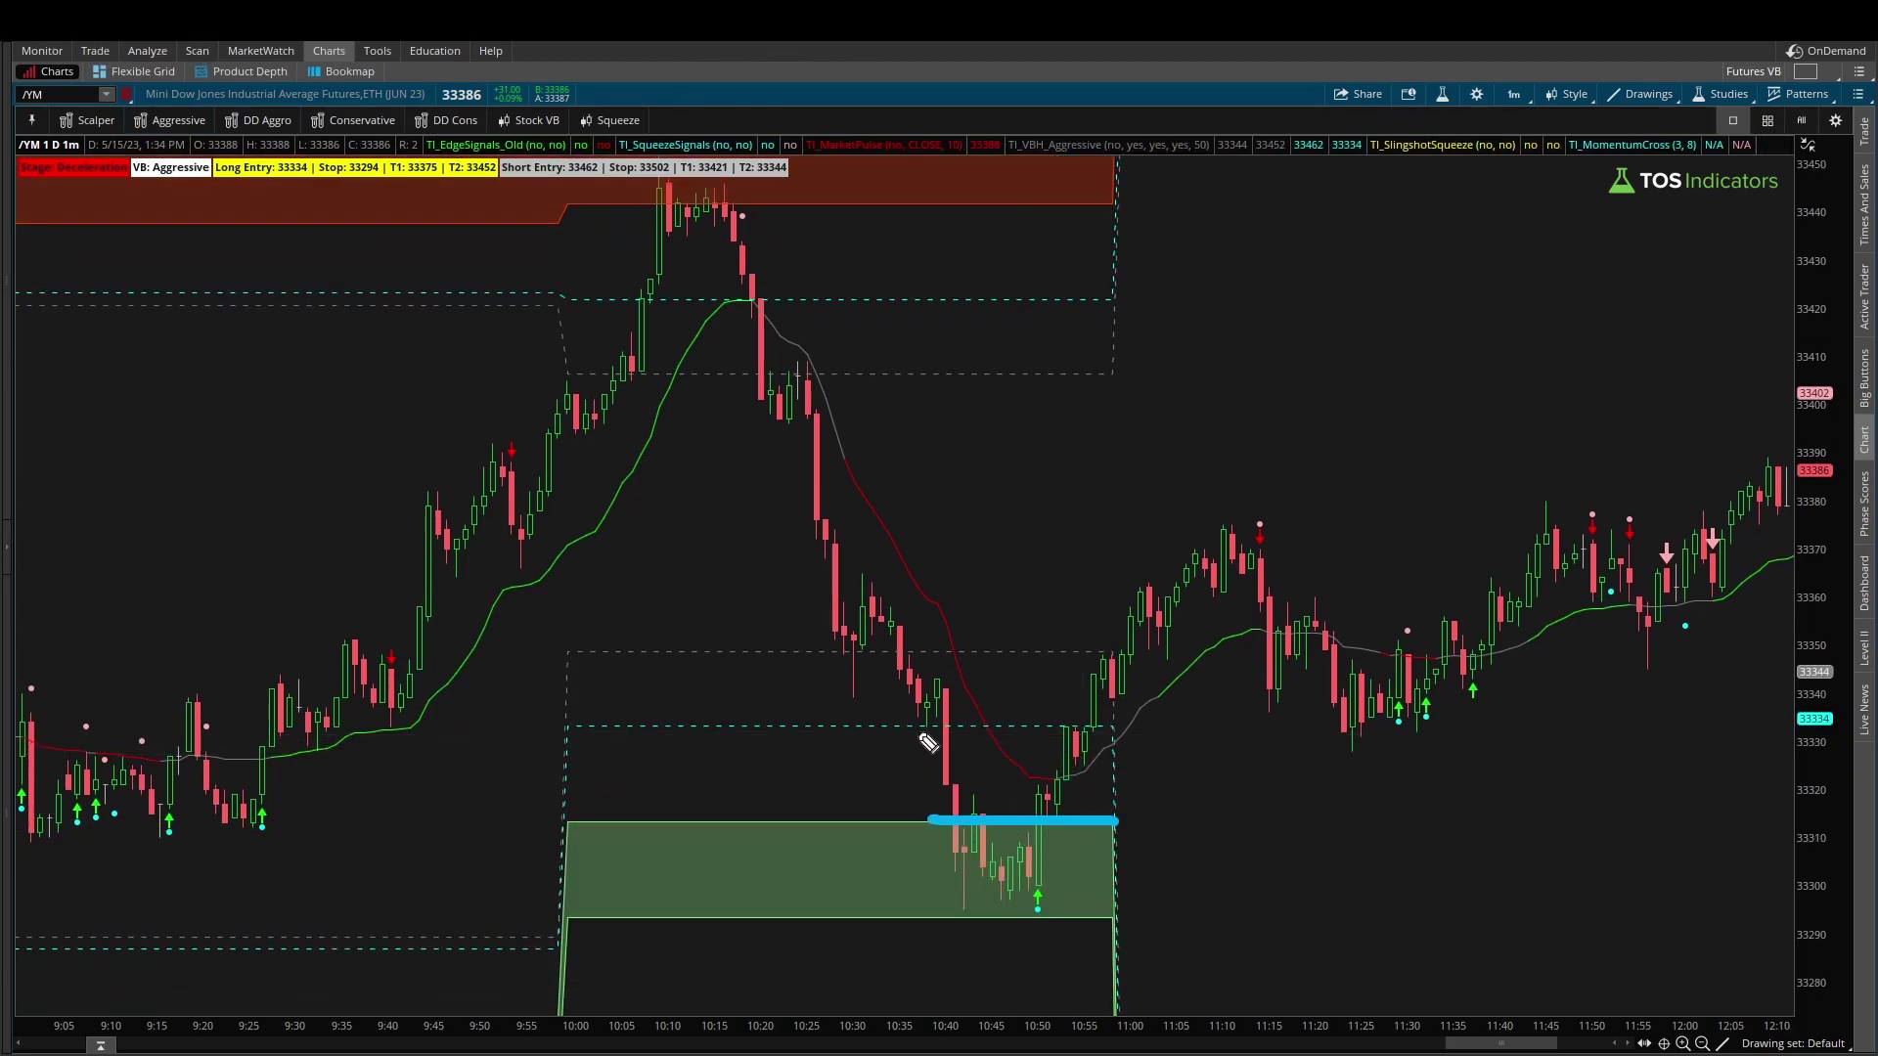
left_click_drag(917, 729, 1170, 730)
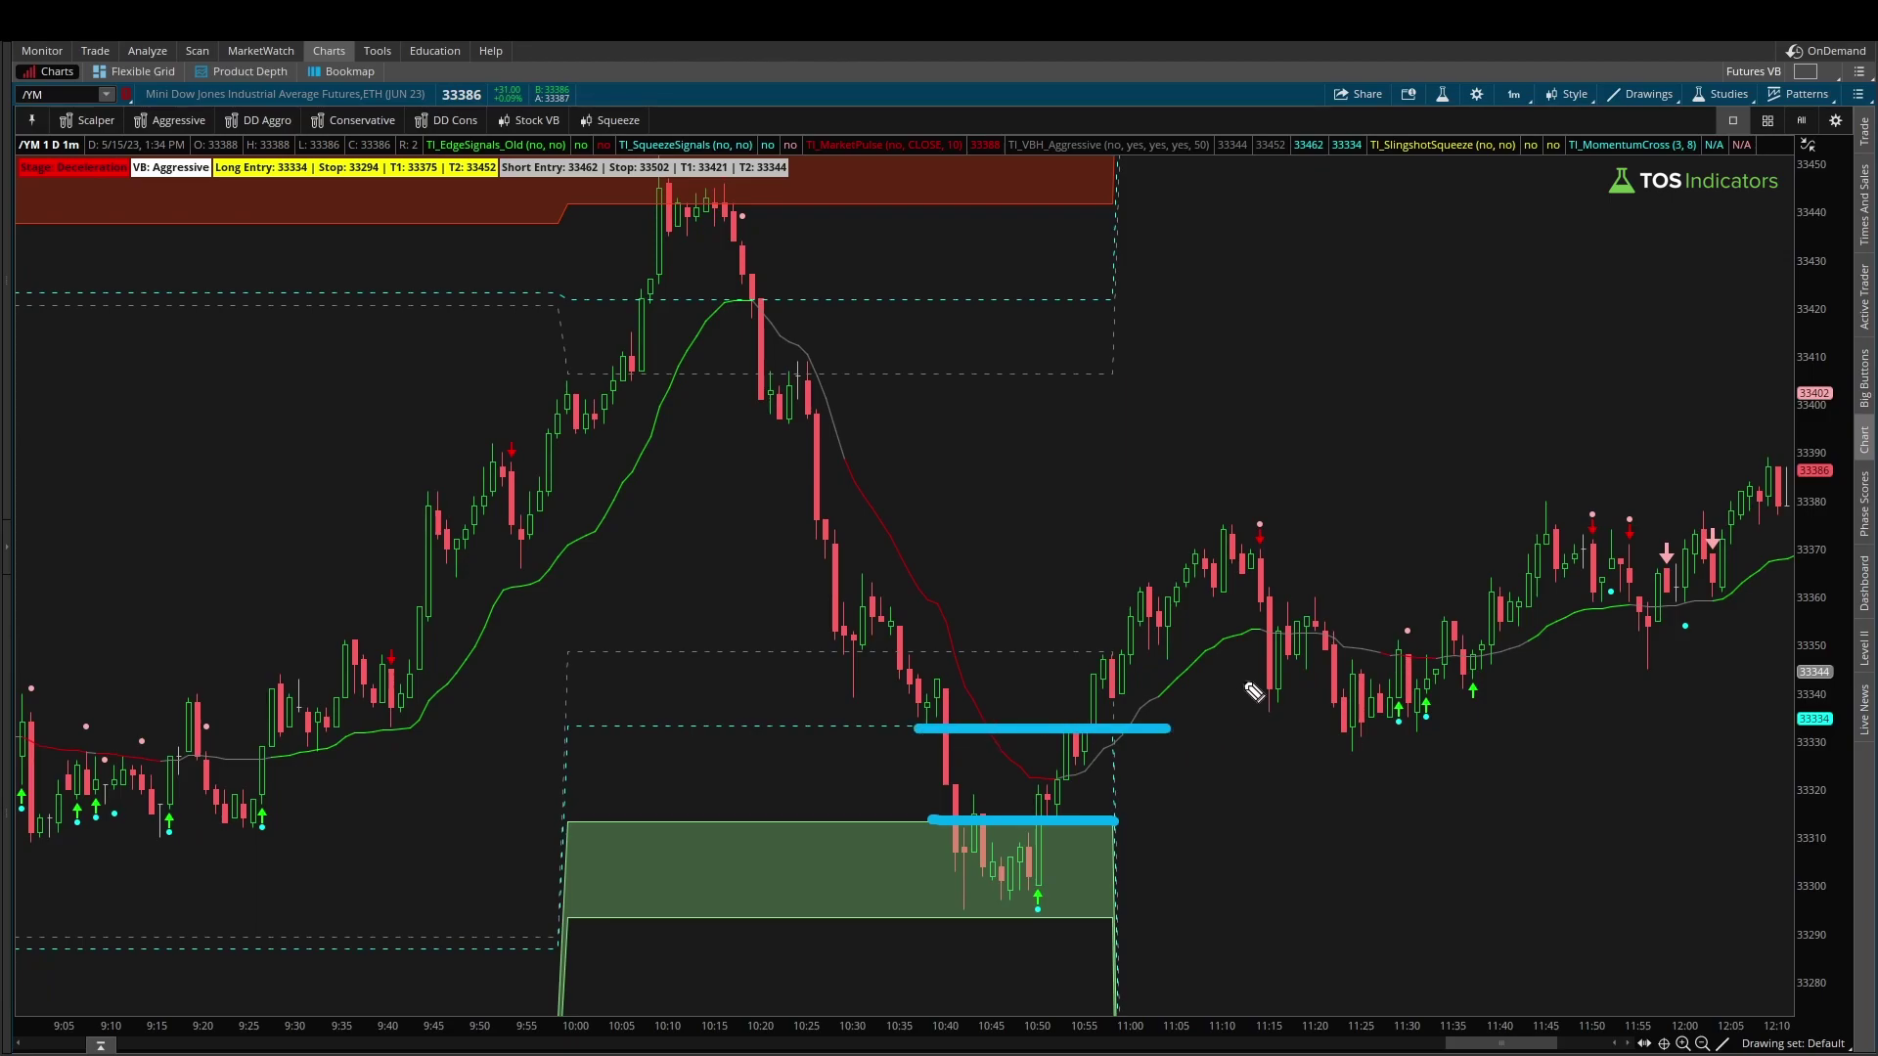
Point an arrow at the entry line, shade the gap below it, handwrite 1/2 with a double underline, and clear the annotations
mouse_move(1249, 679)
left_mouse_down()
mouse_move(1188, 722)
mouse_move(1206, 730)
left_mouse_up()
mouse_move(1052, 808)
left_mouse_down()
mouse_move(1064, 751)
mouse_move(1071, 804)
left_mouse_up()
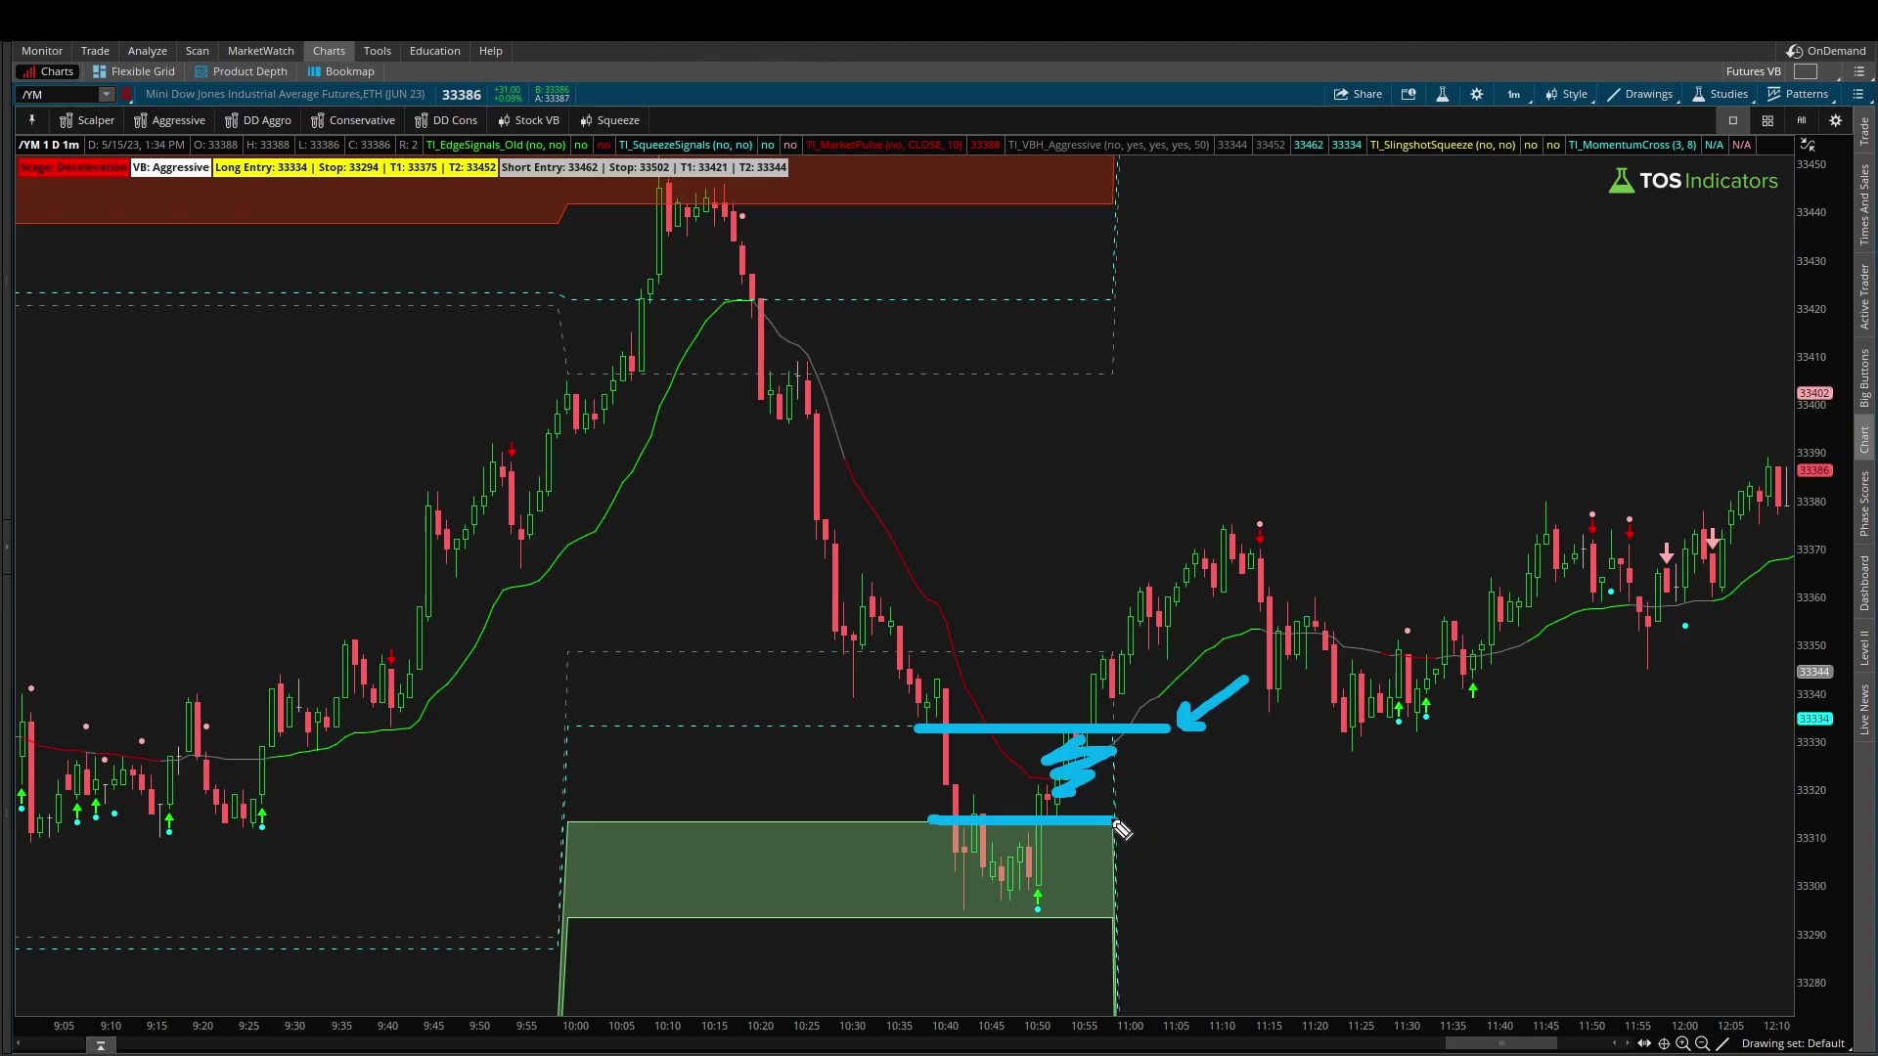
mouse_move(1156, 800)
left_mouse_down()
mouse_move(1172, 867)
mouse_move(1250, 845)
mouse_move(1325, 856)
left_mouse_up()
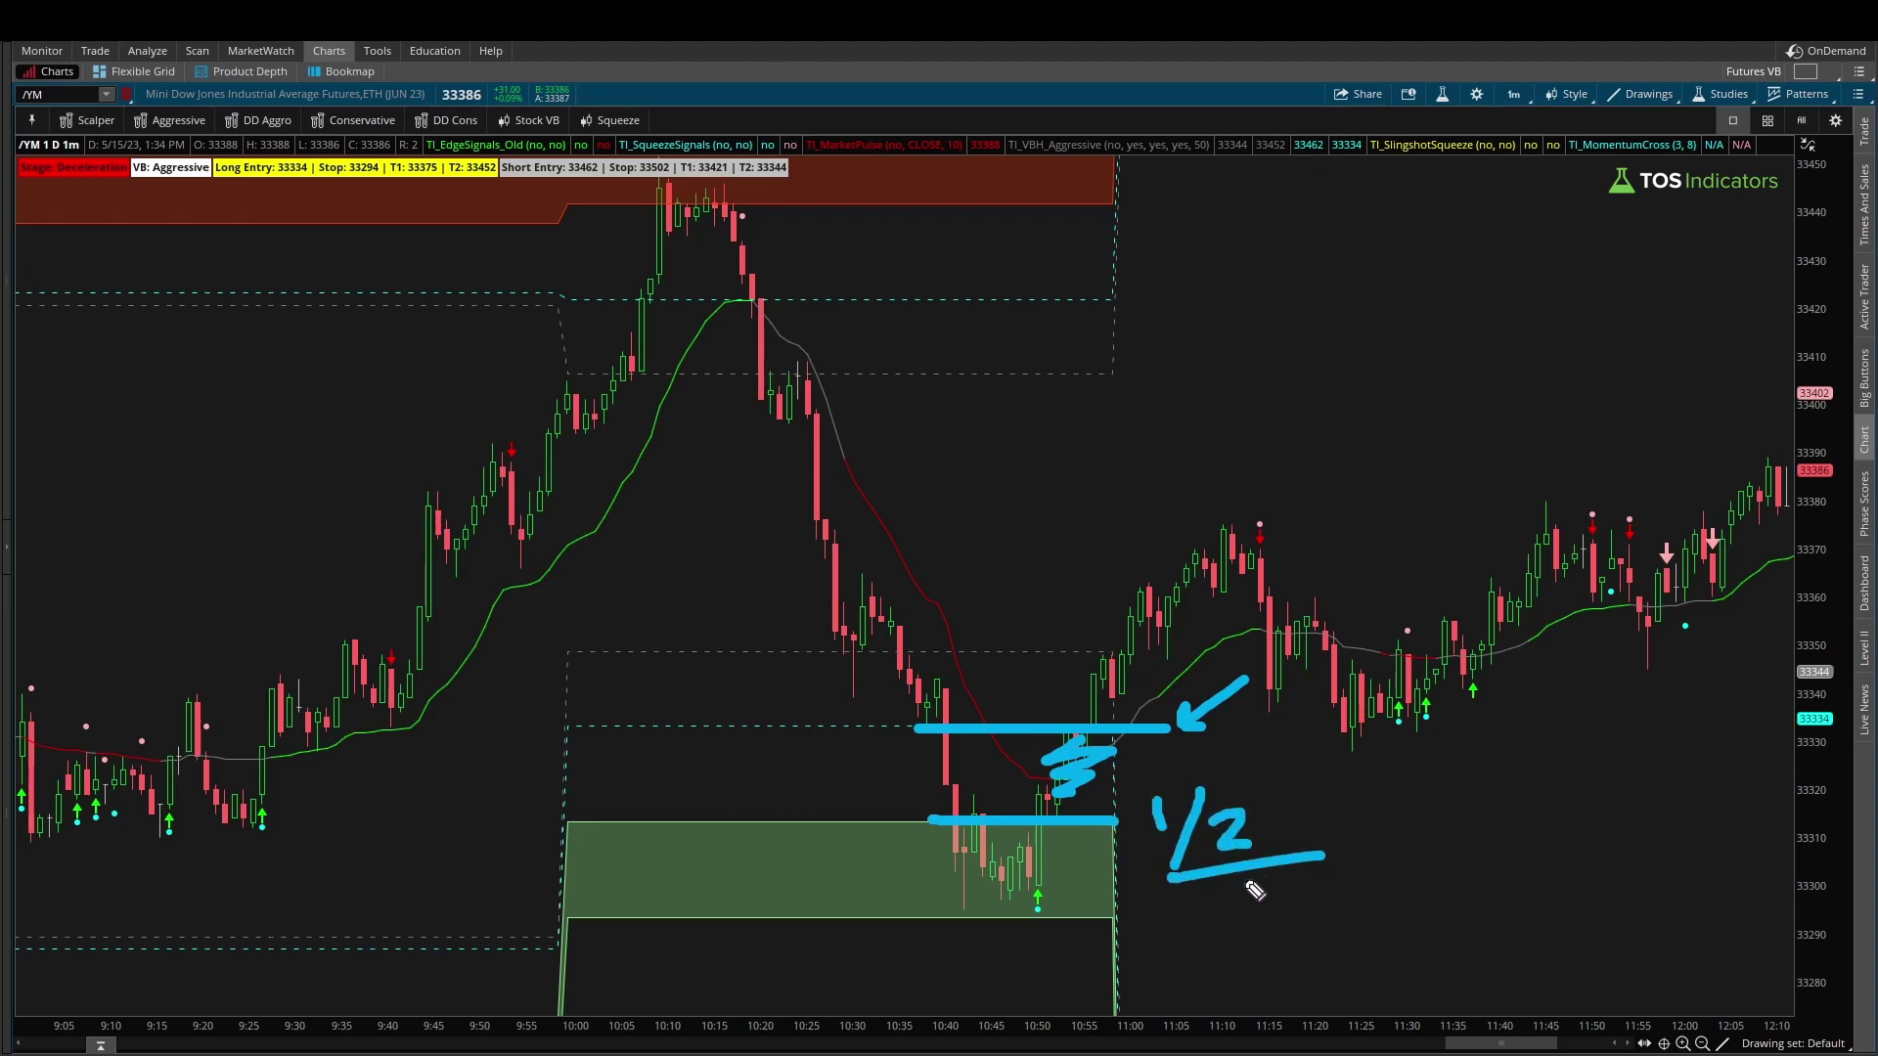
left_click_drag(1179, 896, 1338, 874)
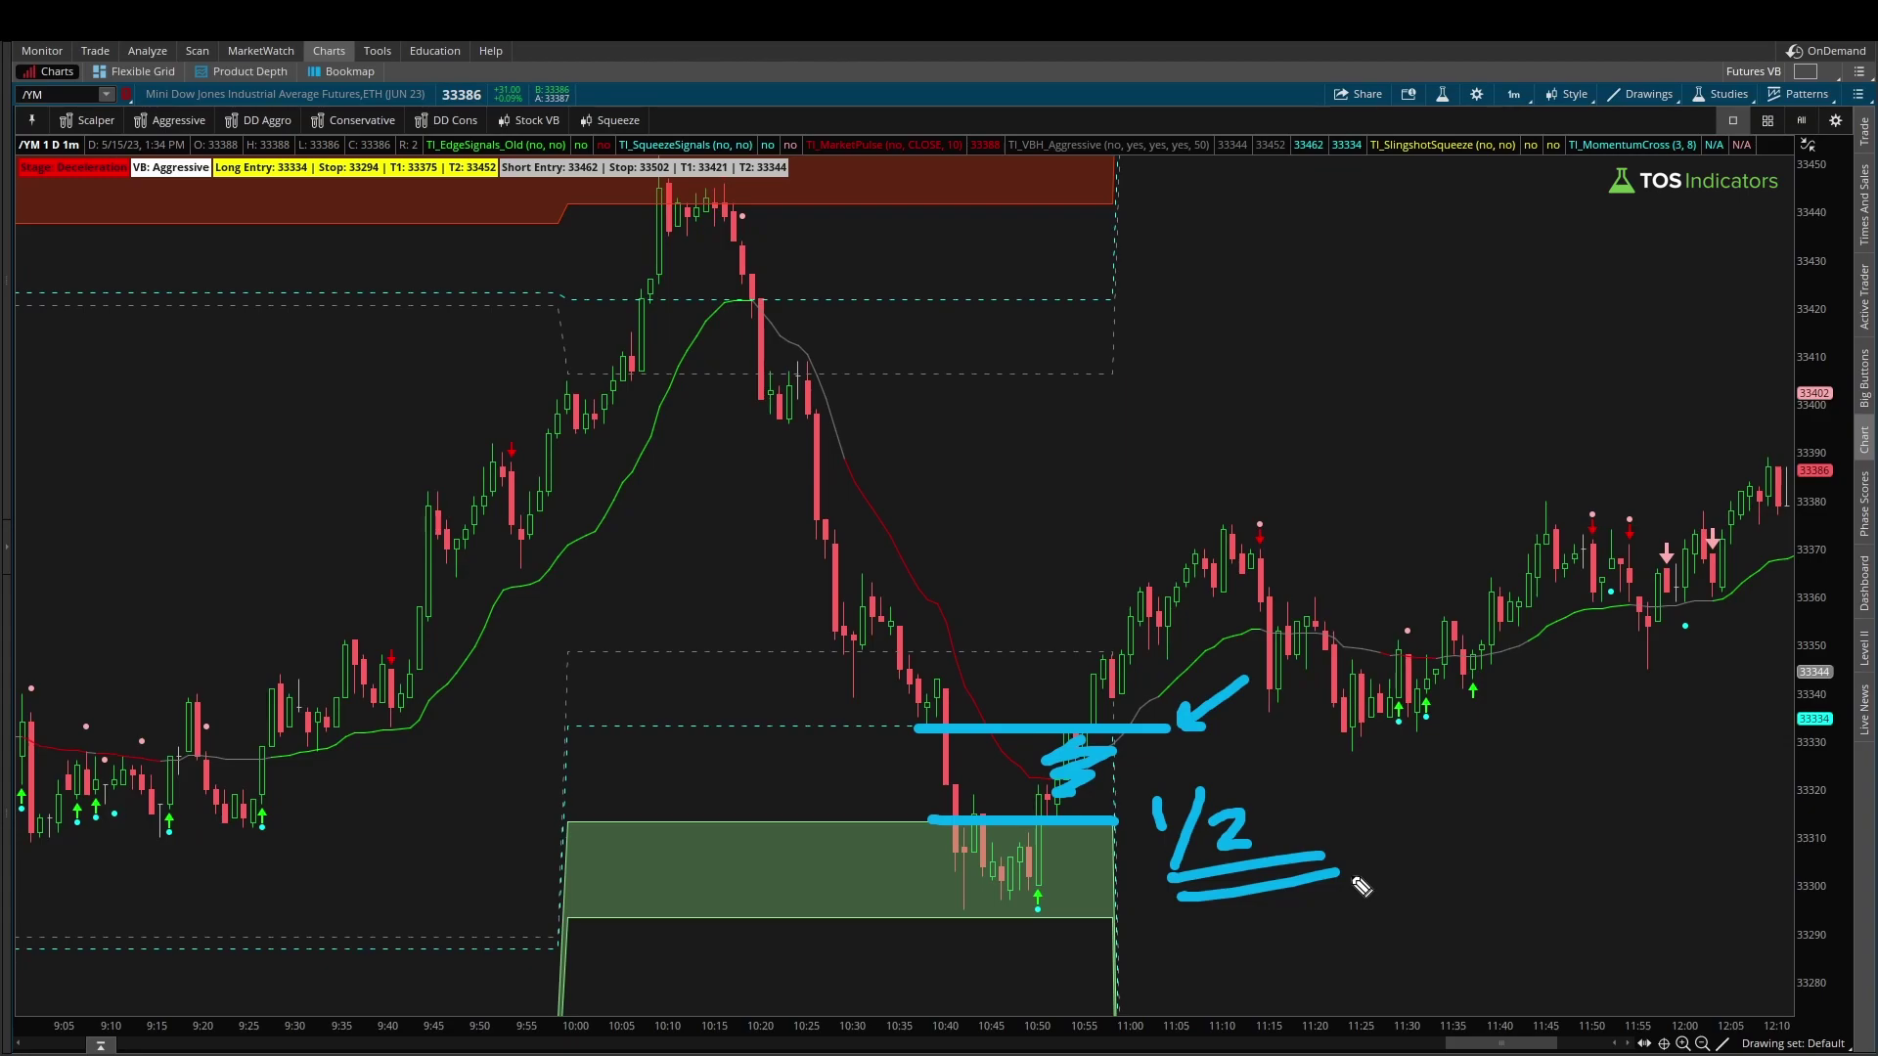
key("Escape")
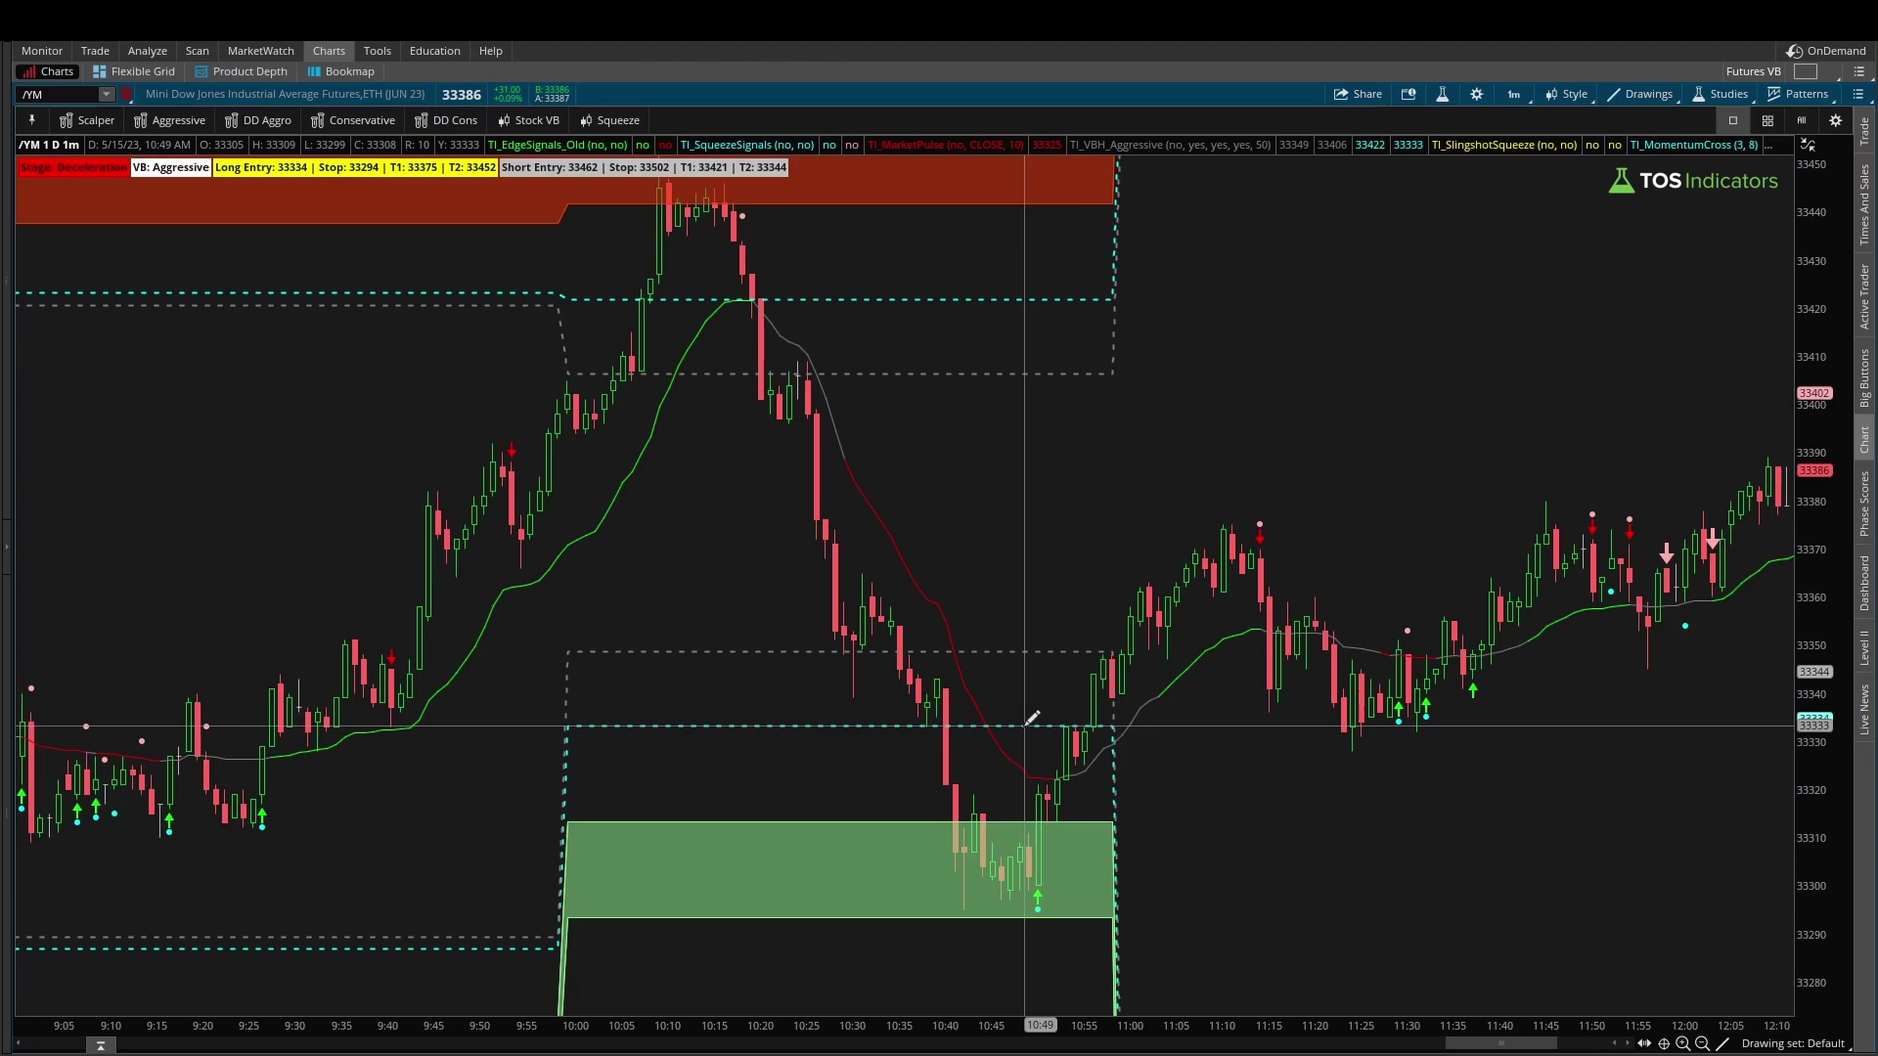
Draw an arrow from the 11:10 peak down to a line at the entry level, handwrite and underline ES, and clear the annotations
mouse_move(1025, 726)
left_mouse_down()
mouse_move(968, 885)
mouse_move(988, 919)
mouse_move(1224, 516)
mouse_move(1291, 479)
mouse_move(1216, 721)
mouse_move(1460, 726)
left_mouse_up()
mouse_move(1233, 536)
left_mouse_down()
mouse_move(1355, 706)
mouse_move(1374, 696)
left_mouse_up()
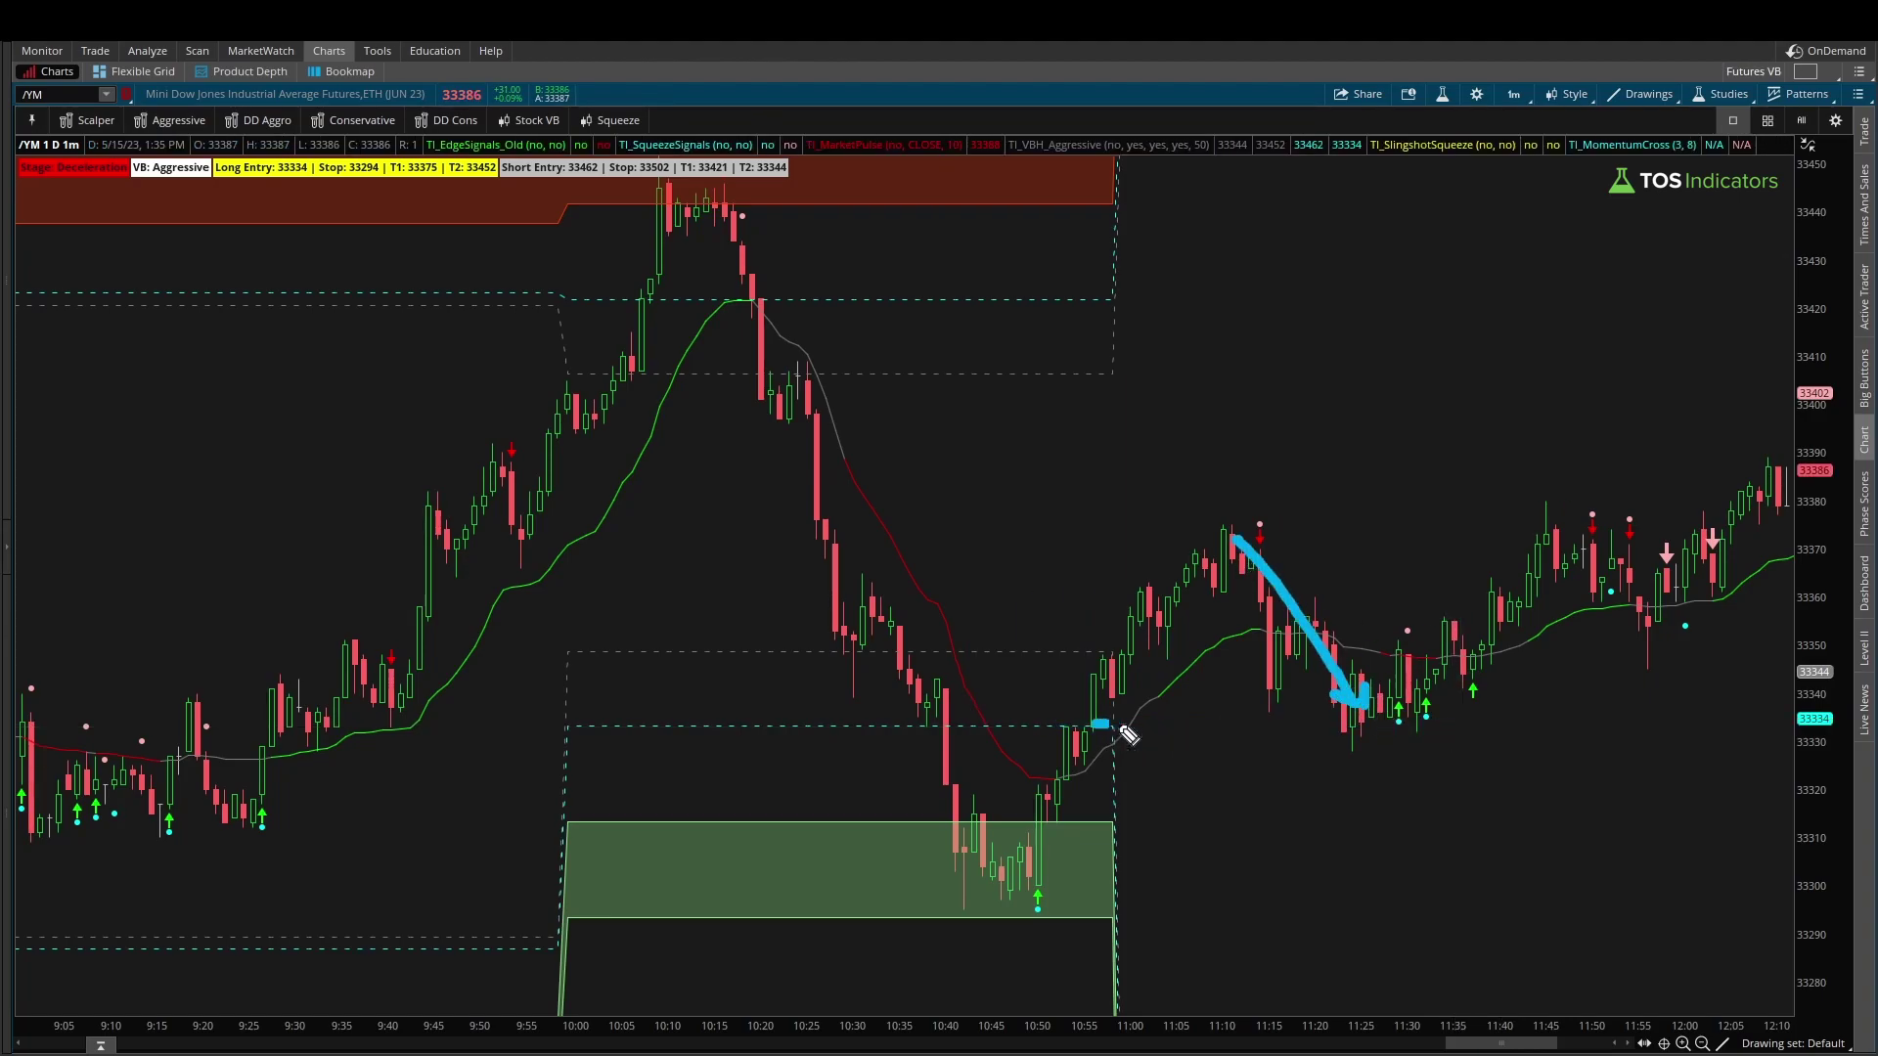
left_click_drag(1093, 725, 1400, 725)
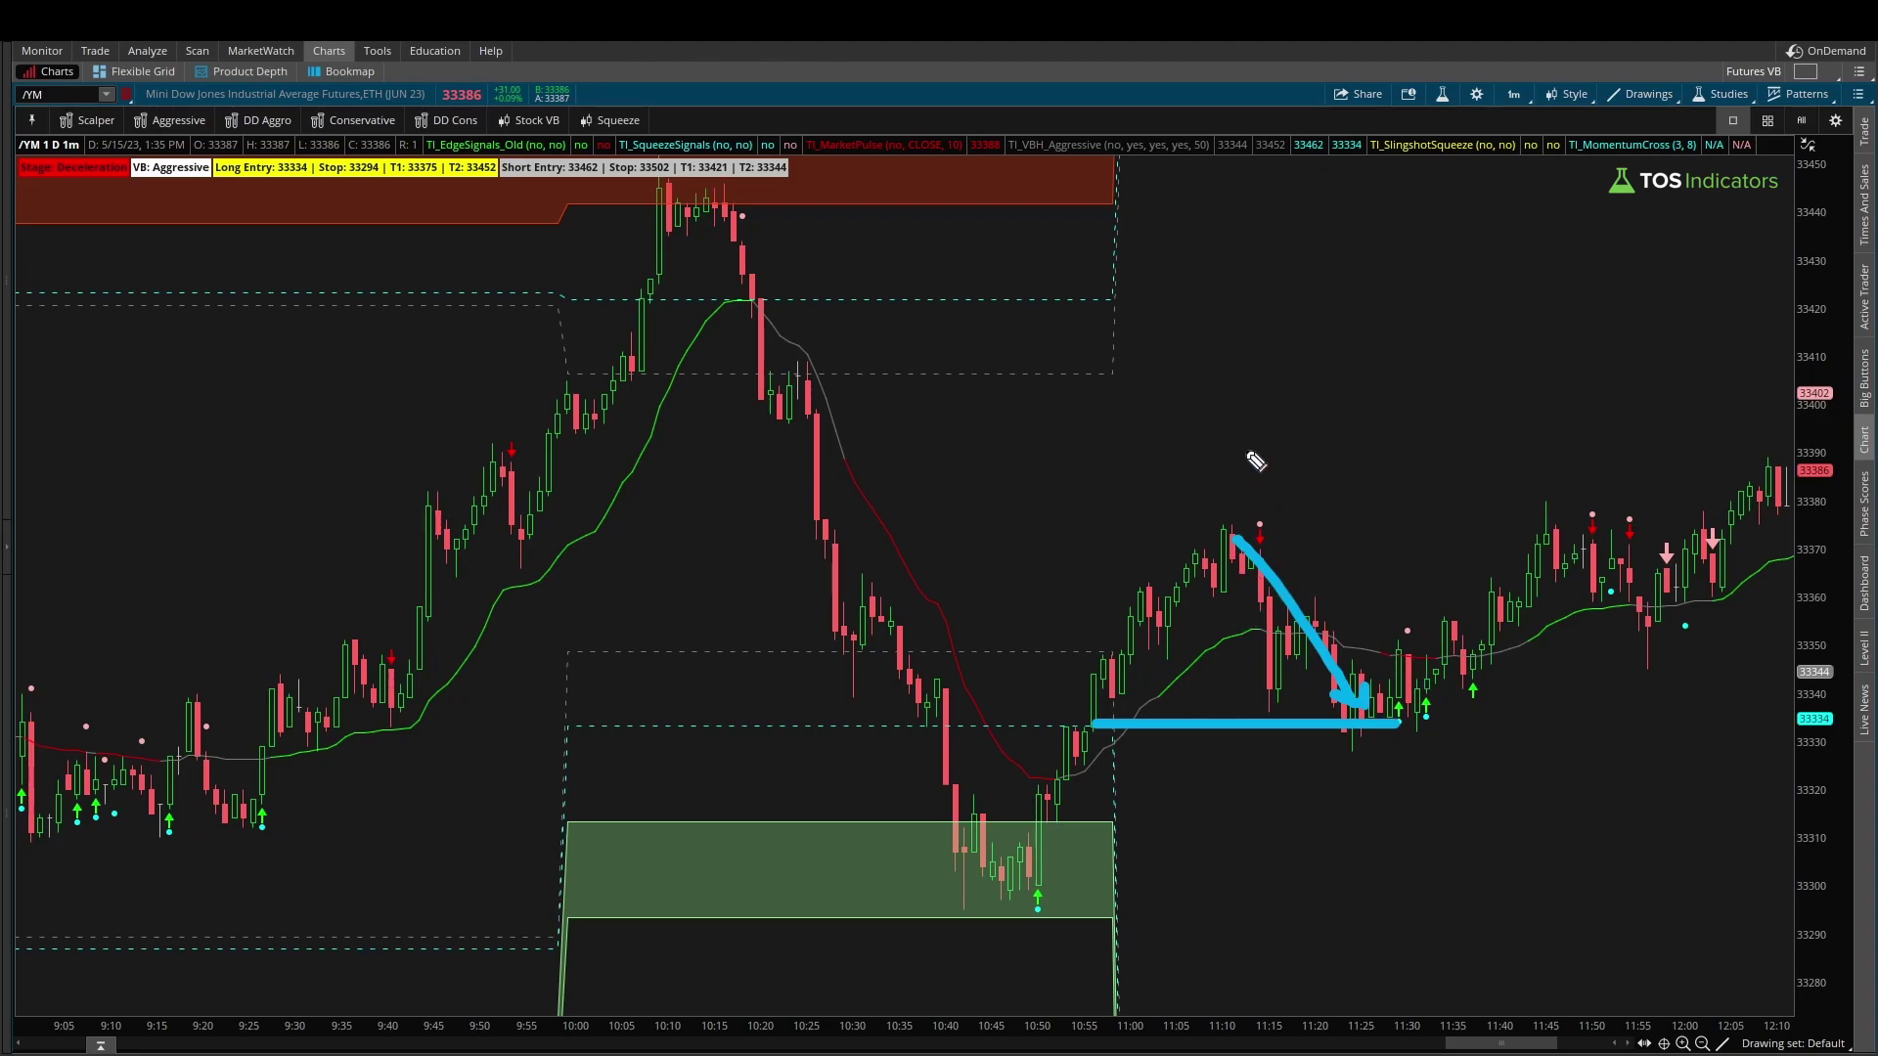
mouse_move(1272, 443)
left_mouse_down()
mouse_move(1244, 462)
mouse_move(1277, 486)
mouse_move(1365, 488)
left_mouse_up()
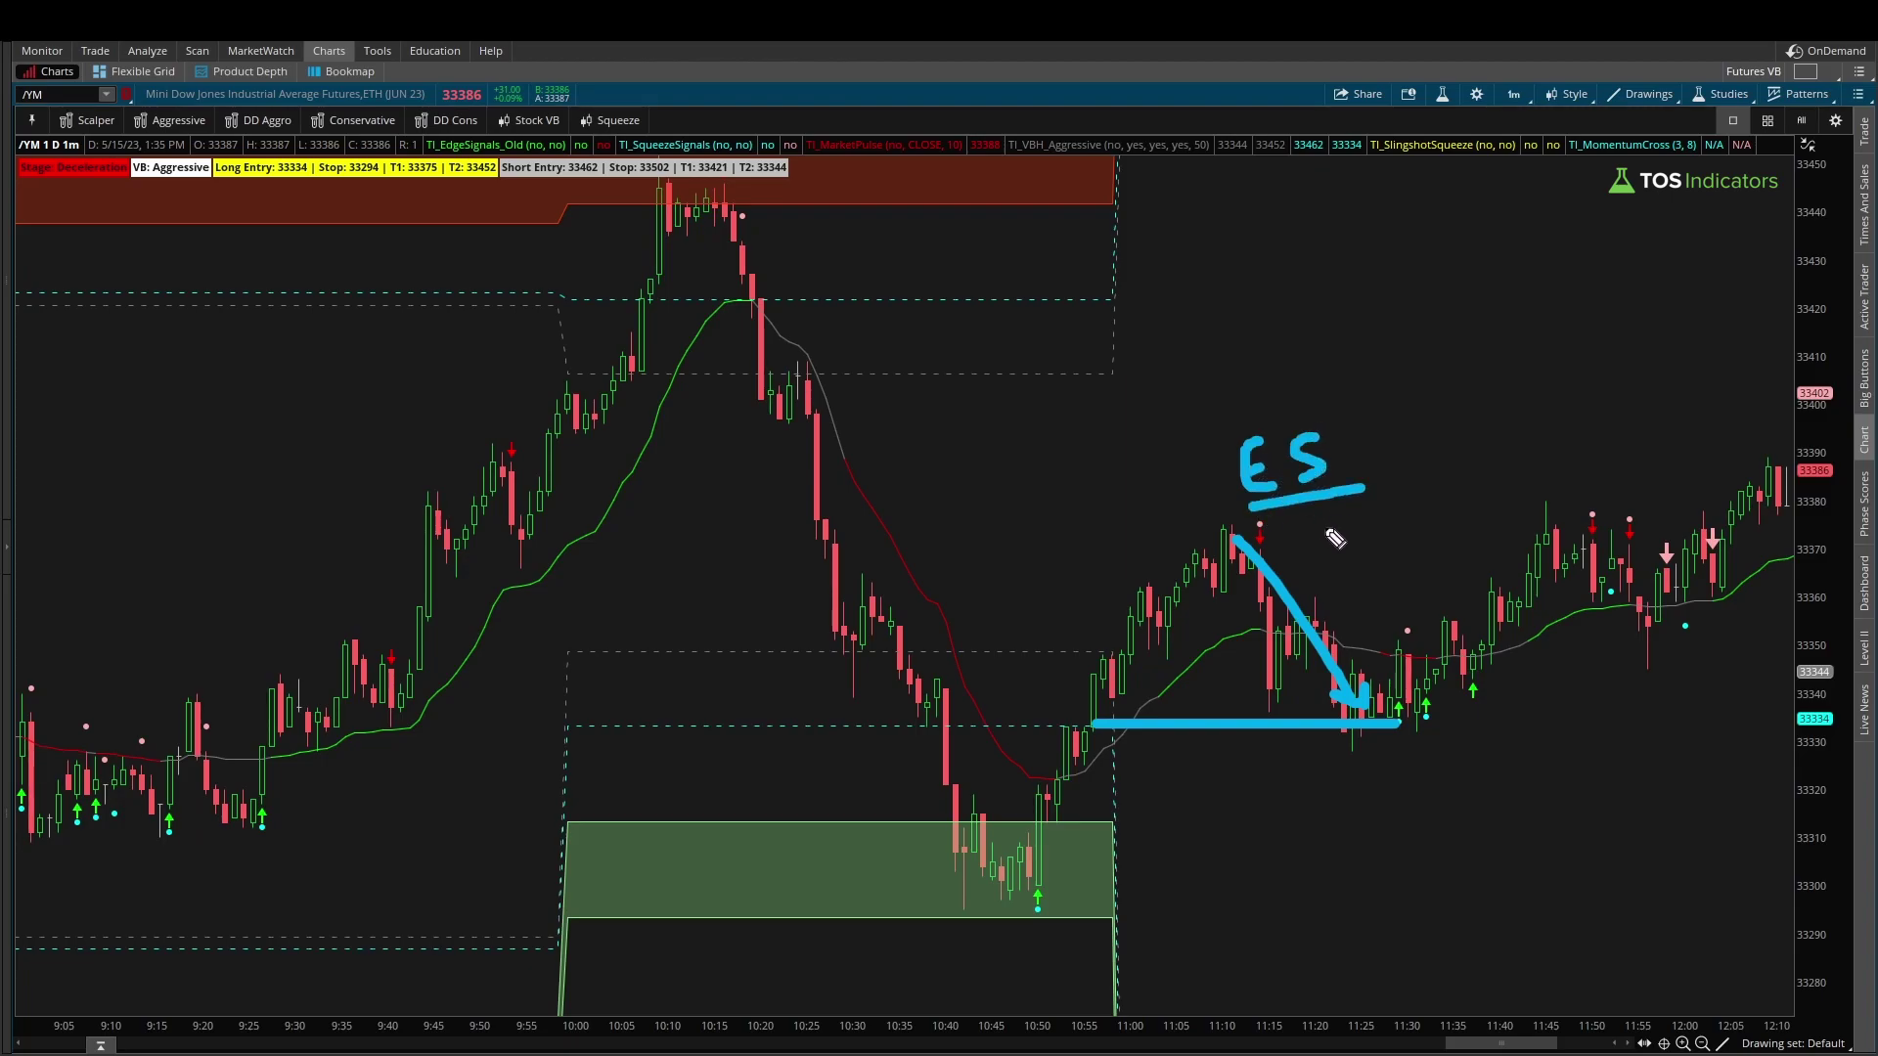
key("Escape")
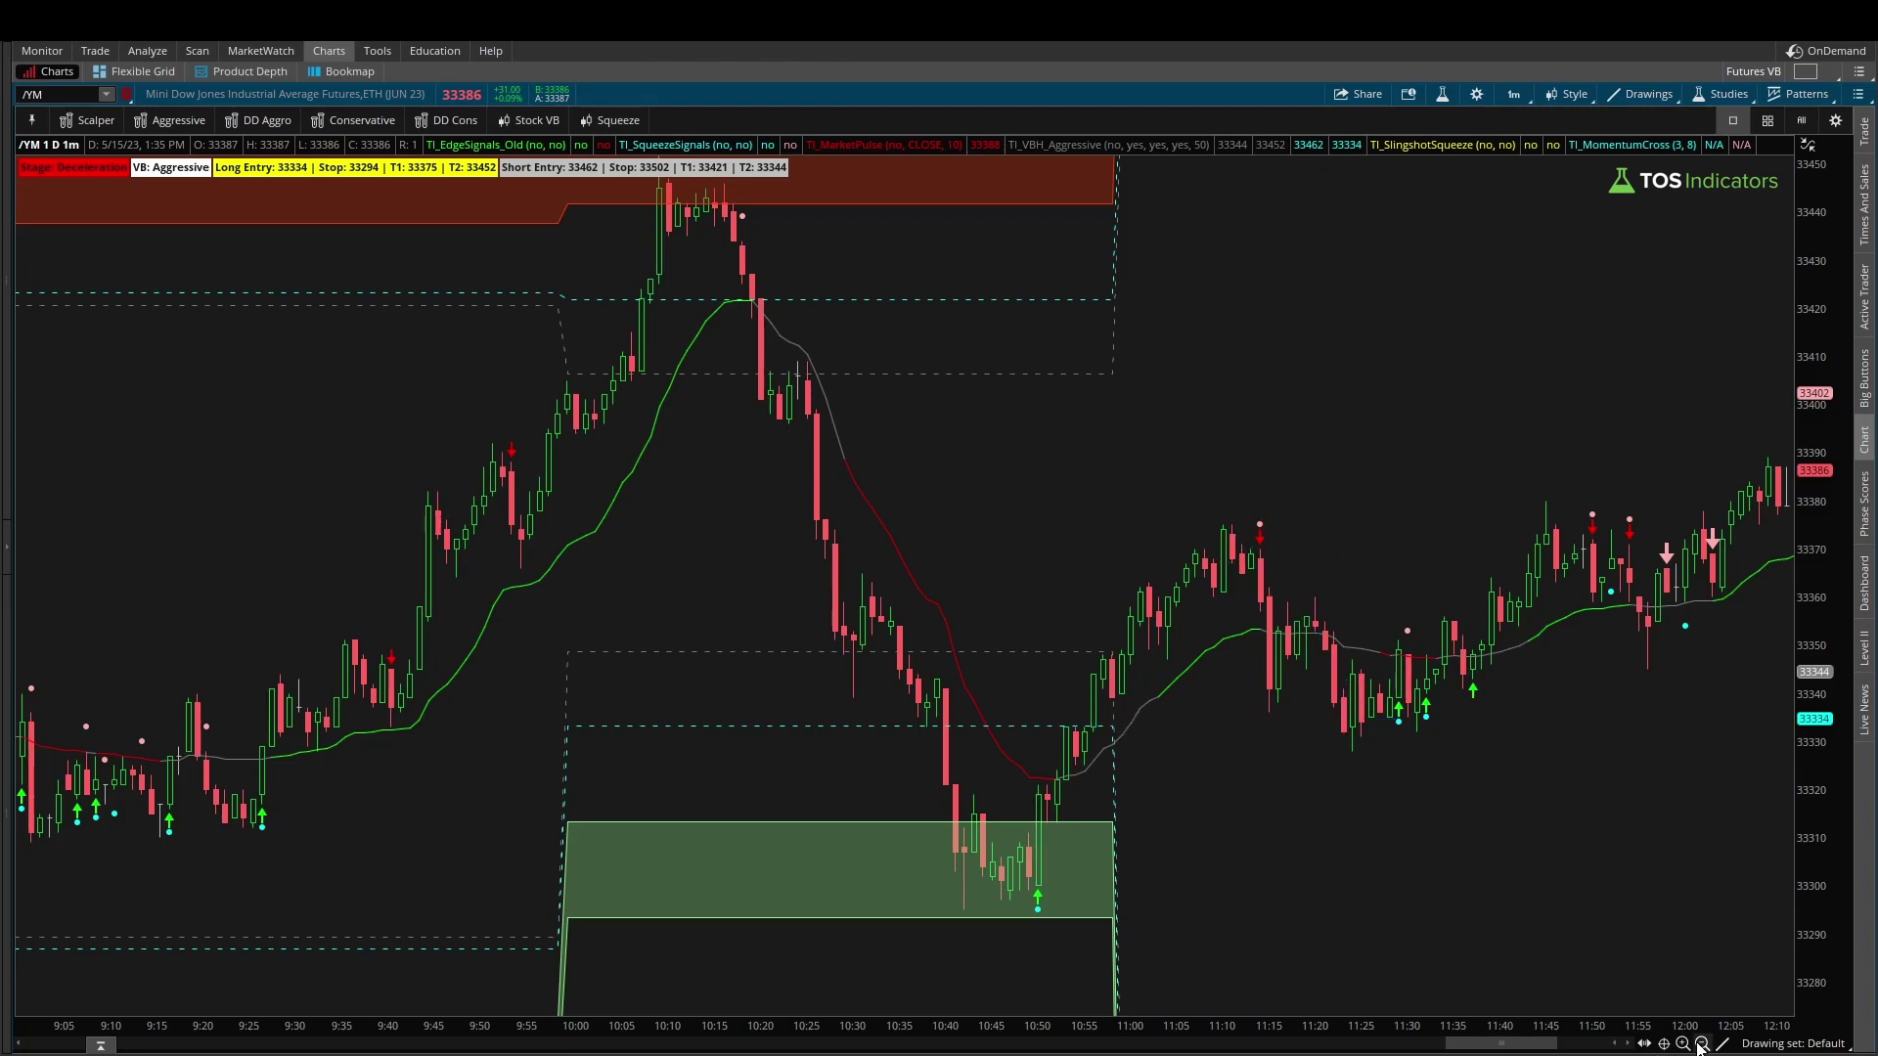
Load the /NQ futures chart and apply the Scalper Volatility Box style
left_click(1702, 1043)
left_click(1703, 1043)
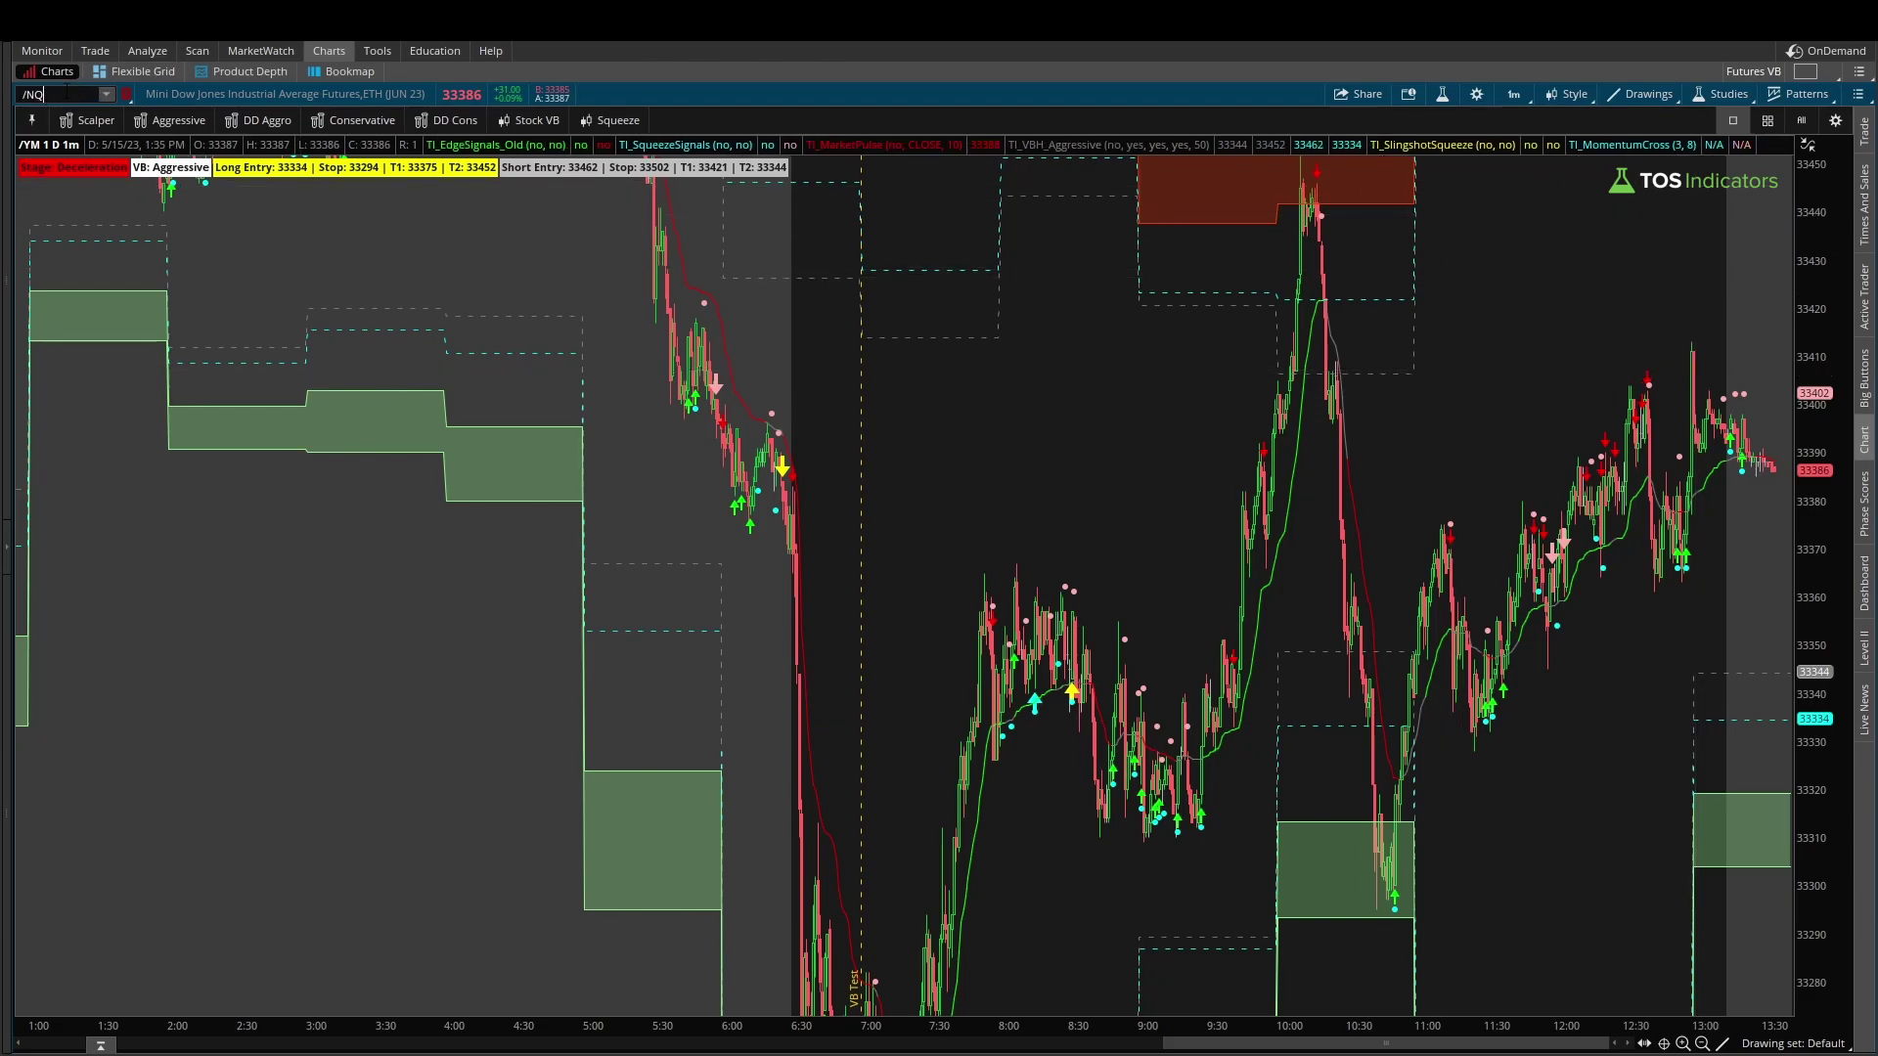
key("Return")
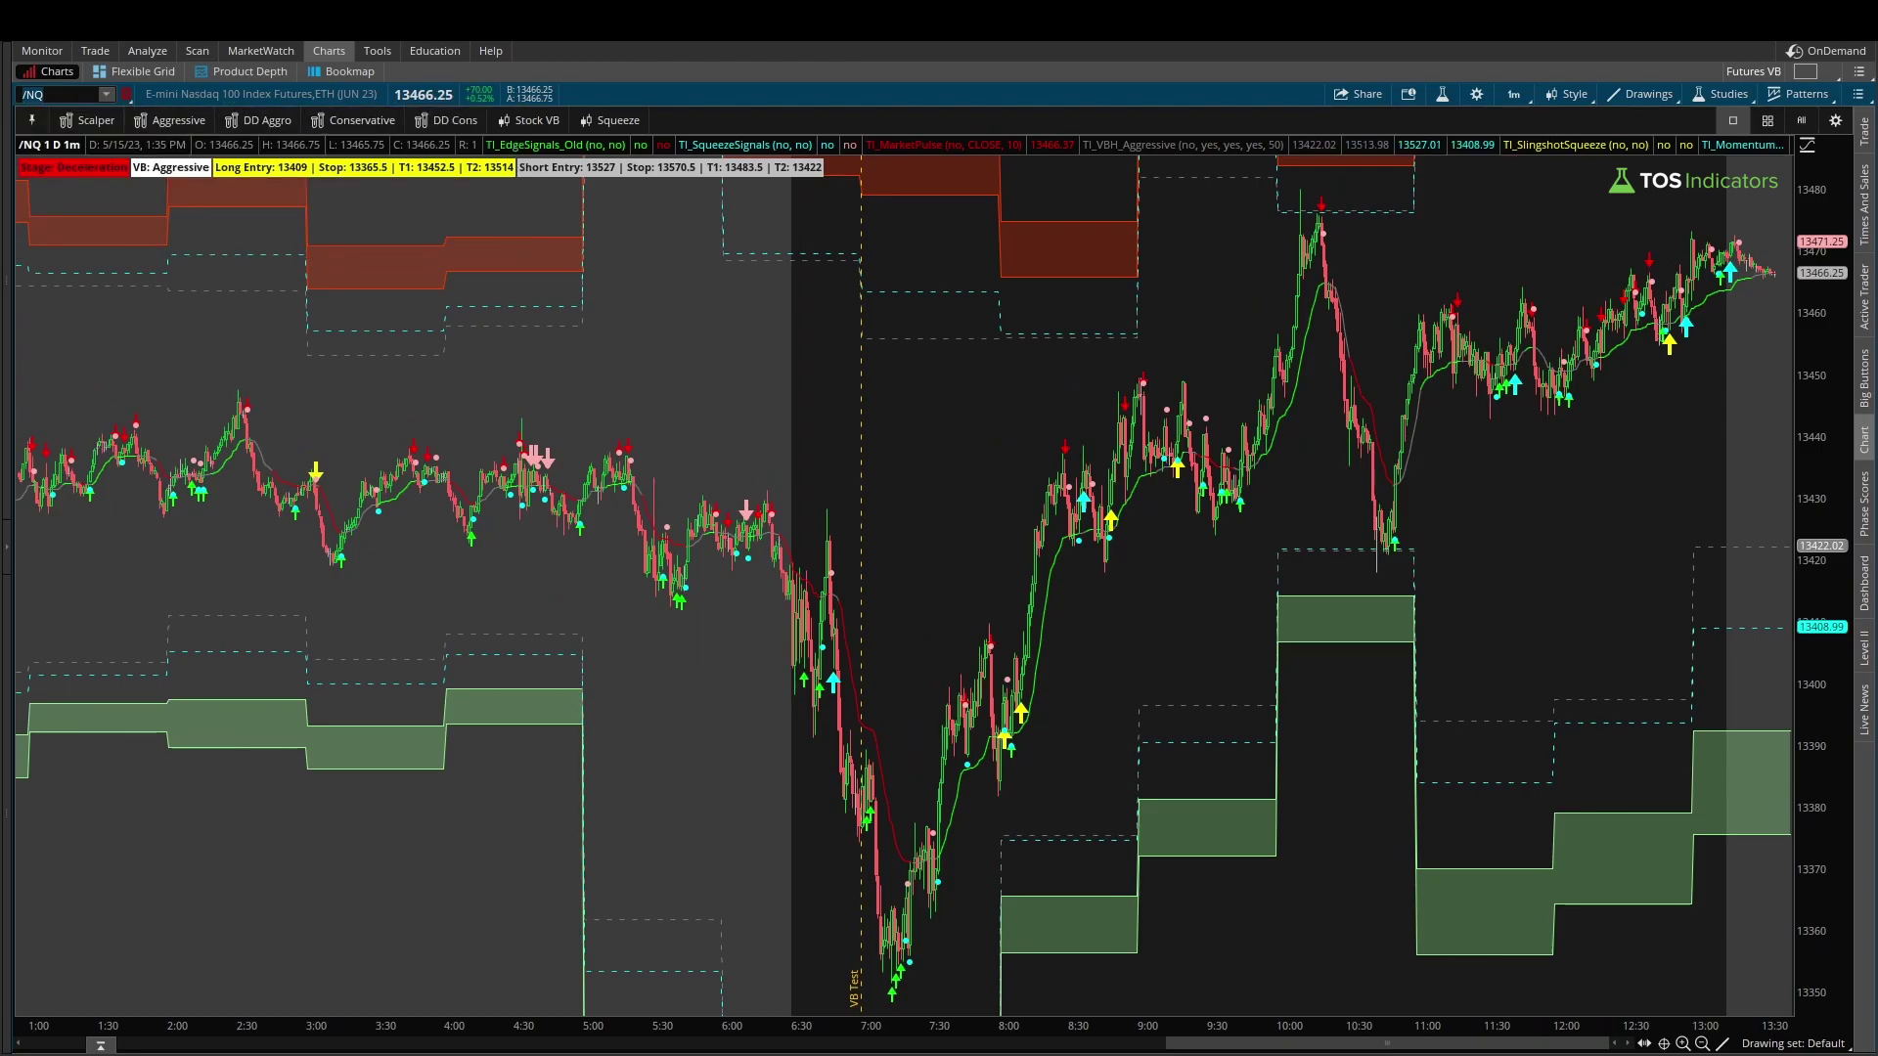
left_click(90, 119)
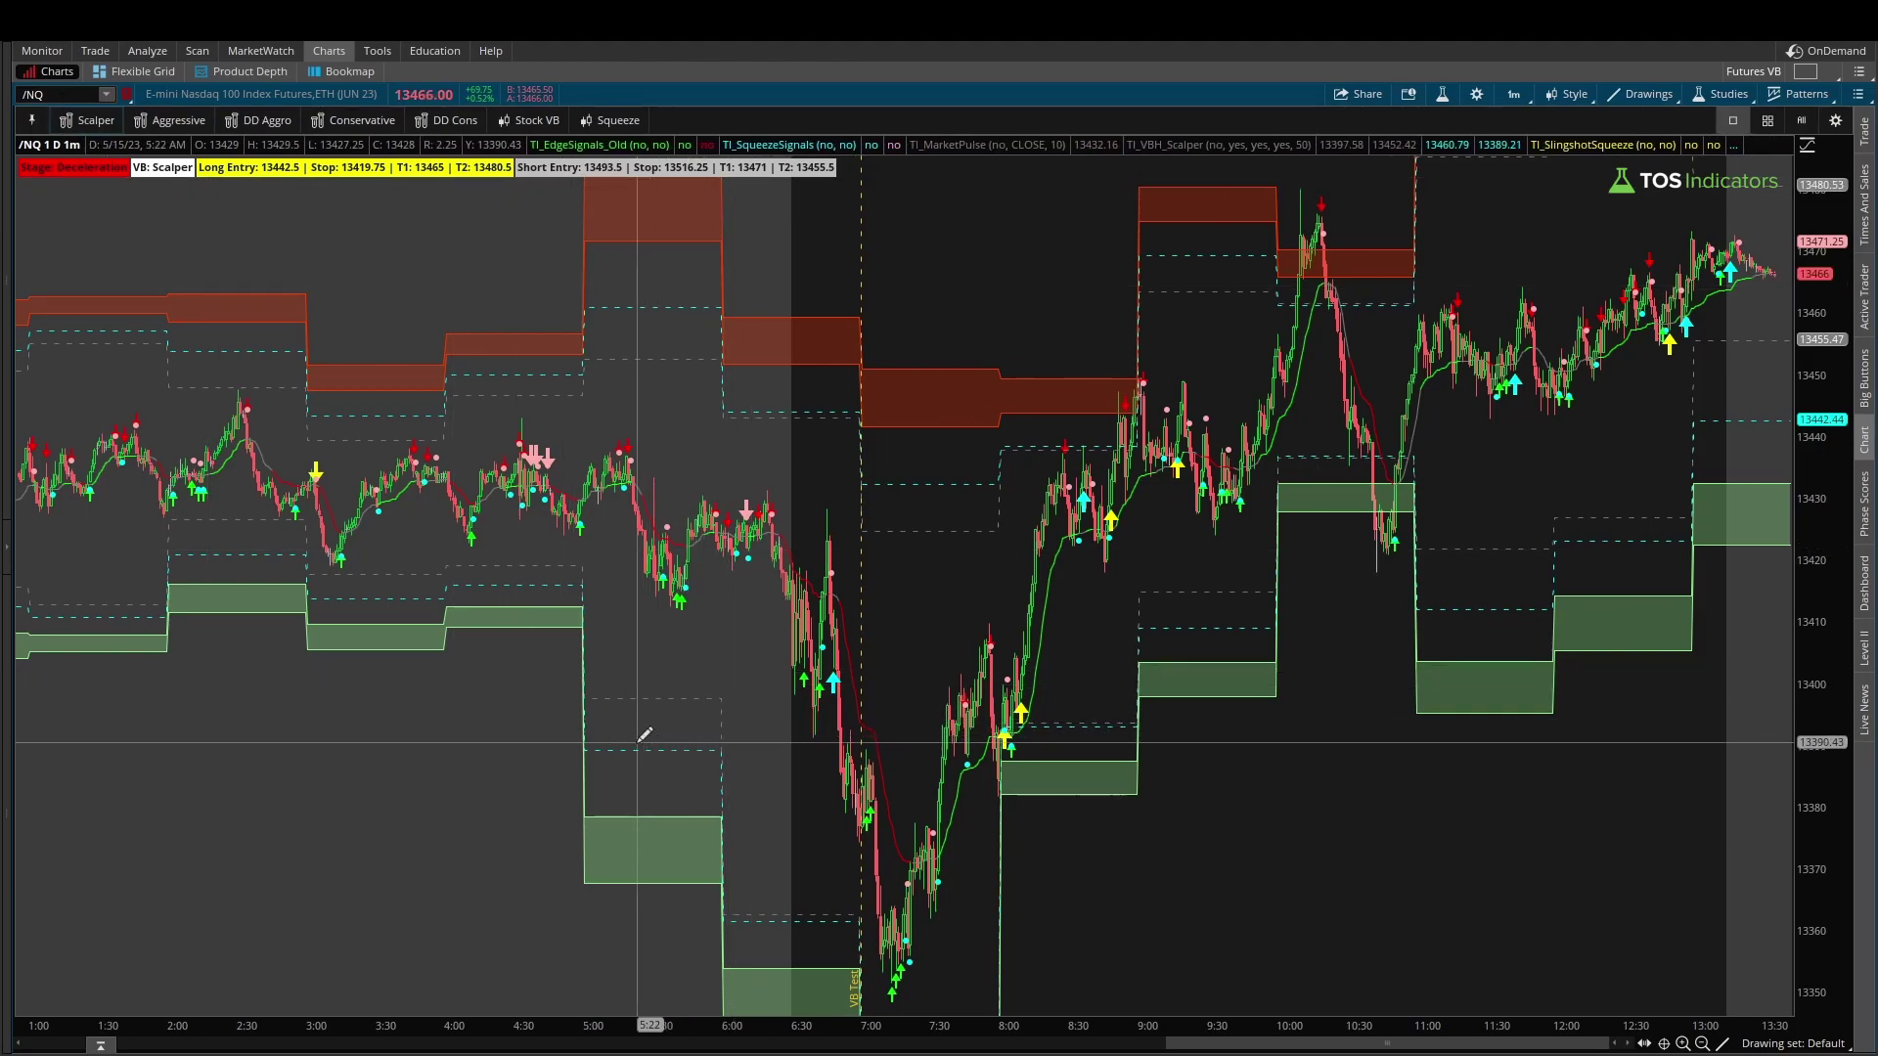
Draw an arrow from the 8:35 touch of the upper dashed blue level down to the 8:45 low, then clear it
scroll(705, 742, "up", 5)
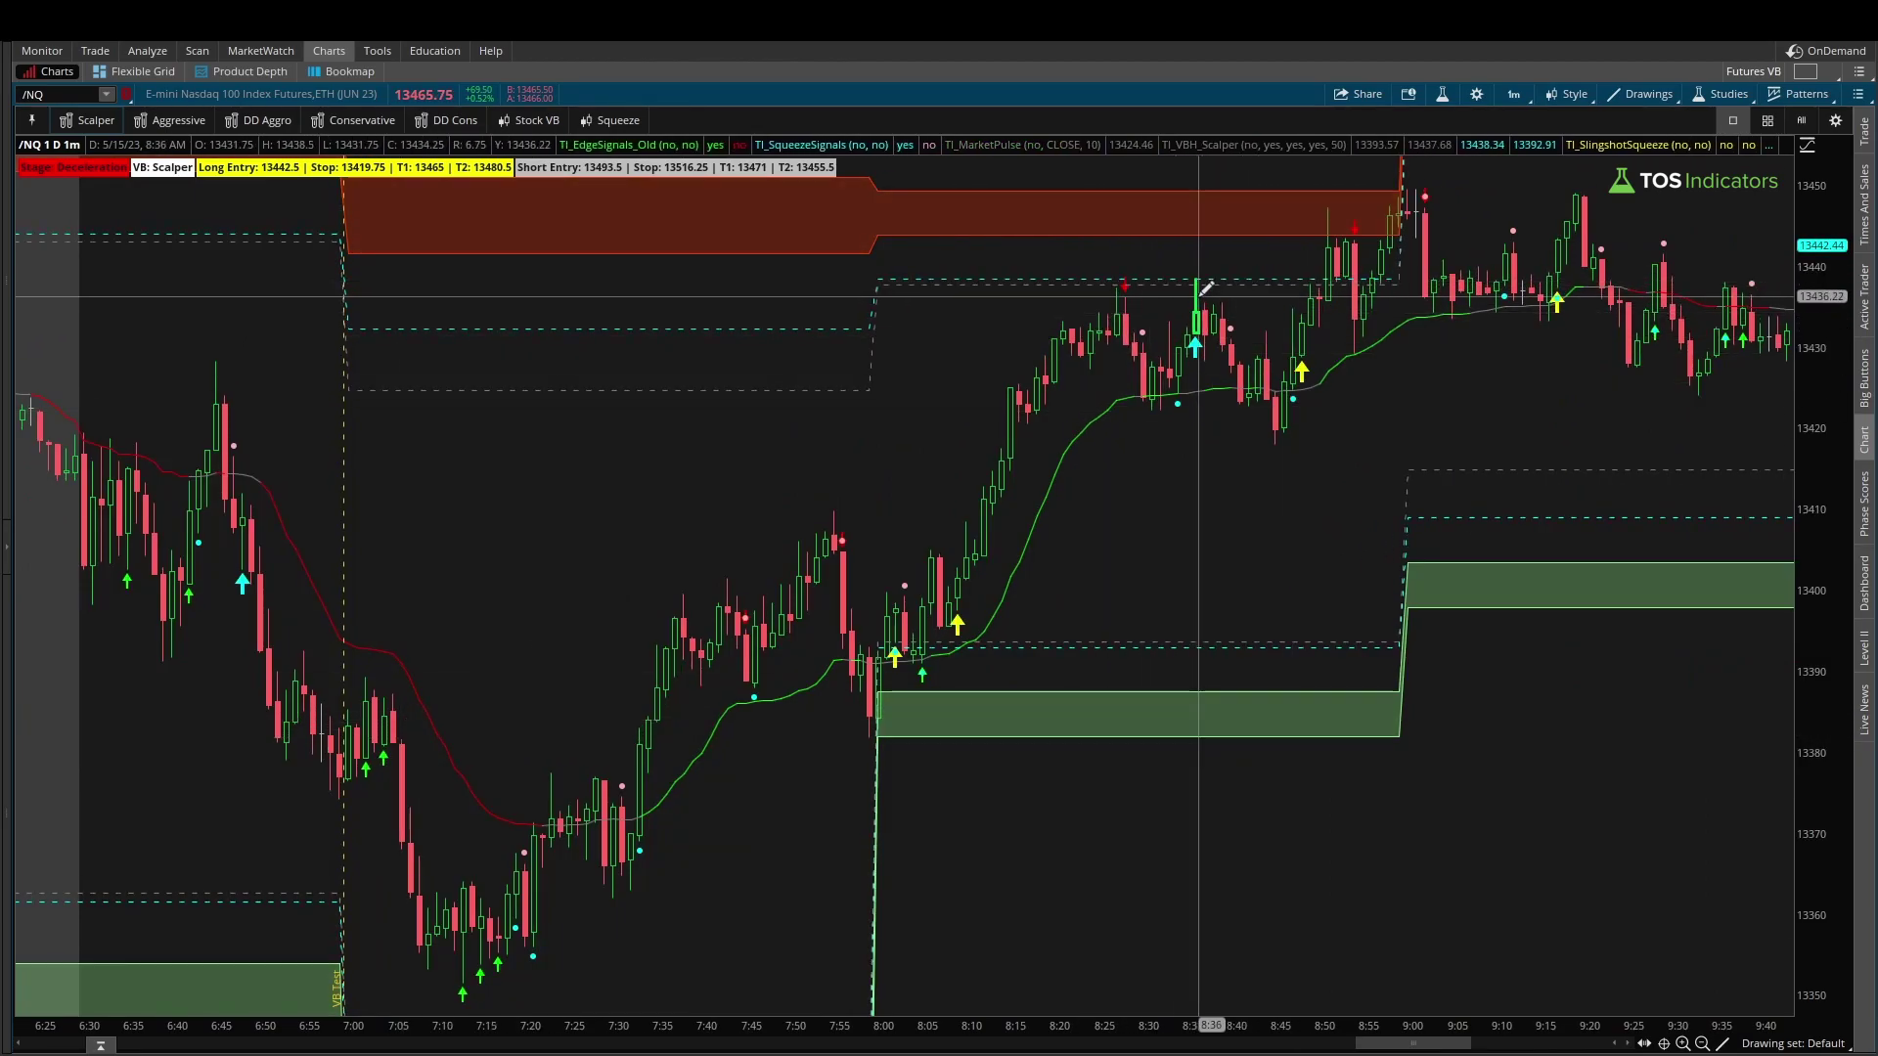
mouse_move(1188, 284)
left_mouse_down()
mouse_move(1272, 417)
mouse_move(1250, 418)
mouse_move(1280, 394)
left_mouse_up()
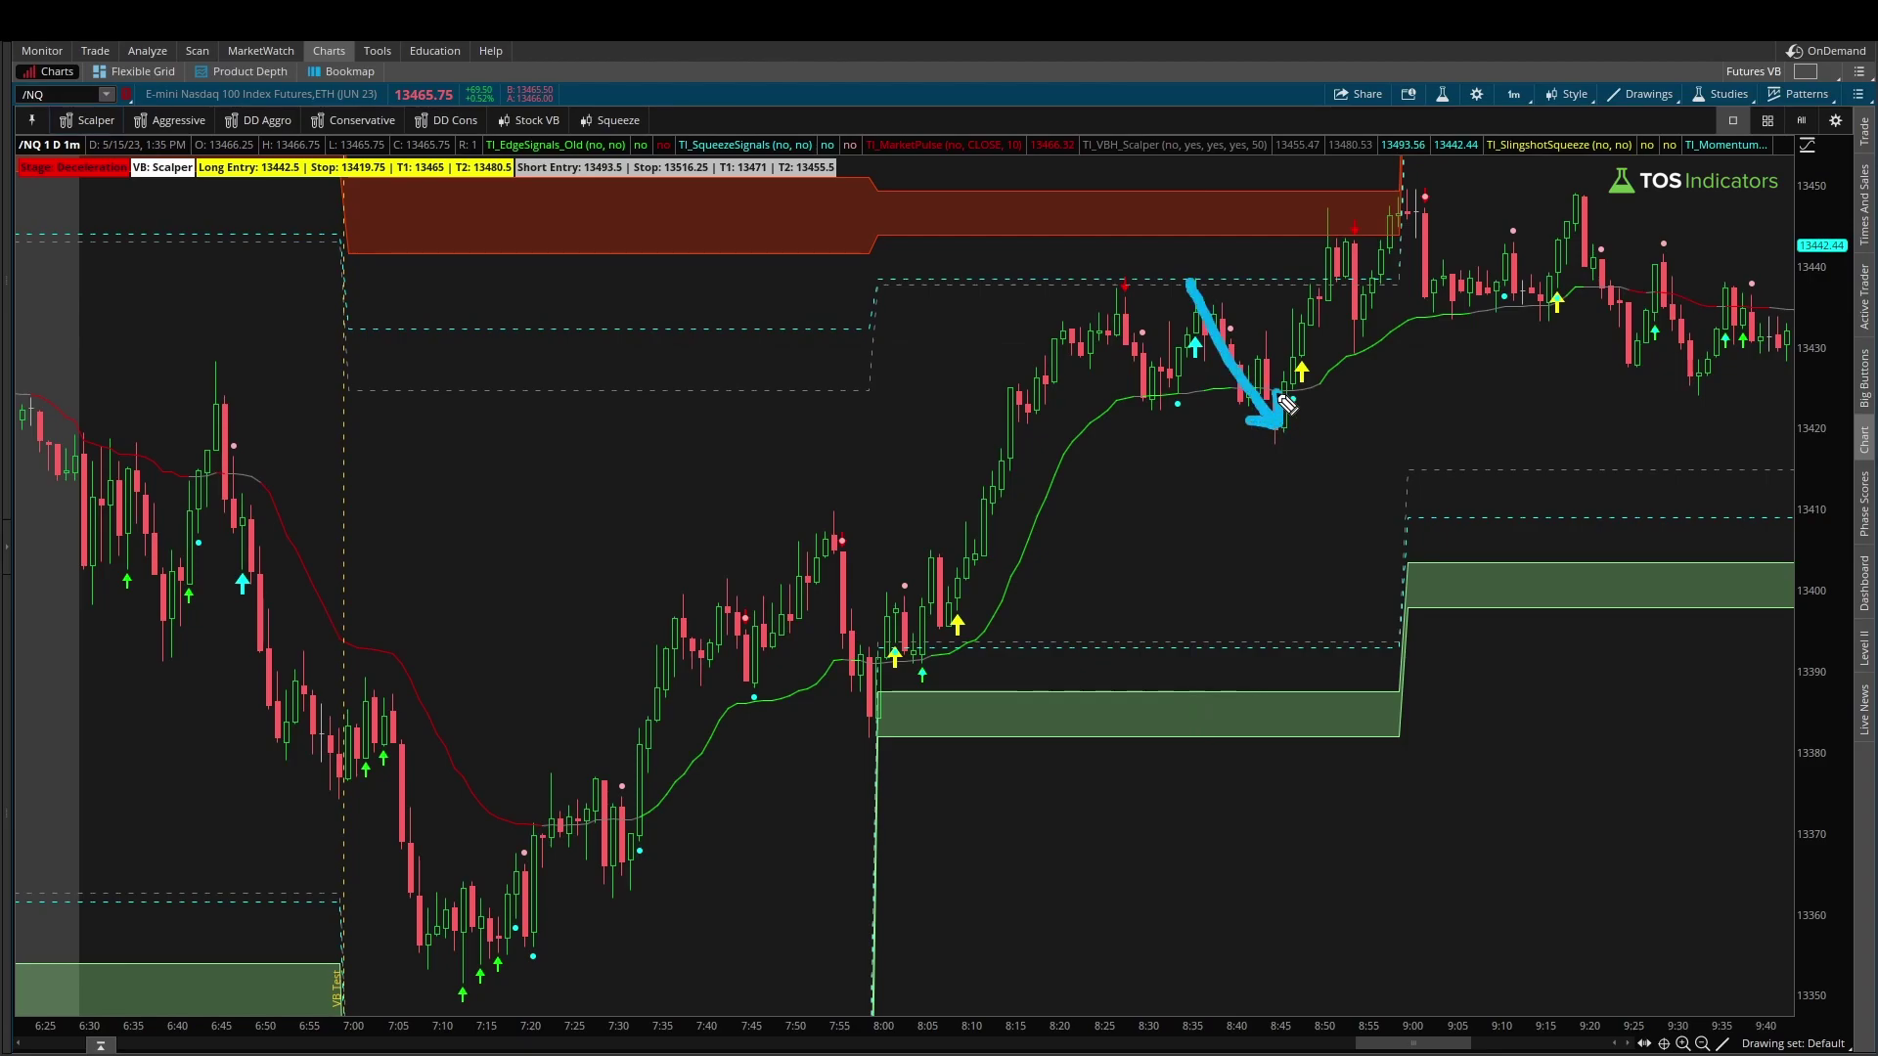
key("Escape")
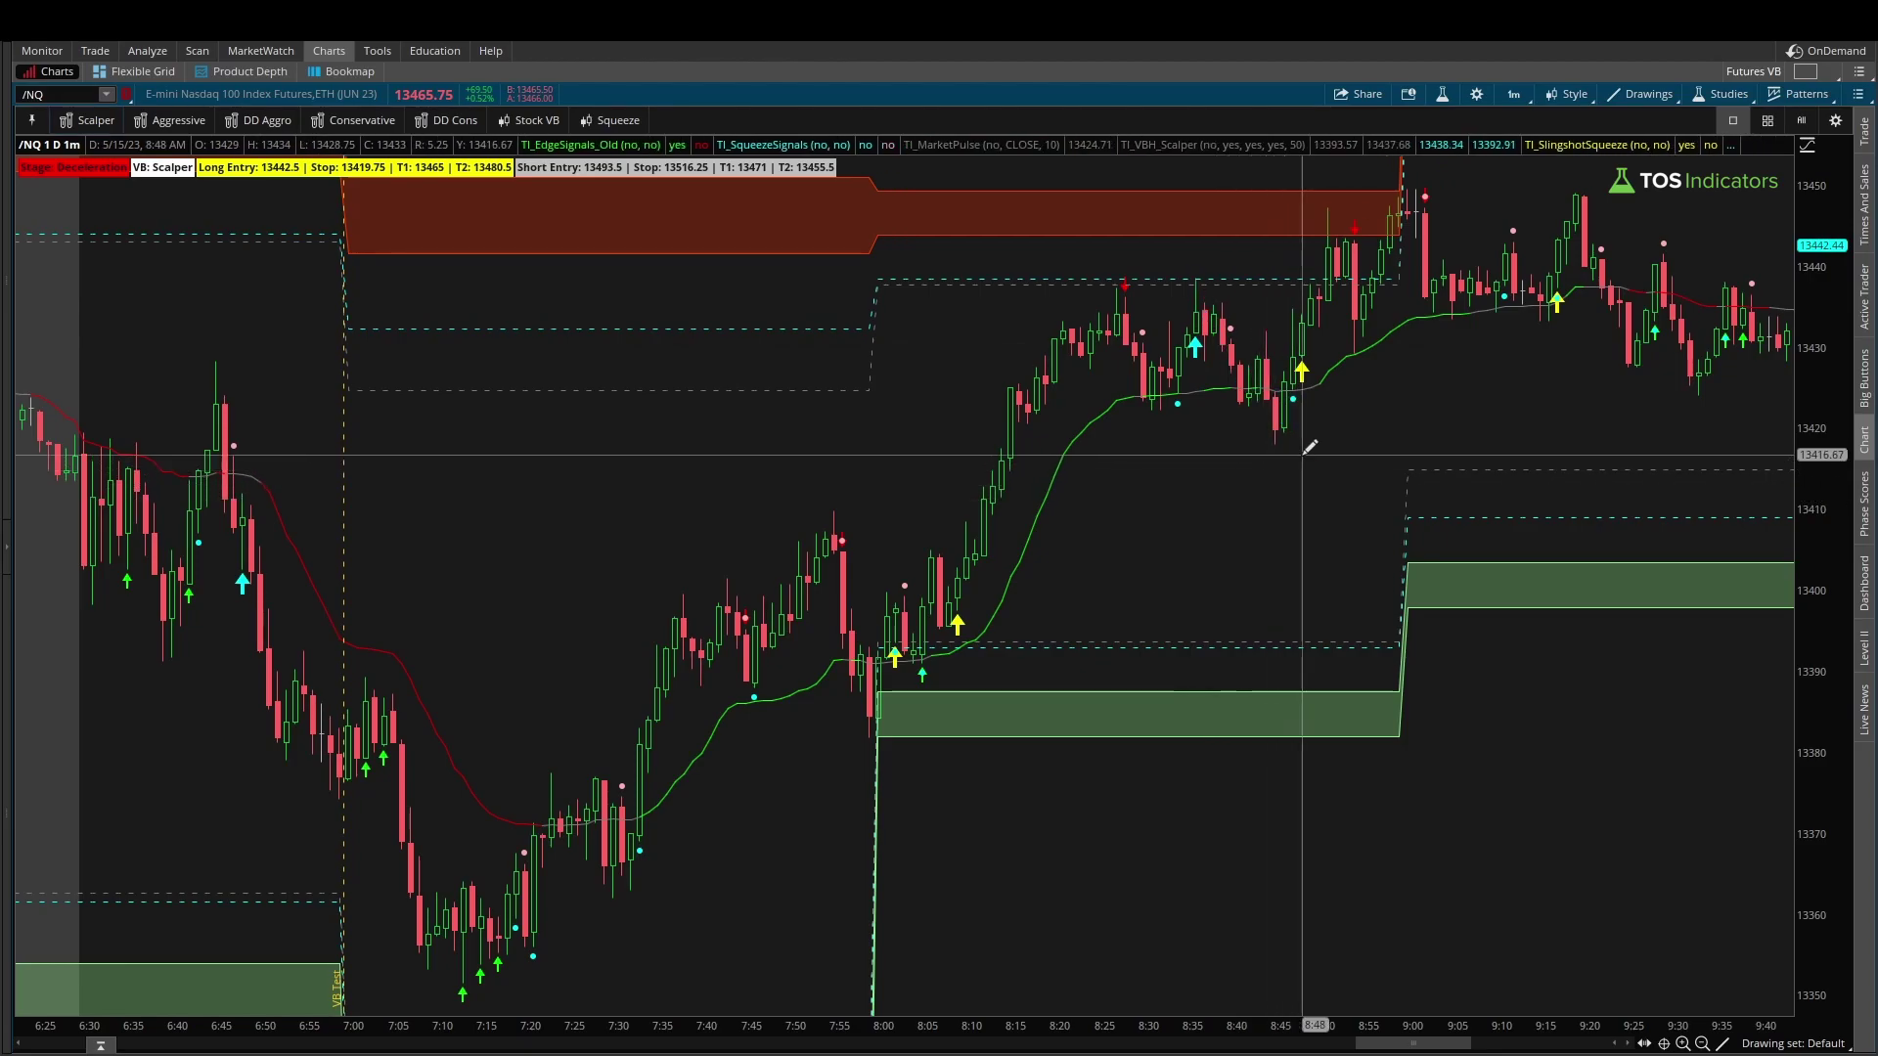
Draw an arrow from the 8:45 low up to the 9:00 high, circle the Aggressive style, and clear the annotations
mouse_move(1277, 400)
left_mouse_down()
mouse_move(1404, 234)
mouse_move(1415, 196)
mouse_move(1389, 203)
mouse_move(1423, 188)
mouse_move(1422, 225)
left_mouse_up()
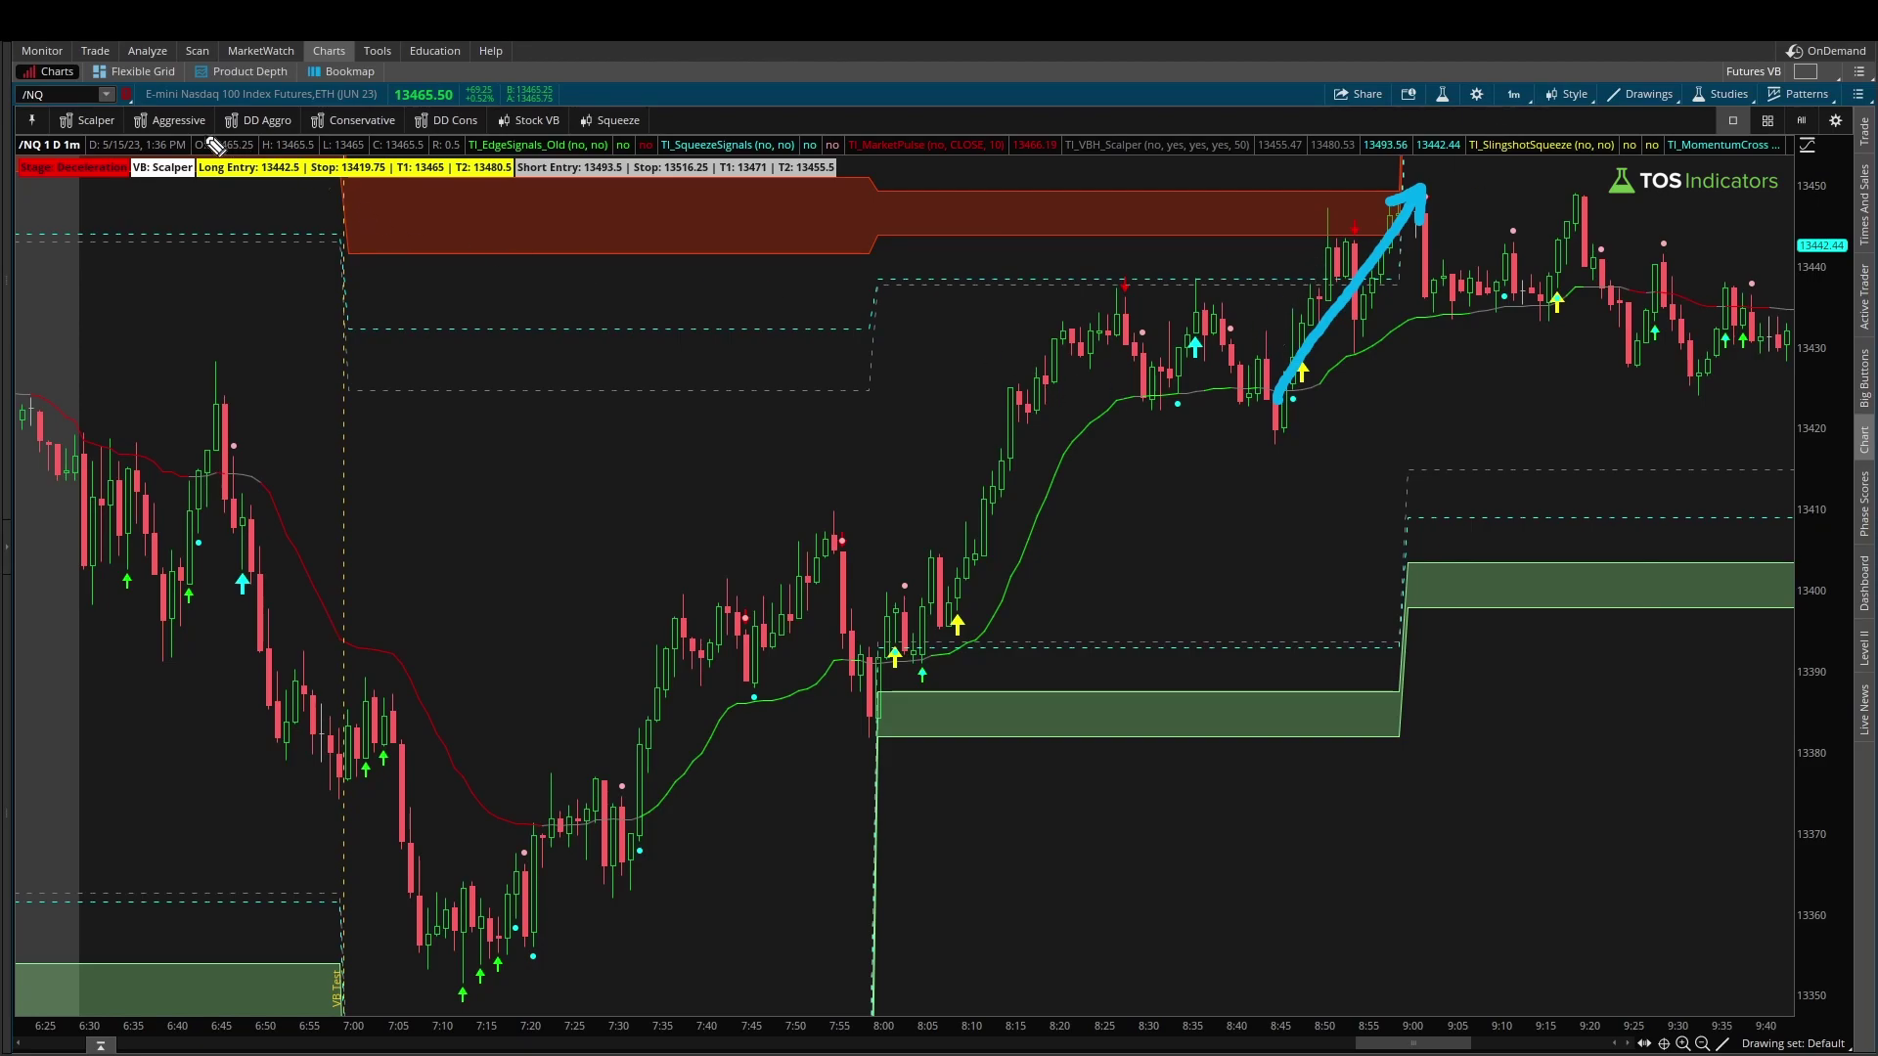
mouse_move(210, 105)
left_mouse_down()
mouse_move(147, 98)
mouse_move(225, 156)
mouse_move(210, 107)
left_mouse_up()
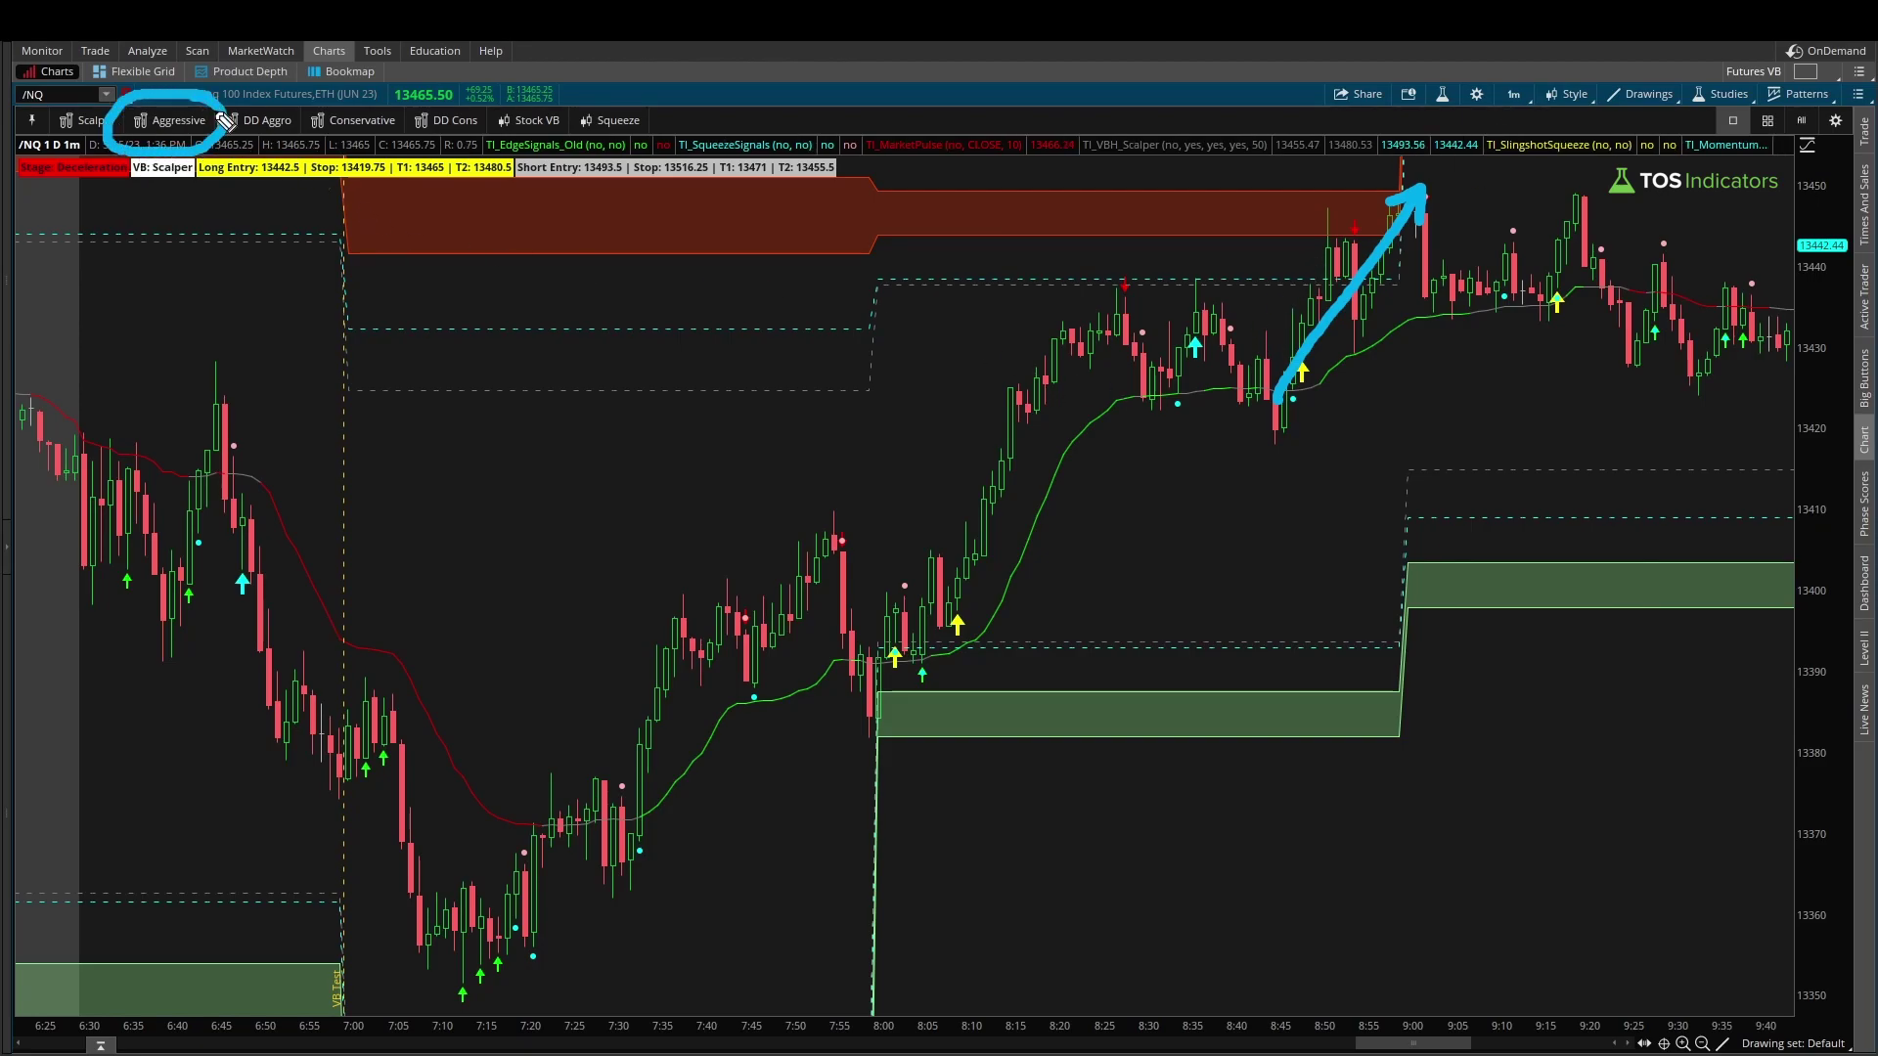
key("Escape")
Apply the Aggressive Volatility Box style to /NQ and mark the 10:40 low with an upward arrow and a line along the lower dashed level
left_click(193, 122)
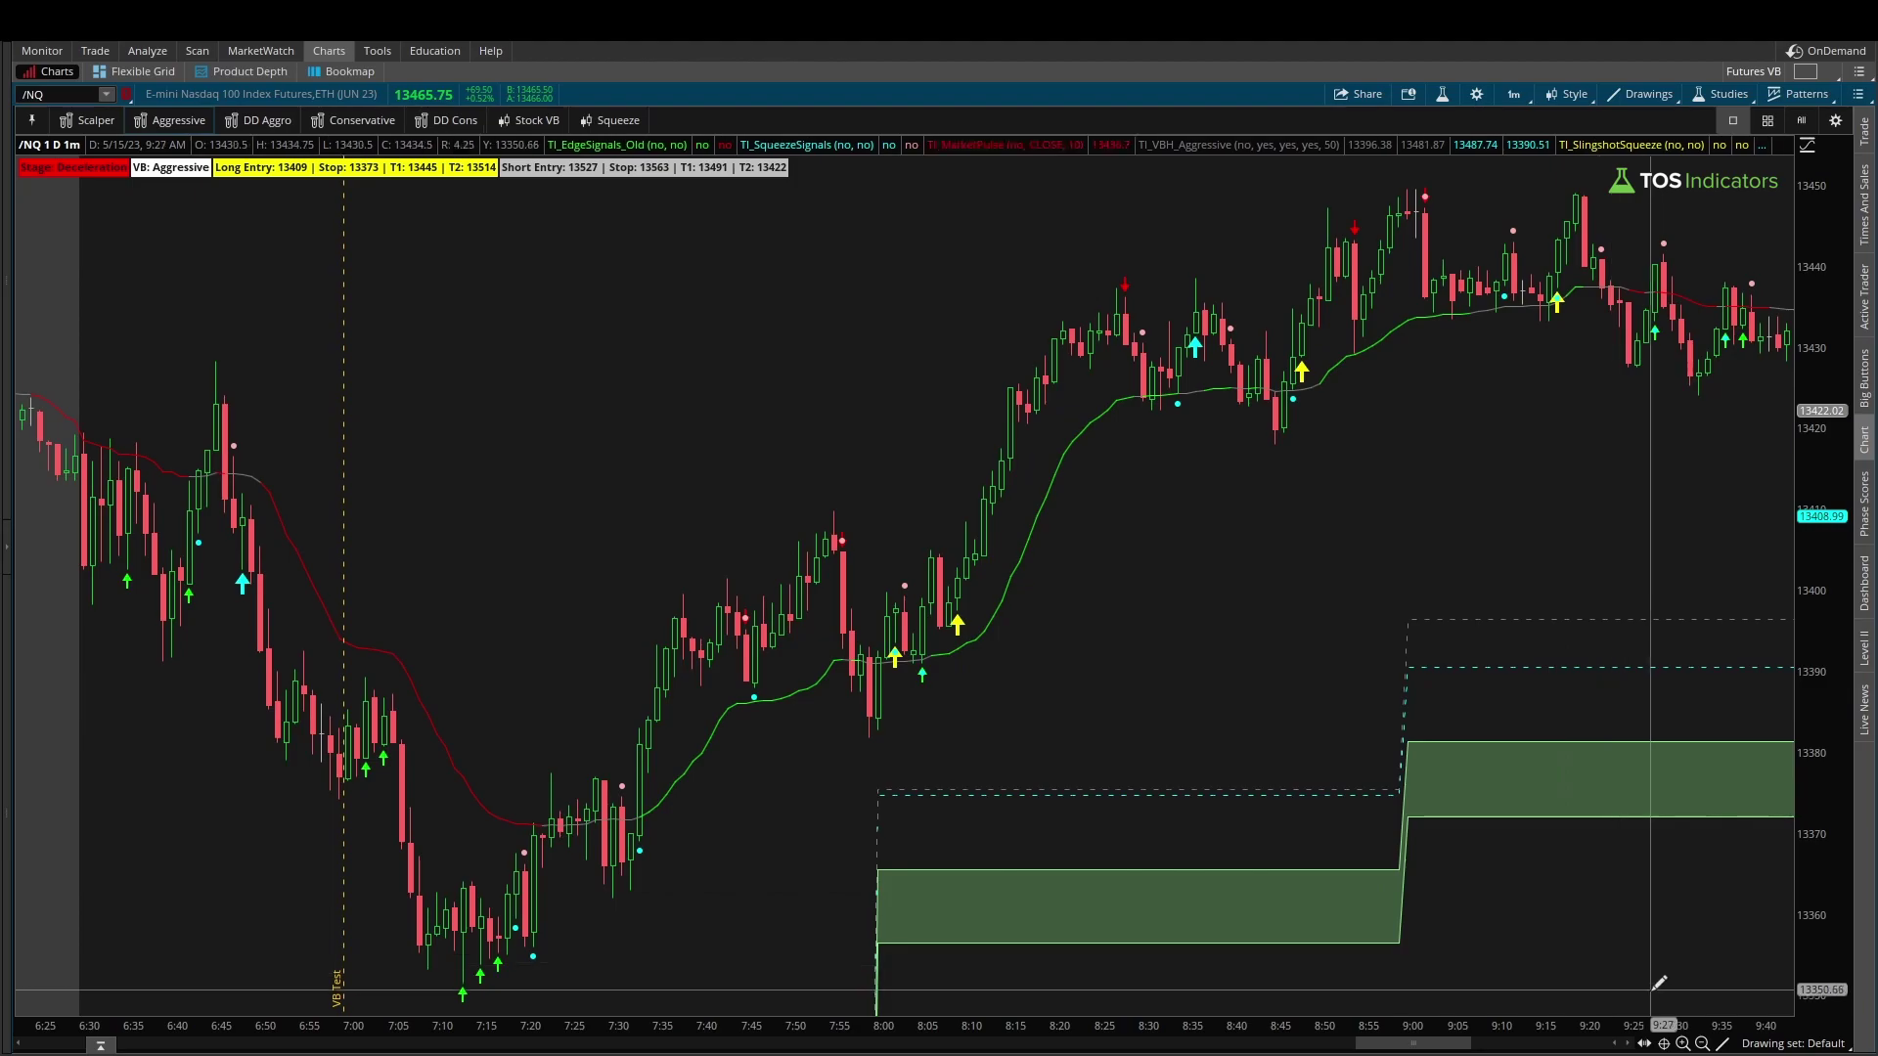
left_click(1702, 1044)
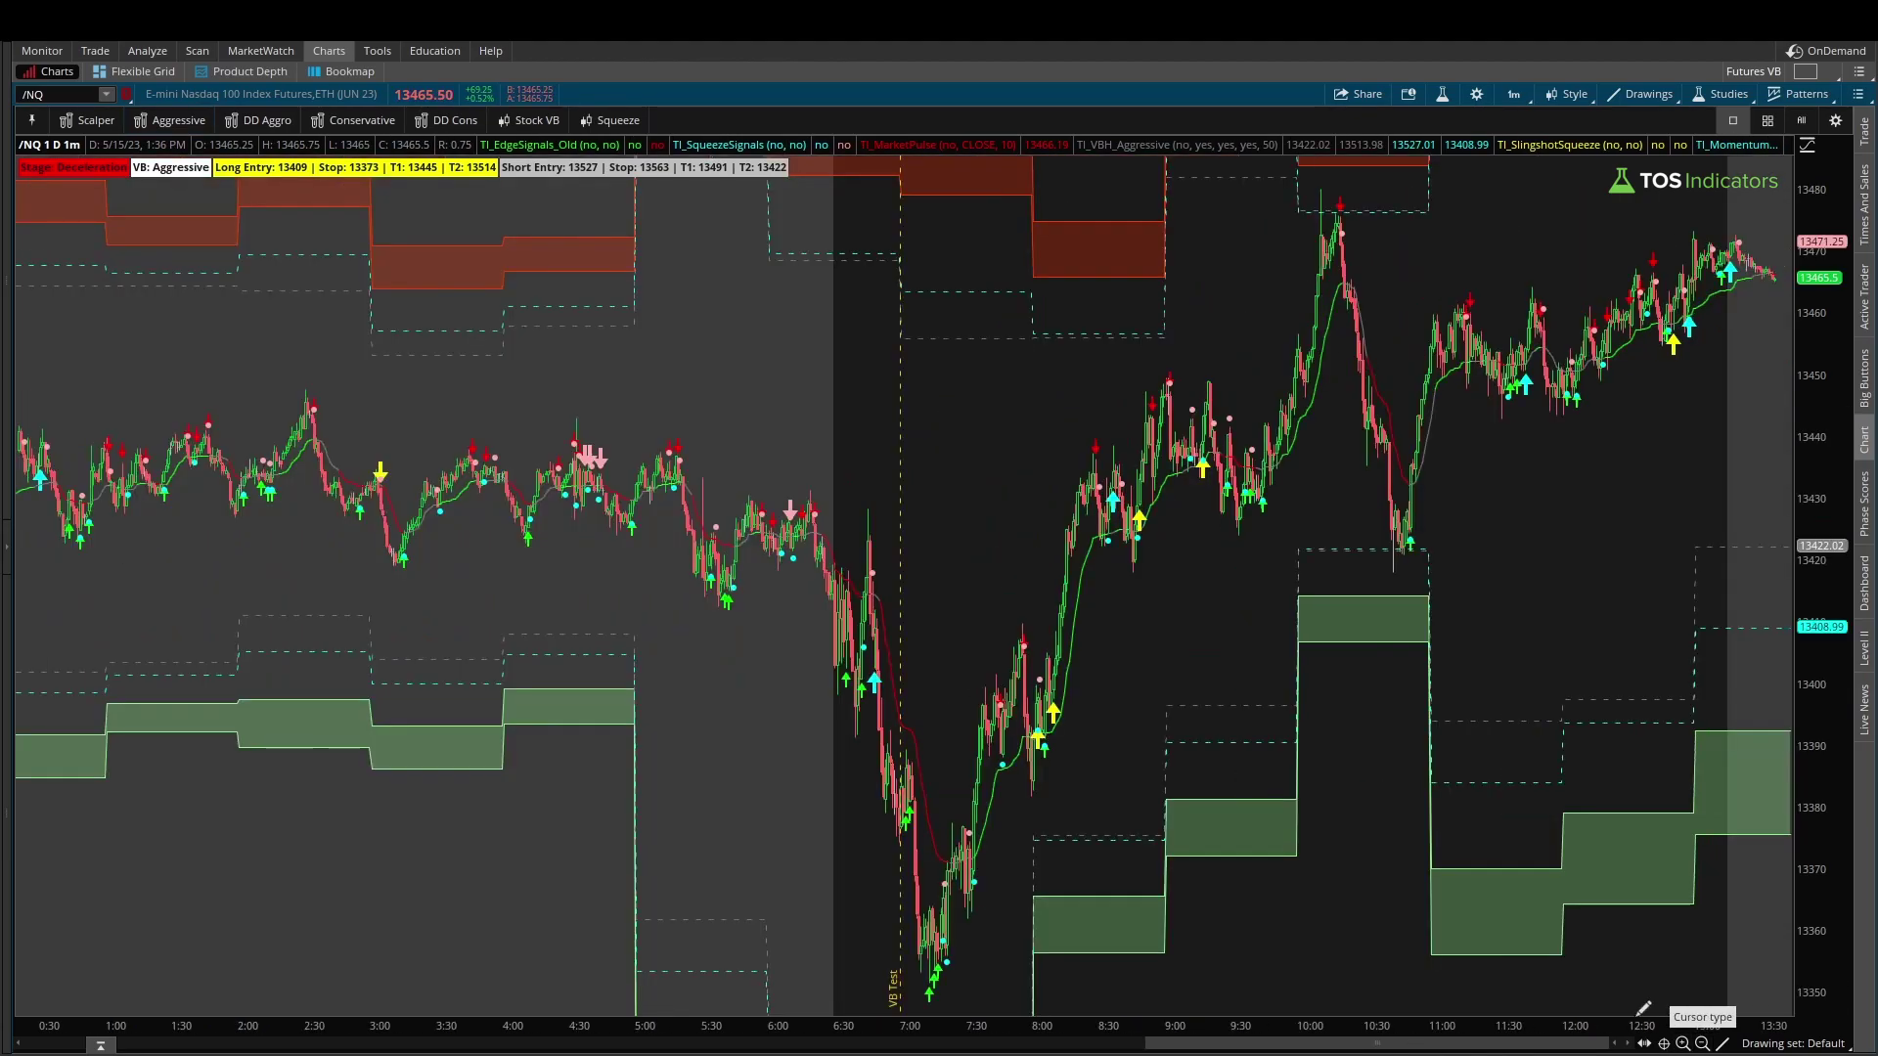
scroll(1101, 634, "up", 3)
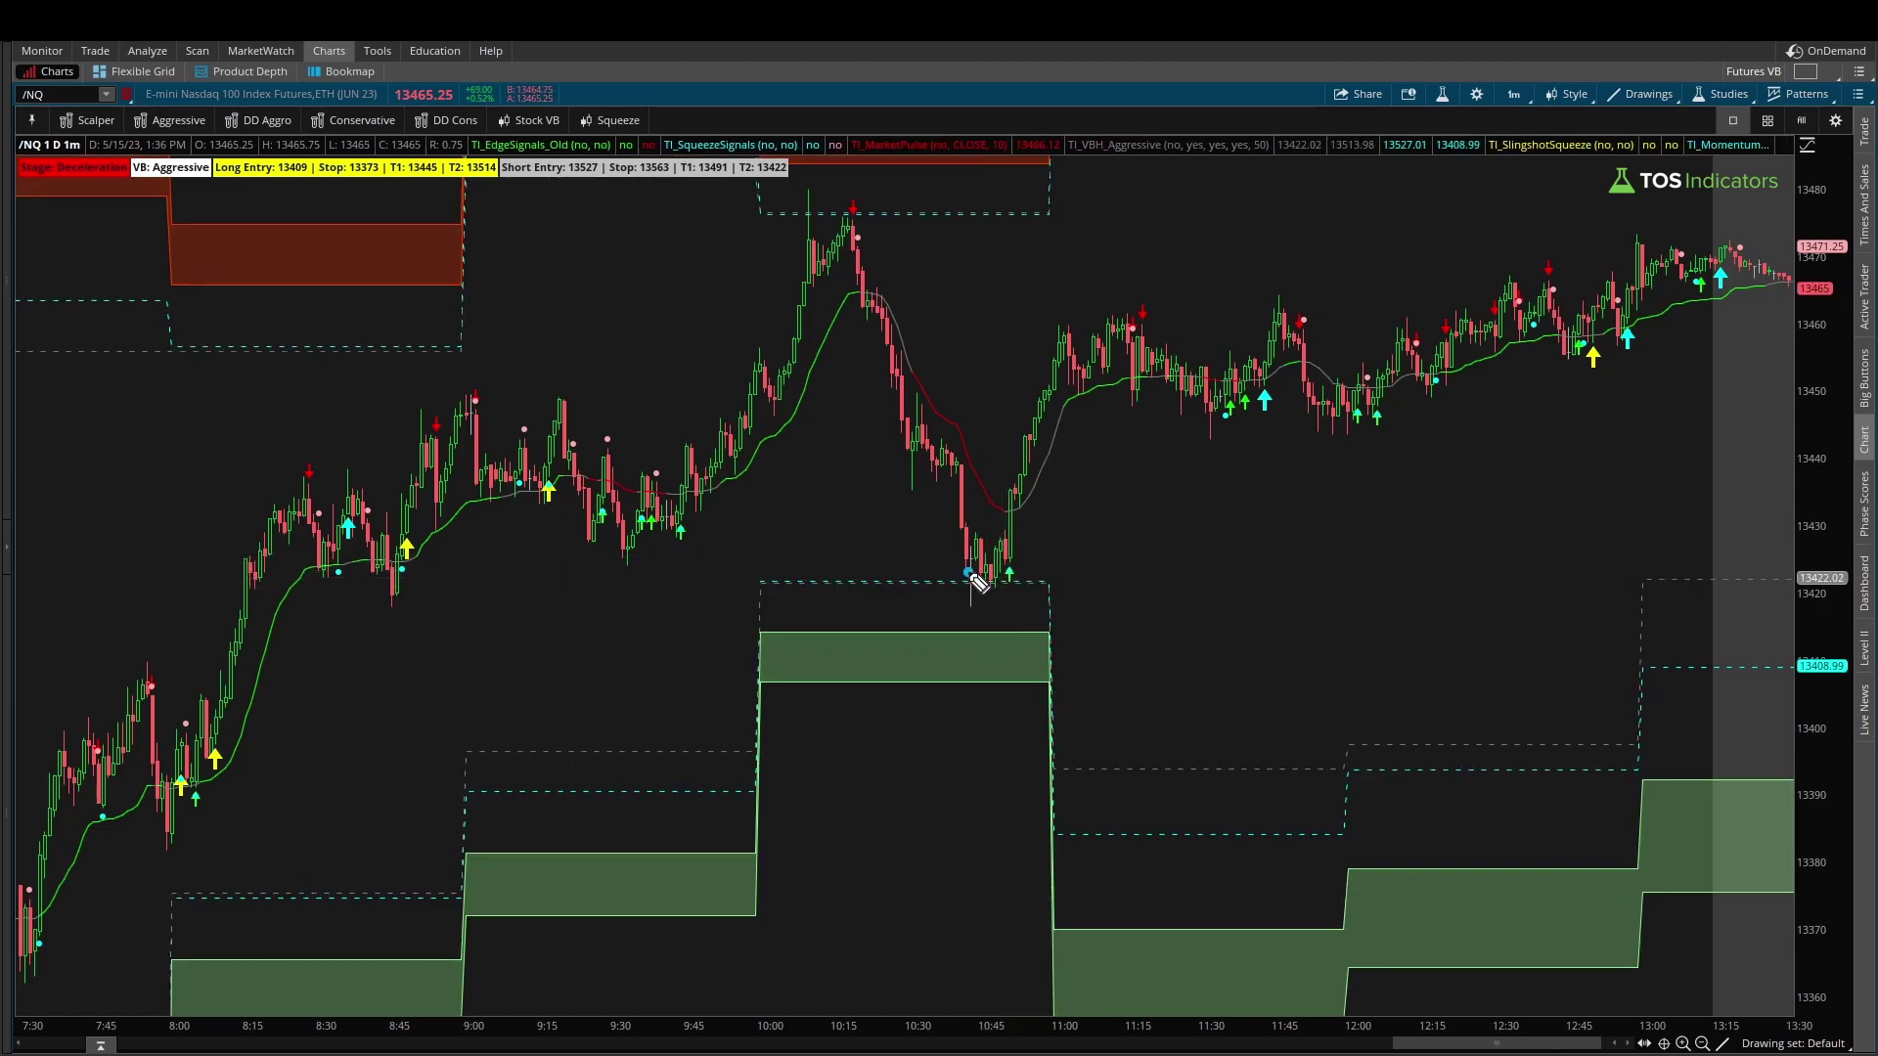
left_click_drag(971, 577, 1078, 376)
left_click_drag(892, 587, 1047, 573)
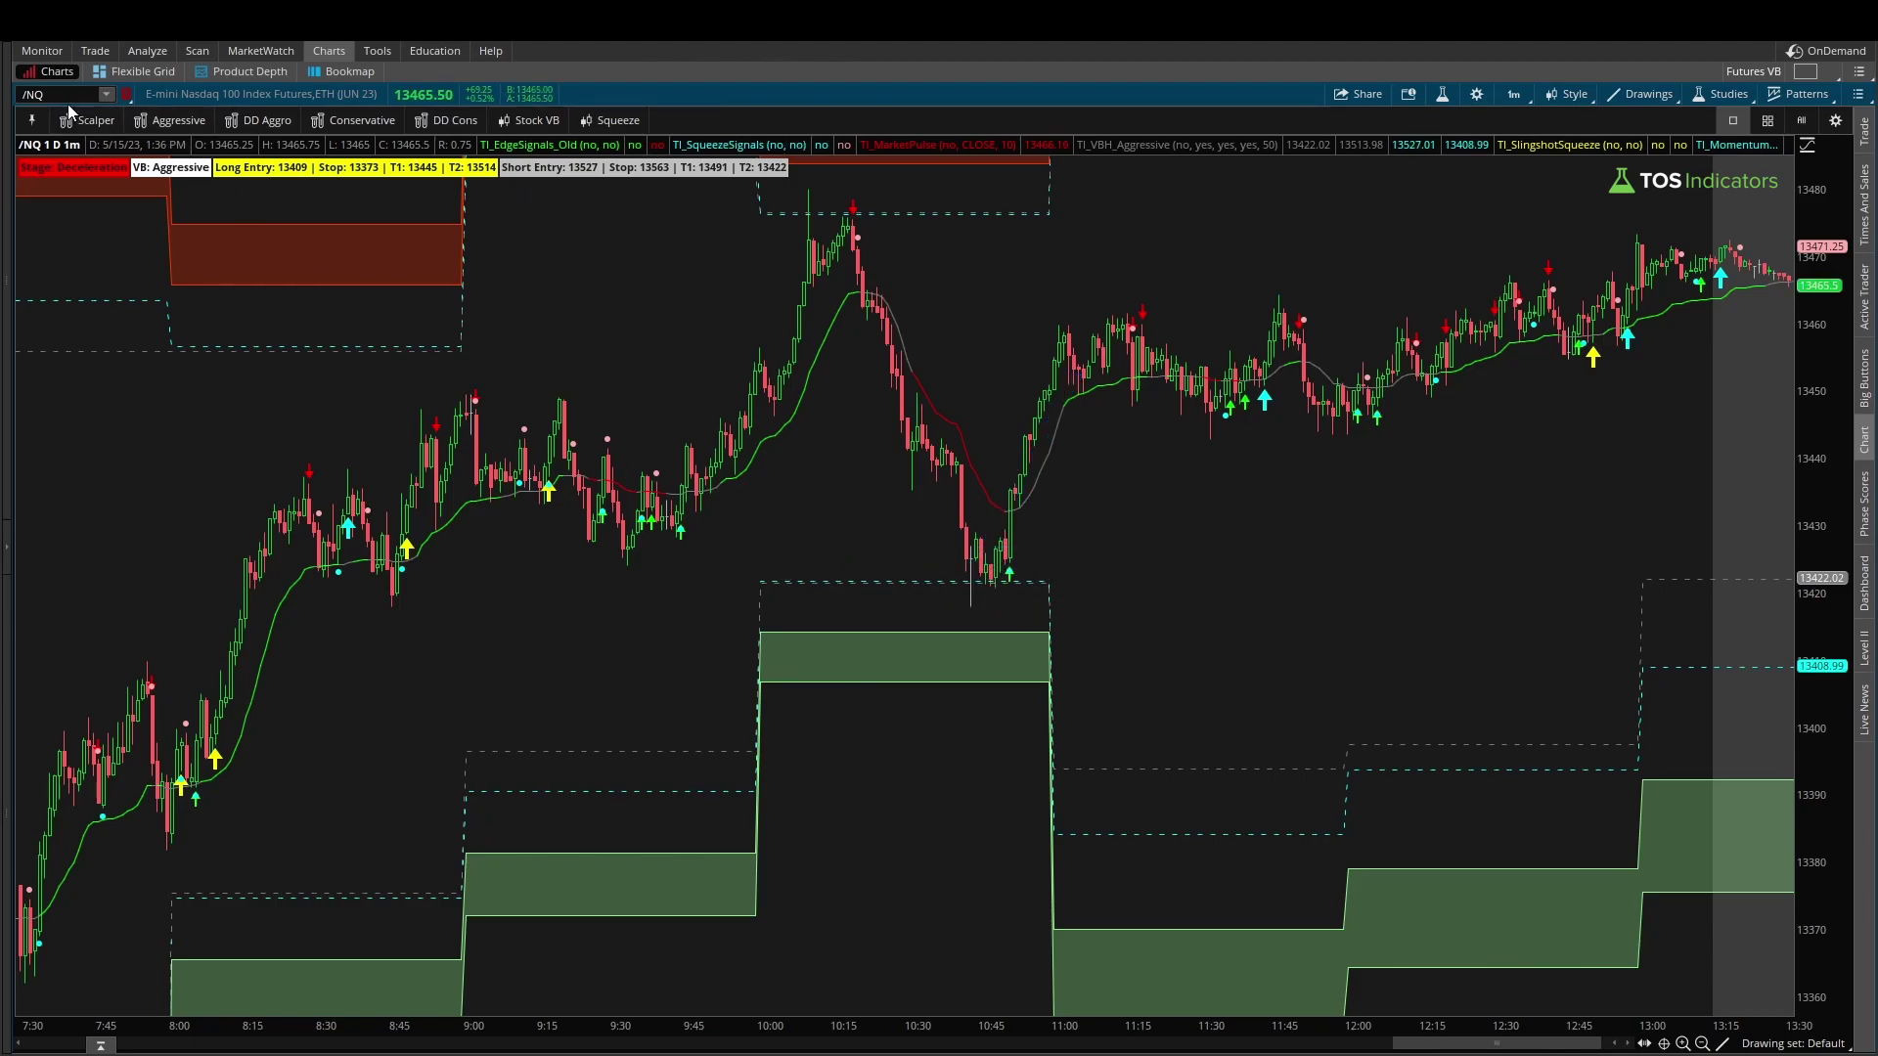
Load the /RTY futures chart, apply the Scalper Volatility Box style, and bring the morning session through 10:40 into view
type("/RTY")
key("Return")
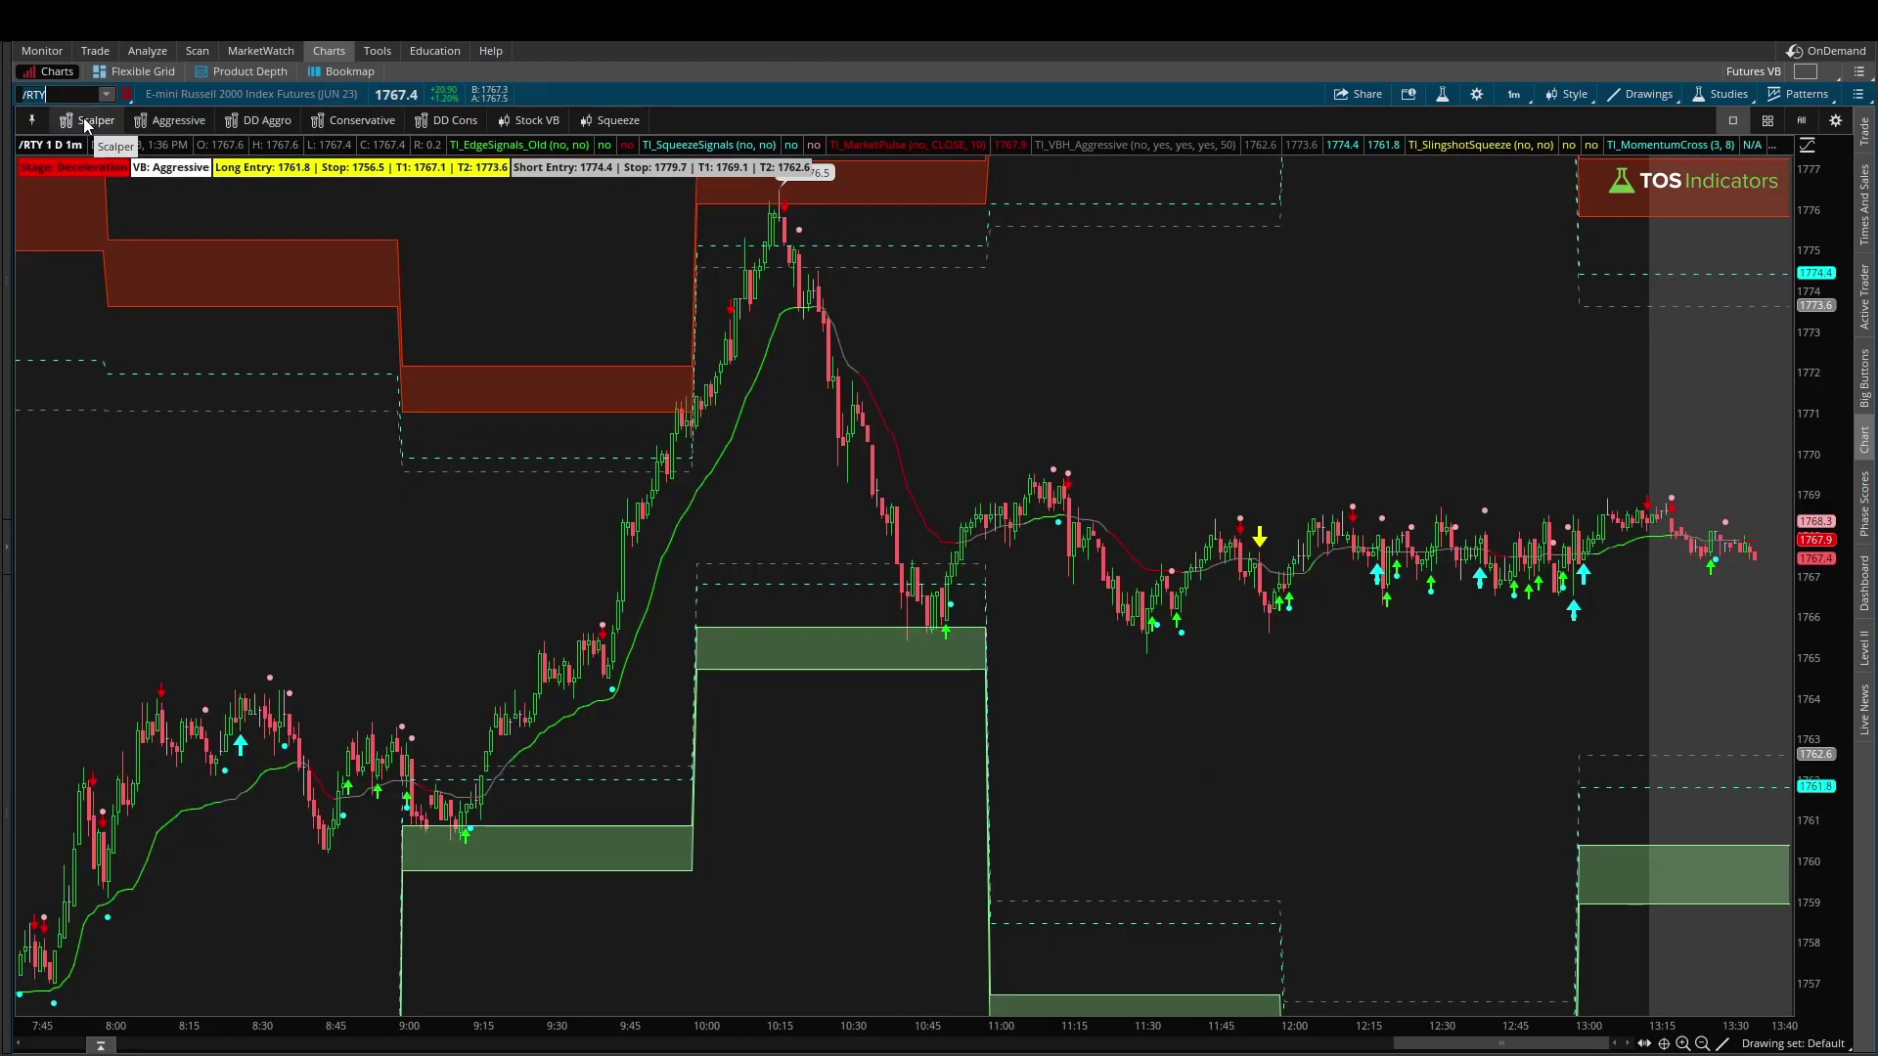
left_click(93, 121)
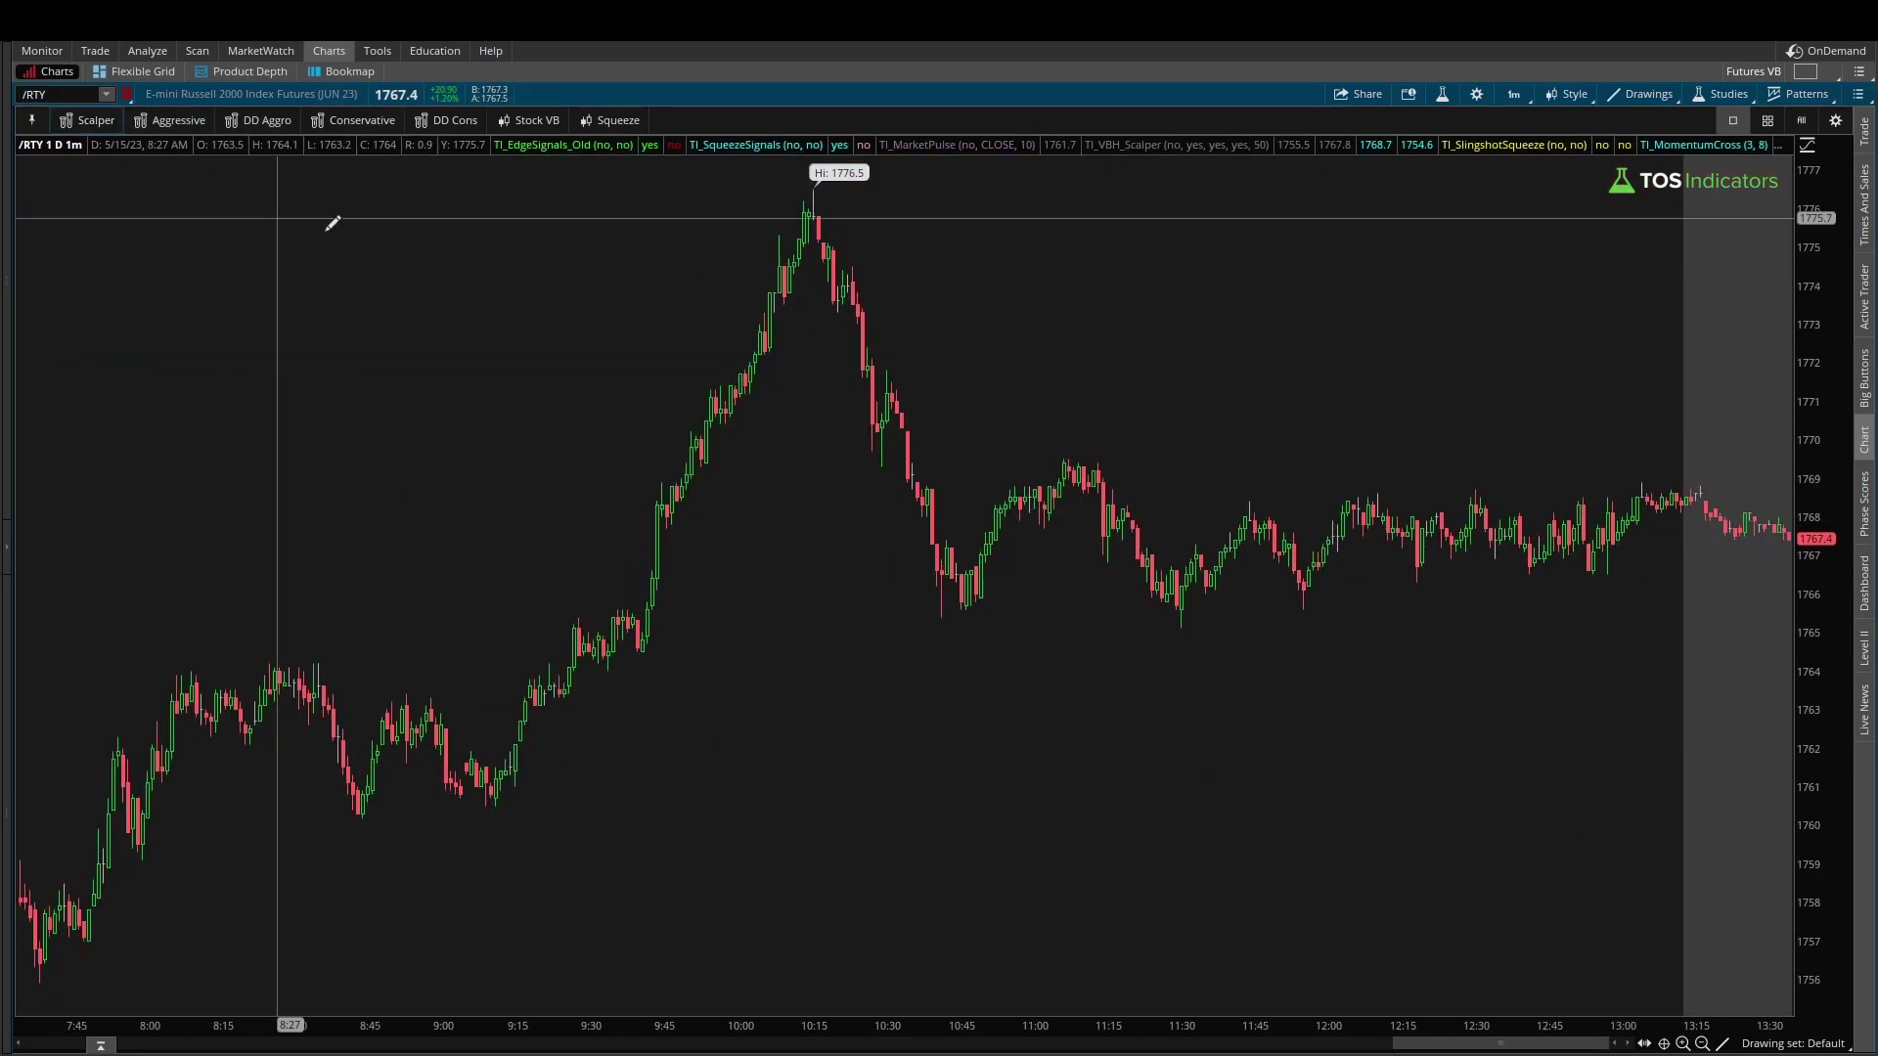
left_click(1702, 1043)
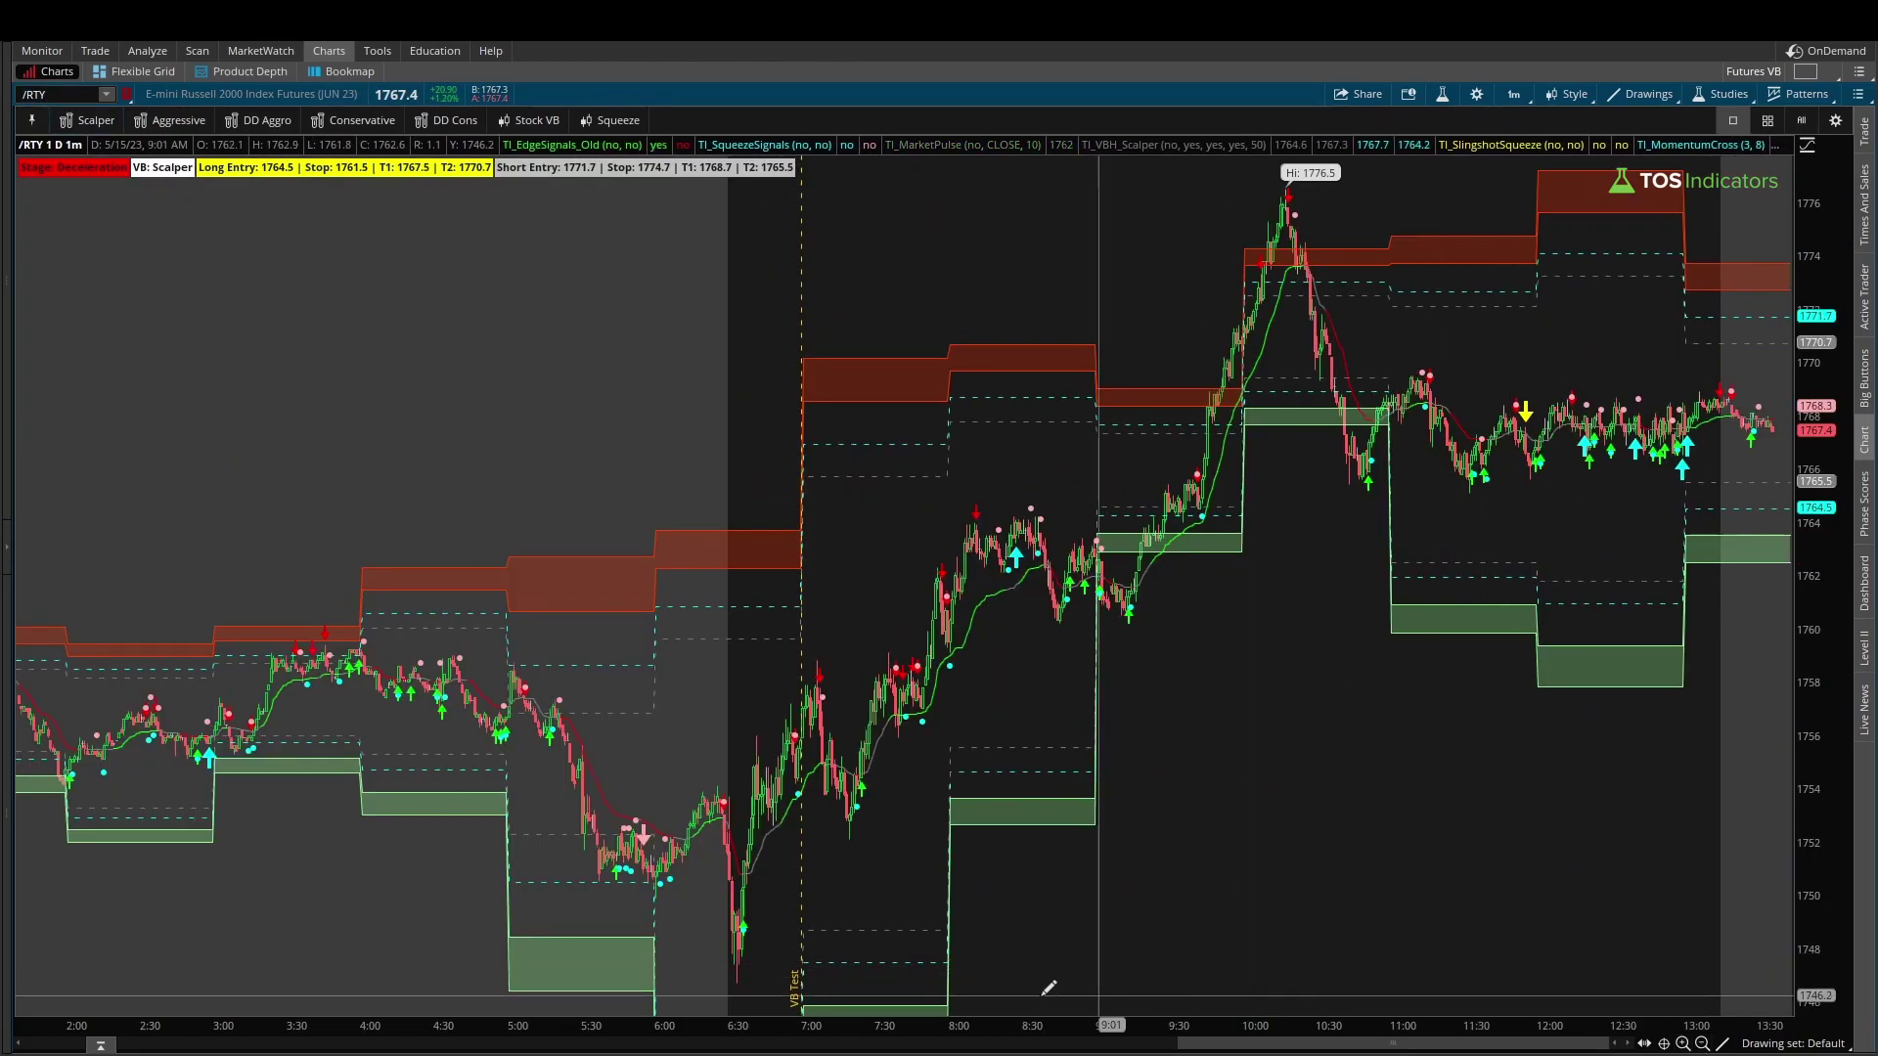
left_click_drag(485, 867, 1301, 839)
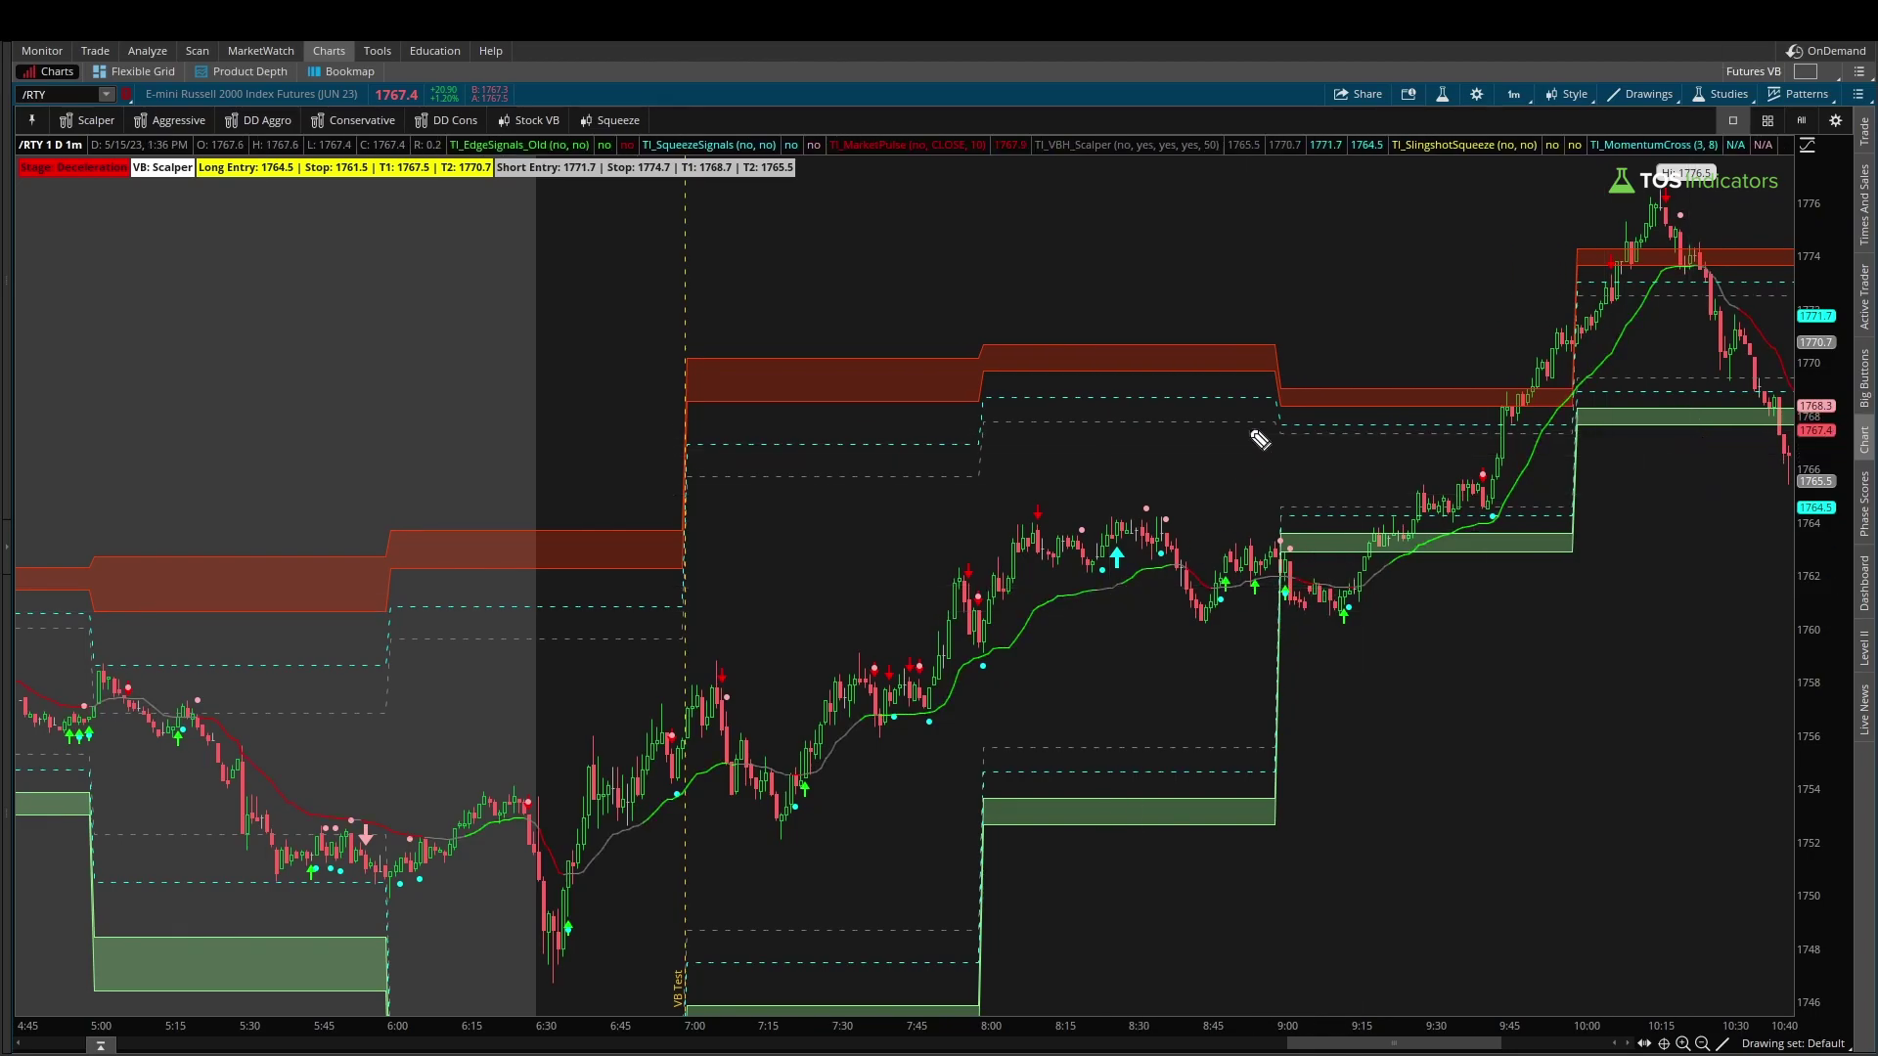
Bracket the 9:00 to 10:00 hour with vertical lines, draw an arrow up from the 9:12 low, and clear the annotations
left_click_drag(1293, 301, 1309, 636)
left_click_drag(1564, 286, 1593, 665)
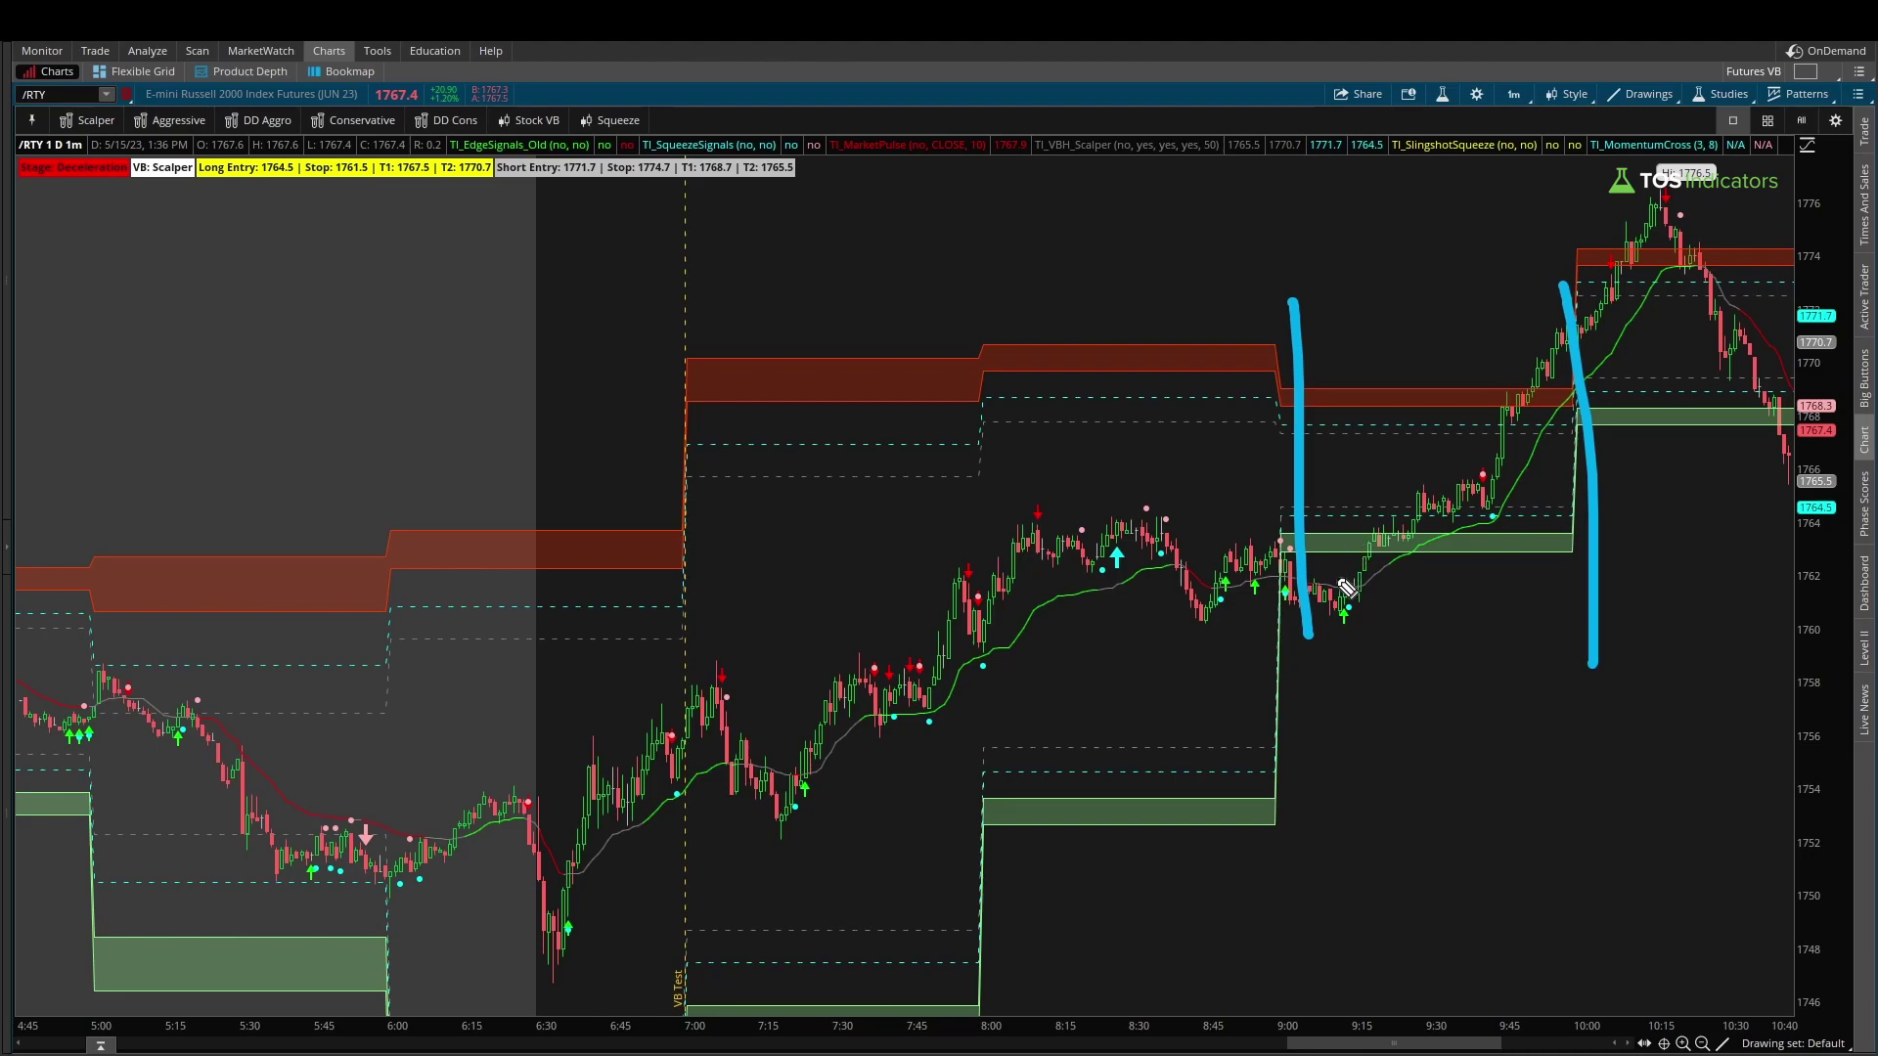
mouse_move(1348, 604)
left_mouse_down()
mouse_move(1528, 389)
mouse_move(1488, 374)
mouse_move(1519, 415)
left_mouse_up()
key("e")
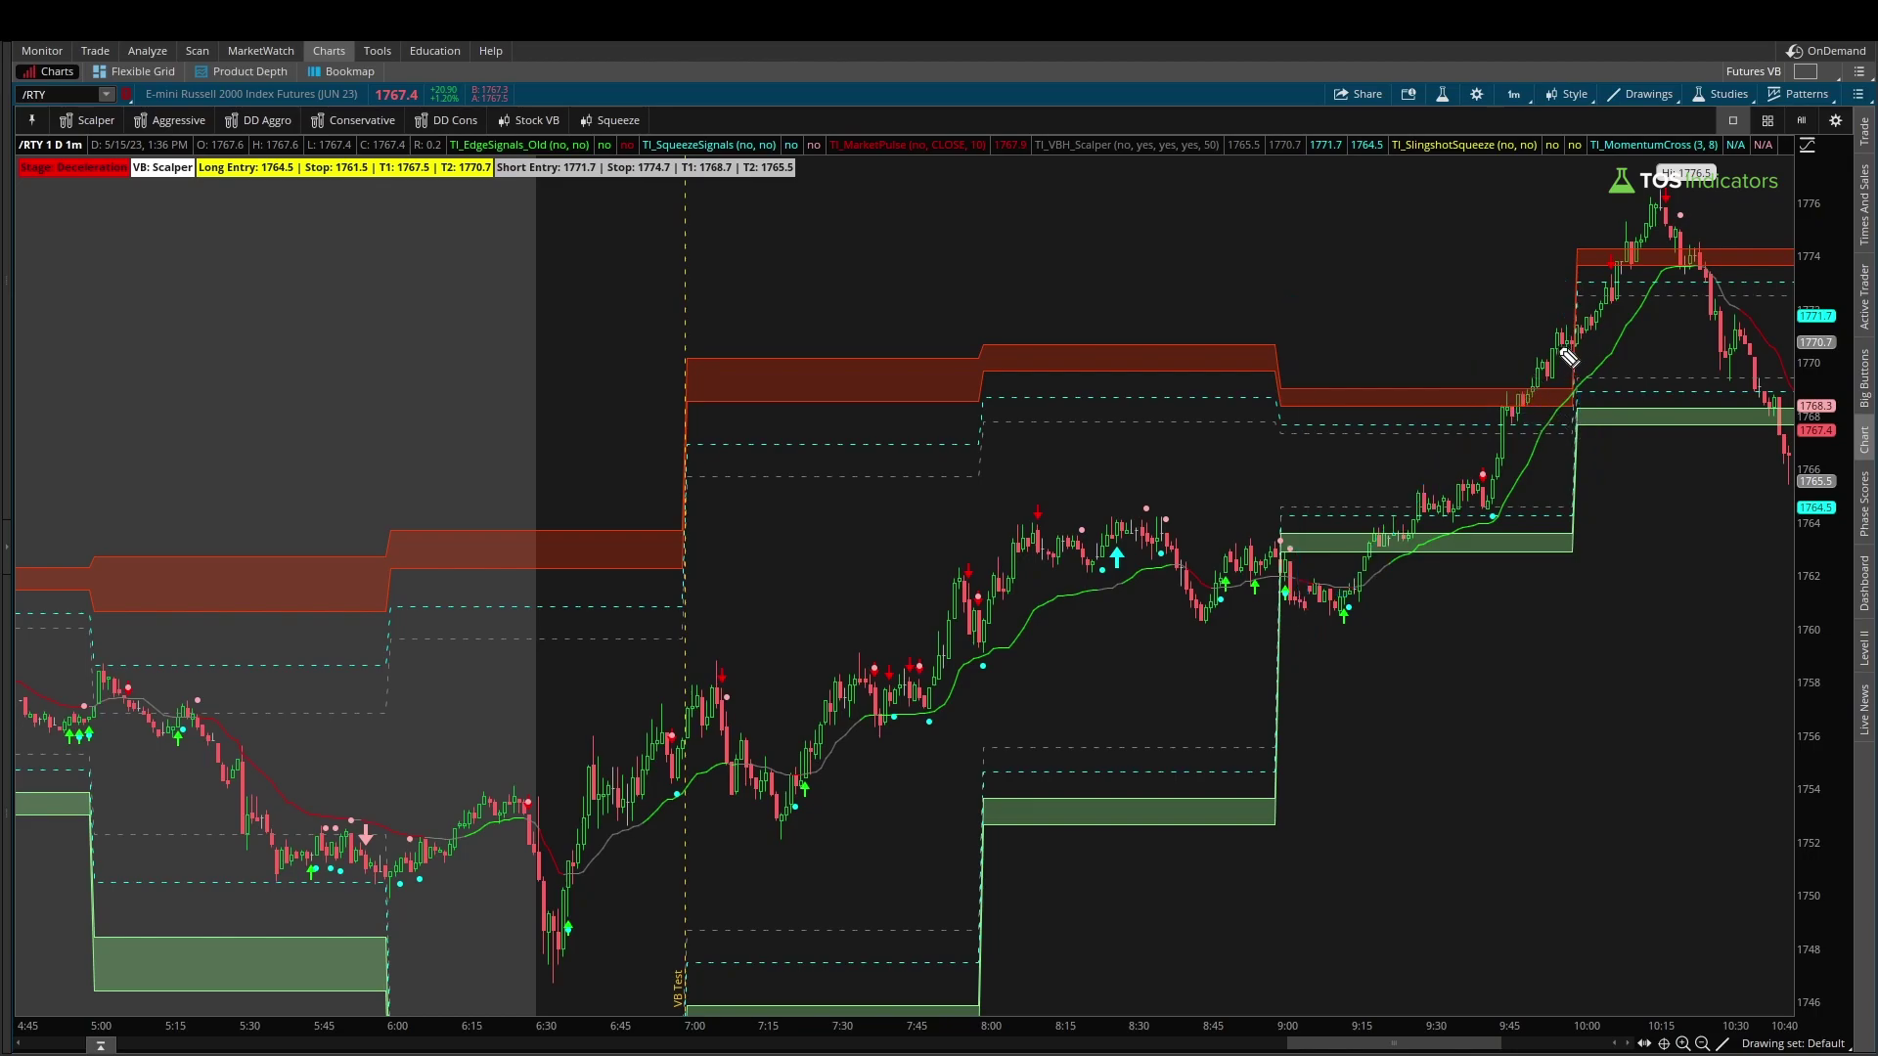
Draw a downward stroke from the candles just before 10:00, and clear it
mouse_move(1563, 339)
left_mouse_down()
mouse_move(1524, 422)
mouse_move(1556, 430)
left_mouse_up()
key("e")
key("Escape")
Apply the Aggressive Volatility Box style to /RTY, mark the rise from about 9:45 to 10:10, and clear the mark
left_click(186, 121)
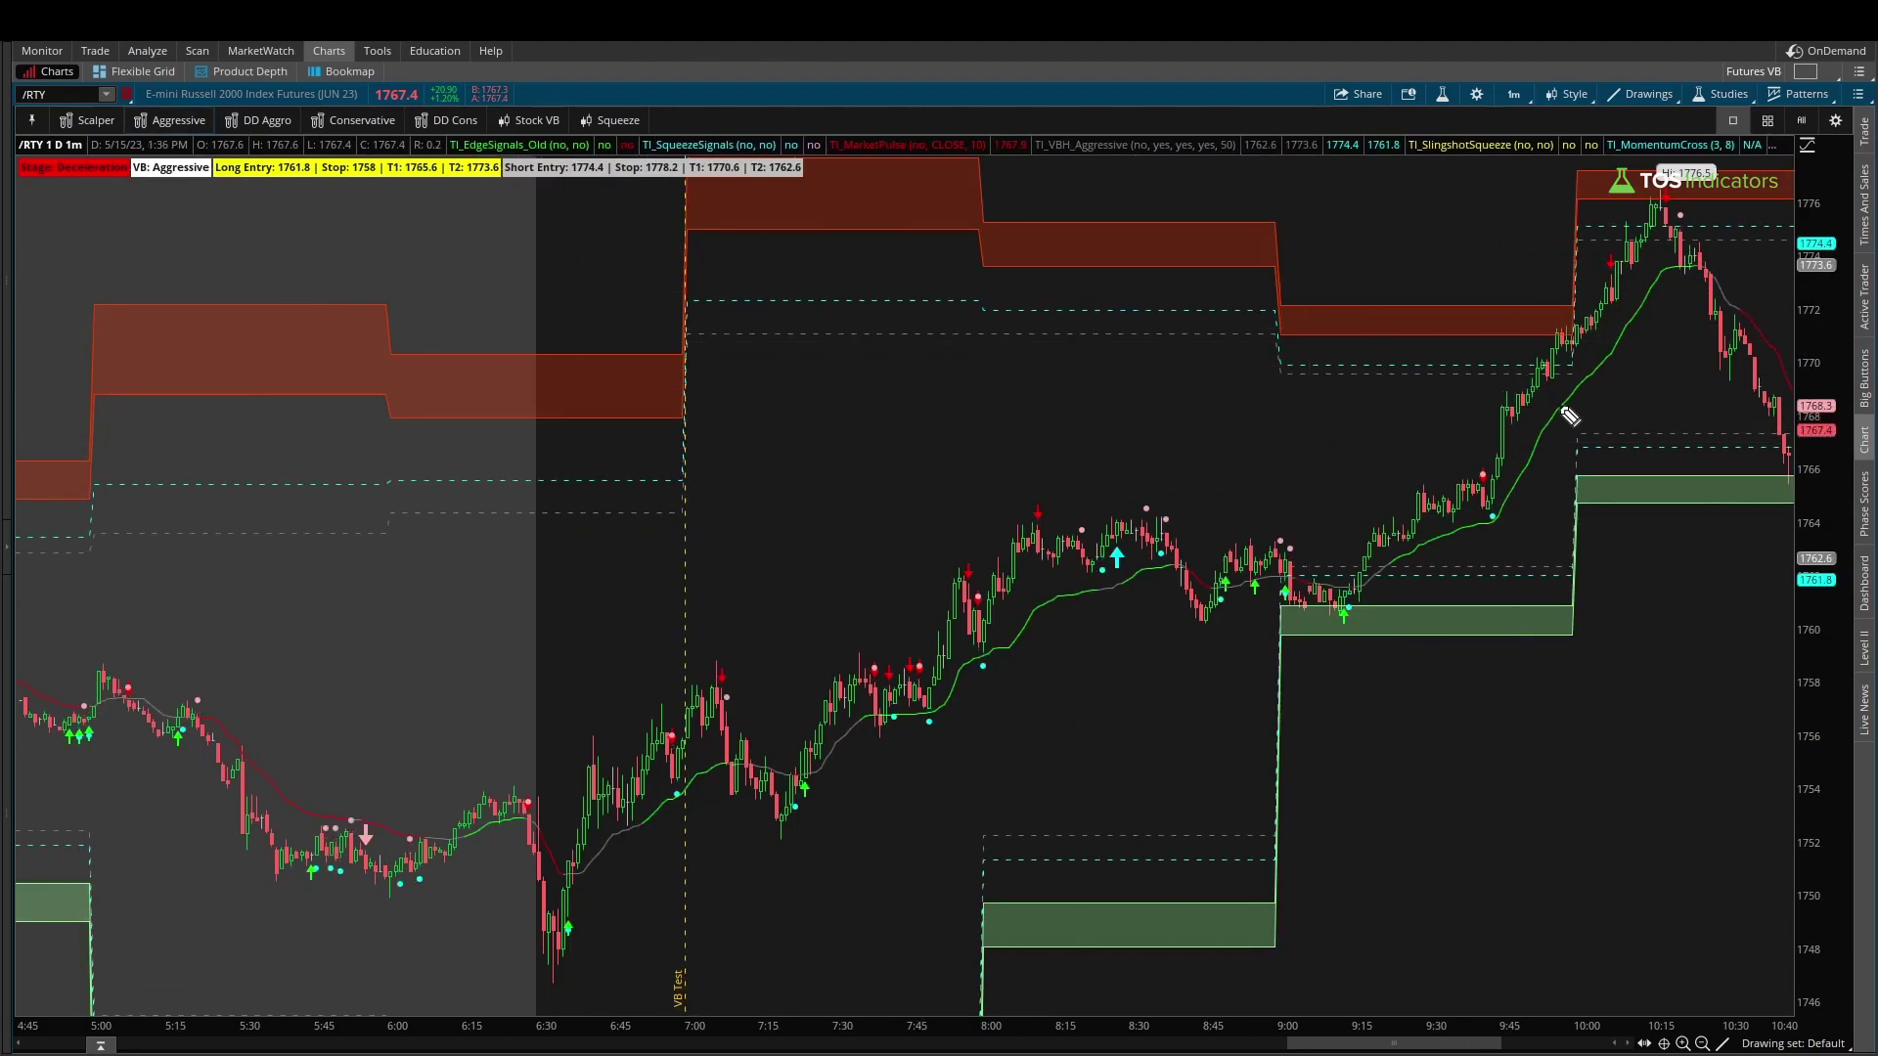
mouse_move(1513, 409)
left_mouse_down()
mouse_move(1607, 289)
mouse_move(1629, 303)
mouse_move(1634, 275)
left_mouse_up()
key("shift+F9")
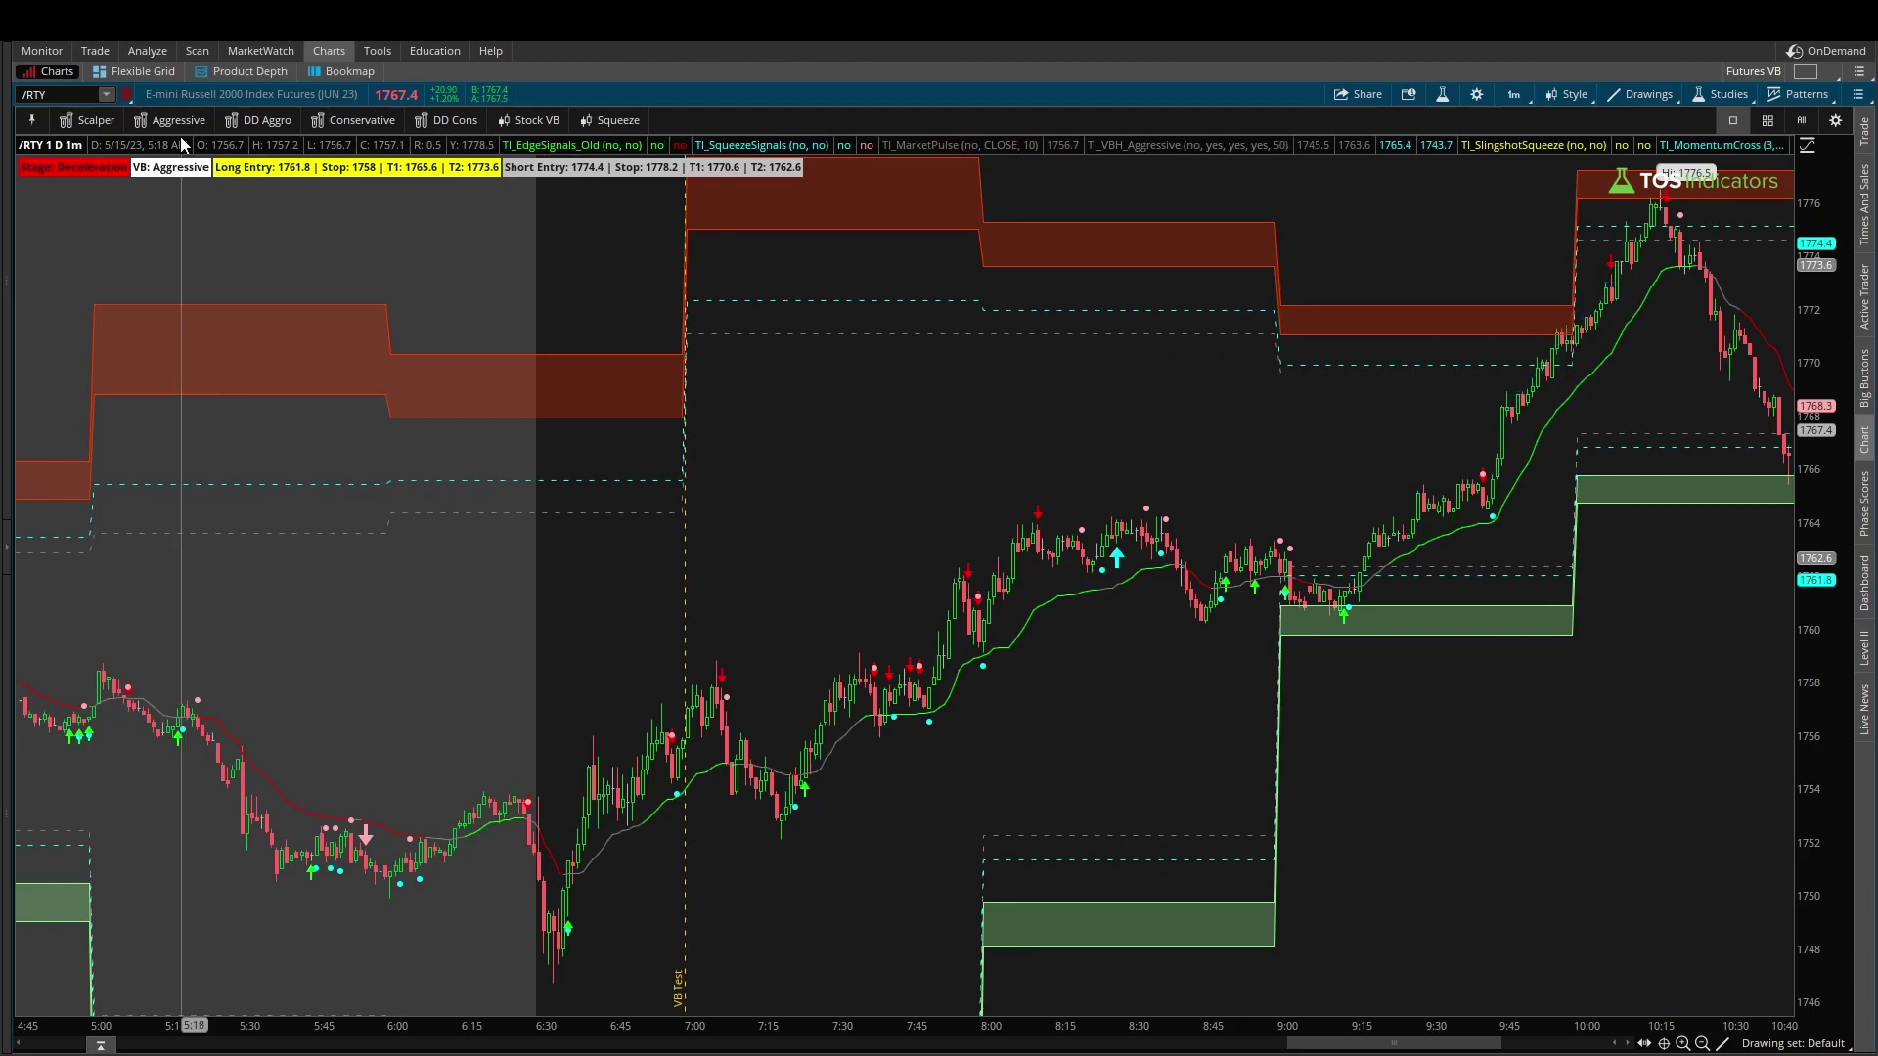
Cross out the Scalper and Aggressive styles, circle the DD Aggro style, and clear the annotations
mouse_move(149, 84)
left_mouse_down()
mouse_move(194, 135)
mouse_move(148, 147)
left_mouse_up()
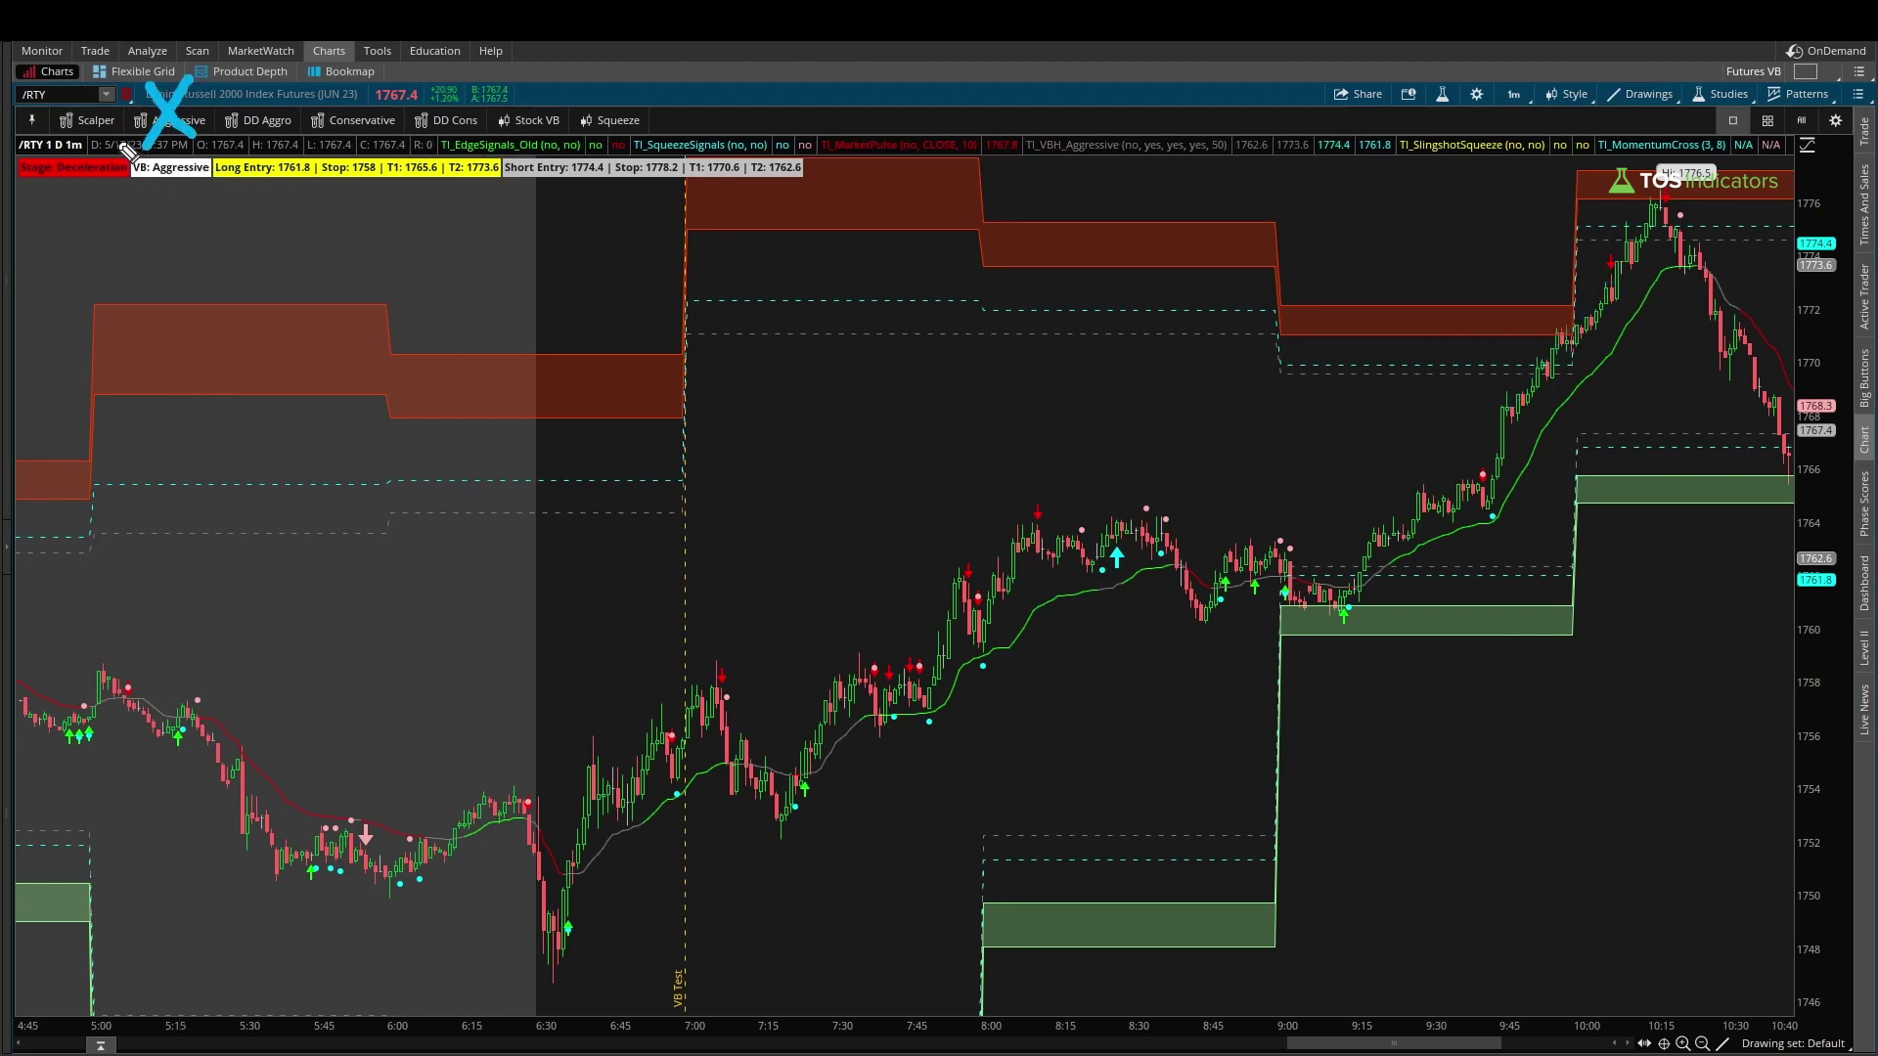
left_click_drag(73, 95, 115, 142)
left_click_drag(115, 86, 70, 138)
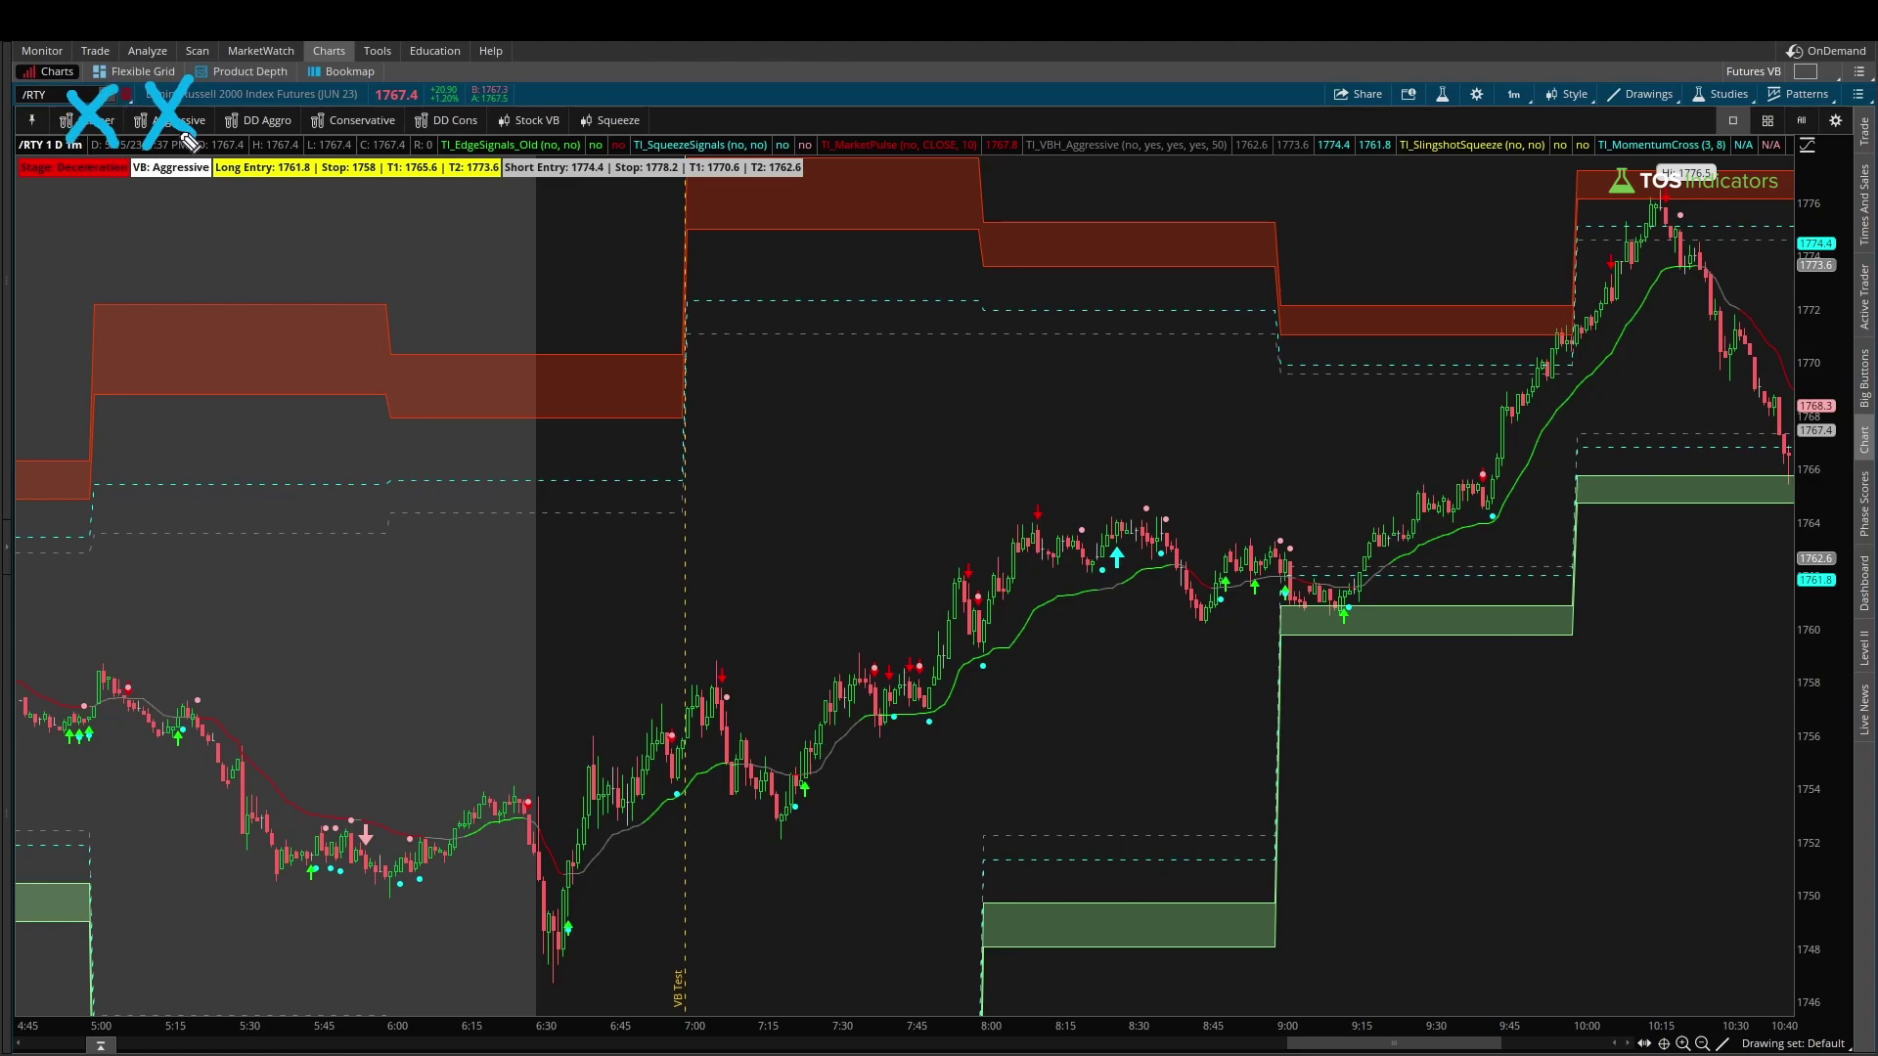
mouse_move(307, 103)
left_mouse_down()
mouse_move(256, 91)
mouse_move(270, 149)
mouse_move(292, 97)
left_mouse_up()
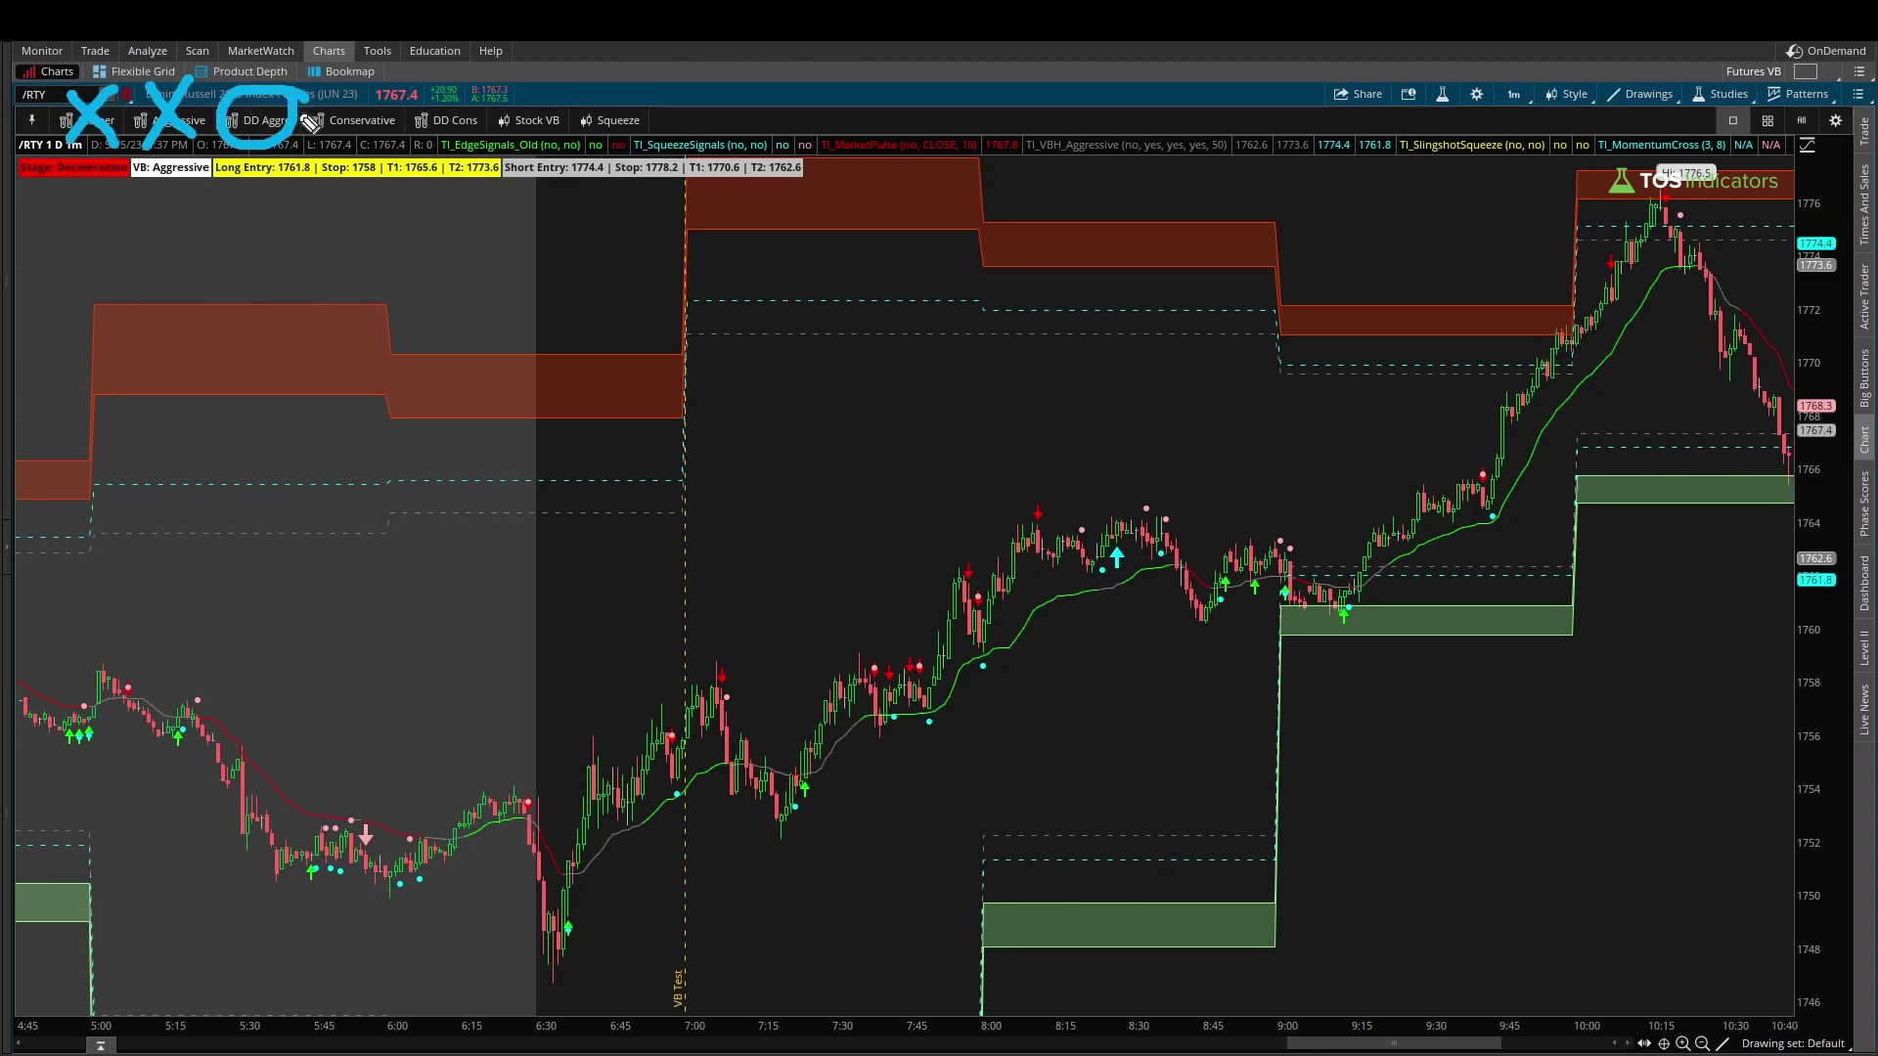
key("Escape")
Apply the DD Aggro Volatility Box style, circle the 9:00 to 10:00 upper box area with an arrow pointing to it, and clear the annotations
left_click(261, 123)
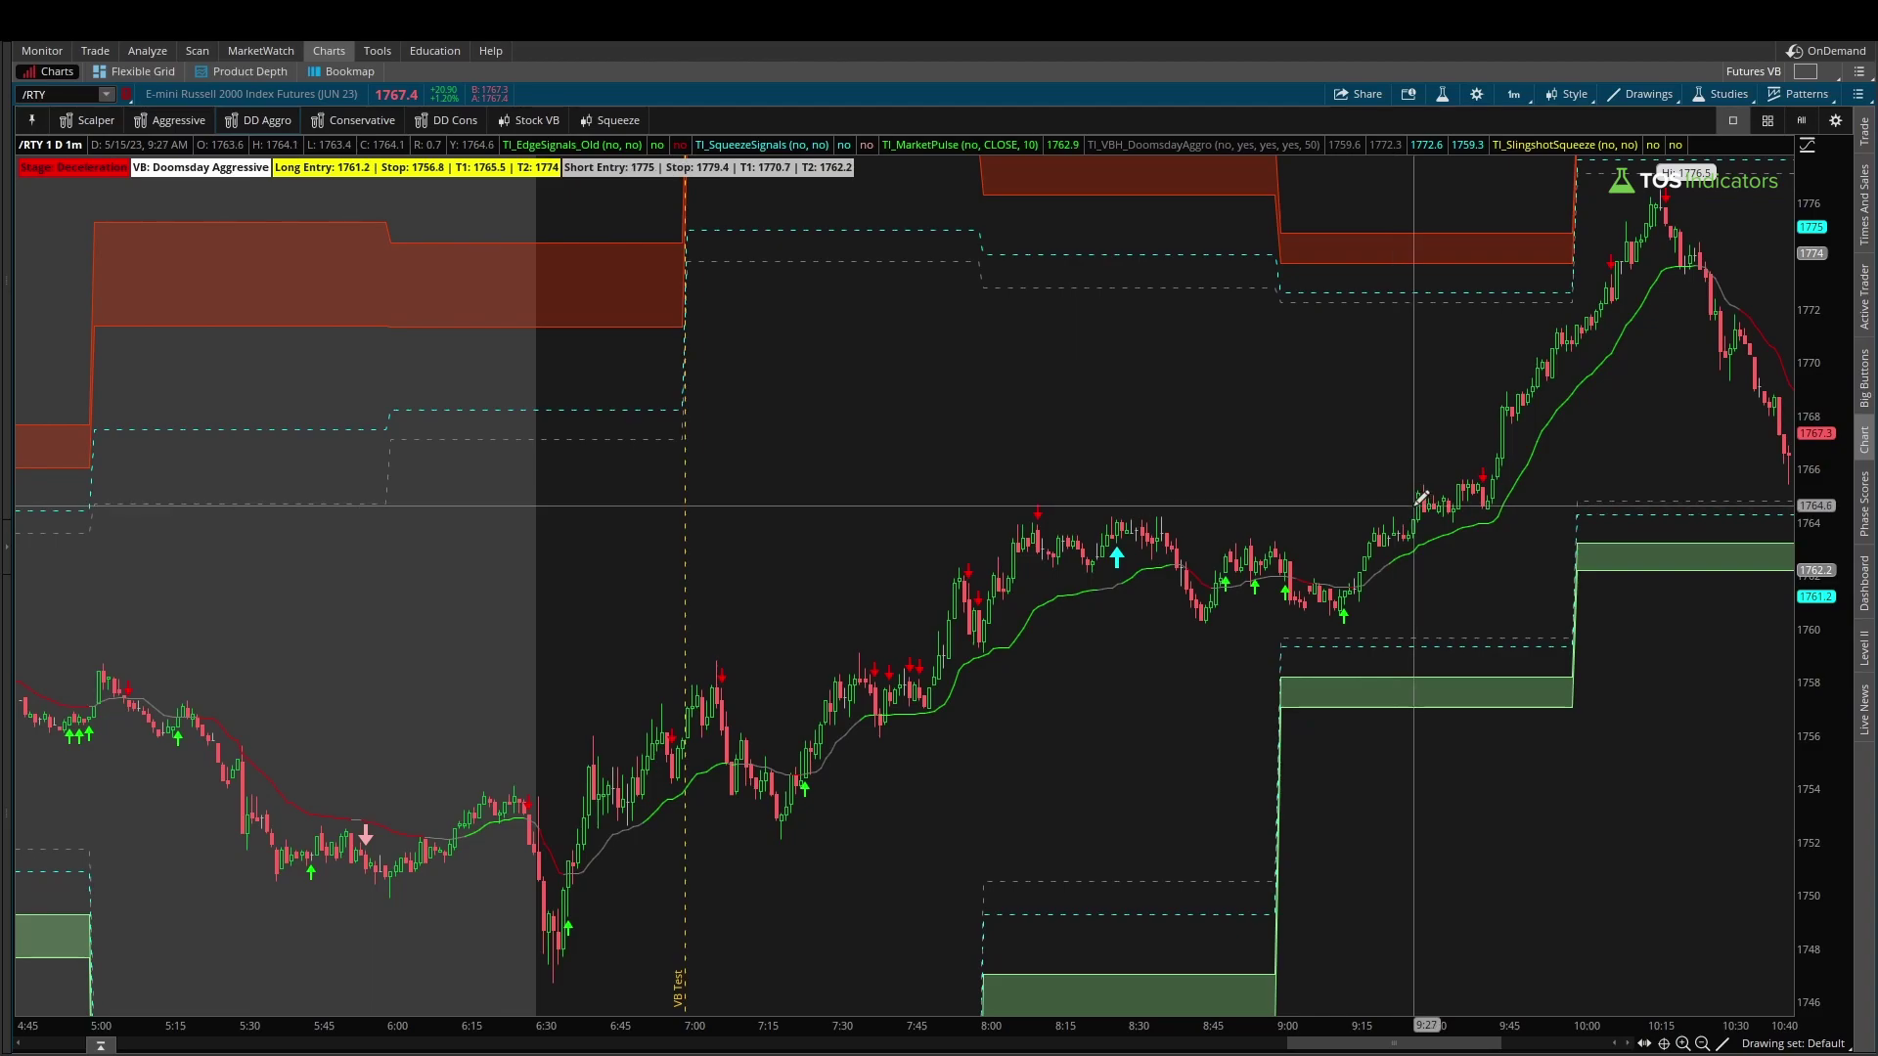
left_click(1703, 1043)
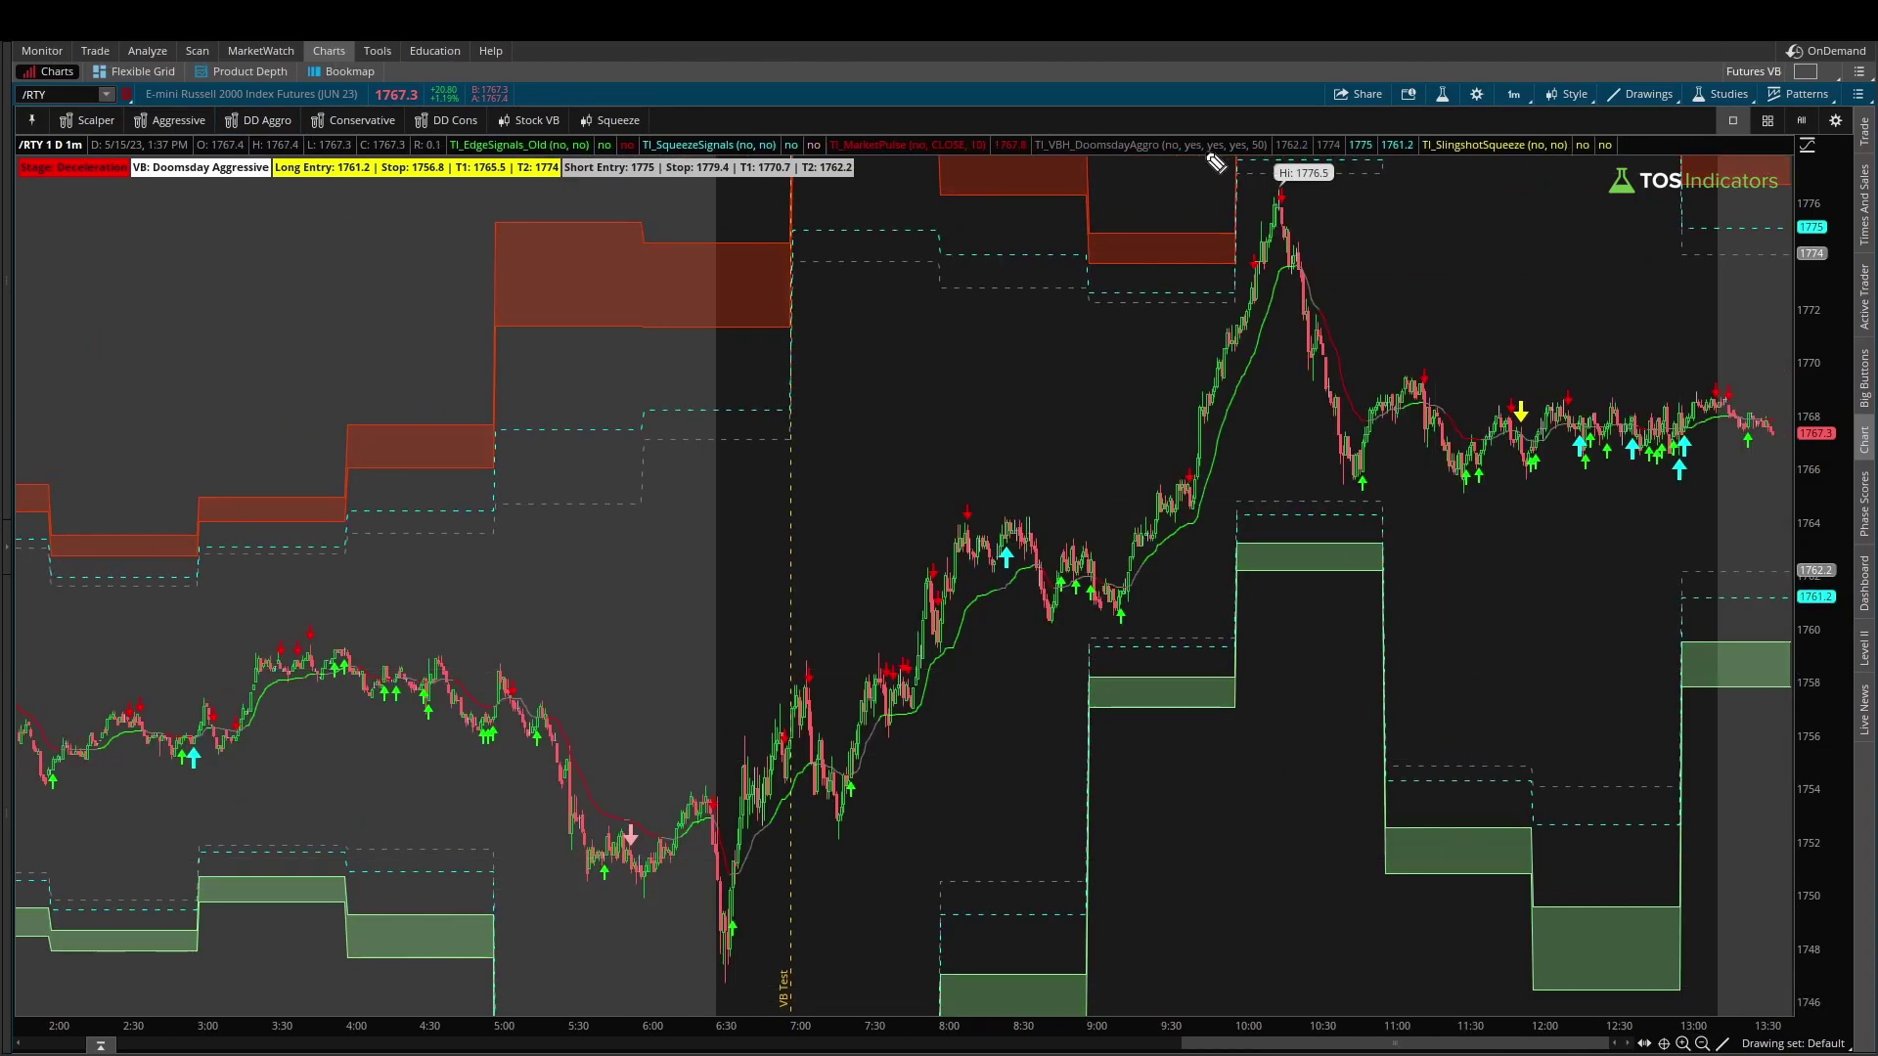
mouse_move(1289, 235)
left_mouse_down()
mouse_move(1244, 230)
mouse_move(1331, 233)
left_mouse_up()
mouse_move(1487, 201)
left_mouse_down()
mouse_move(1364, 277)
mouse_move(1452, 292)
left_mouse_up()
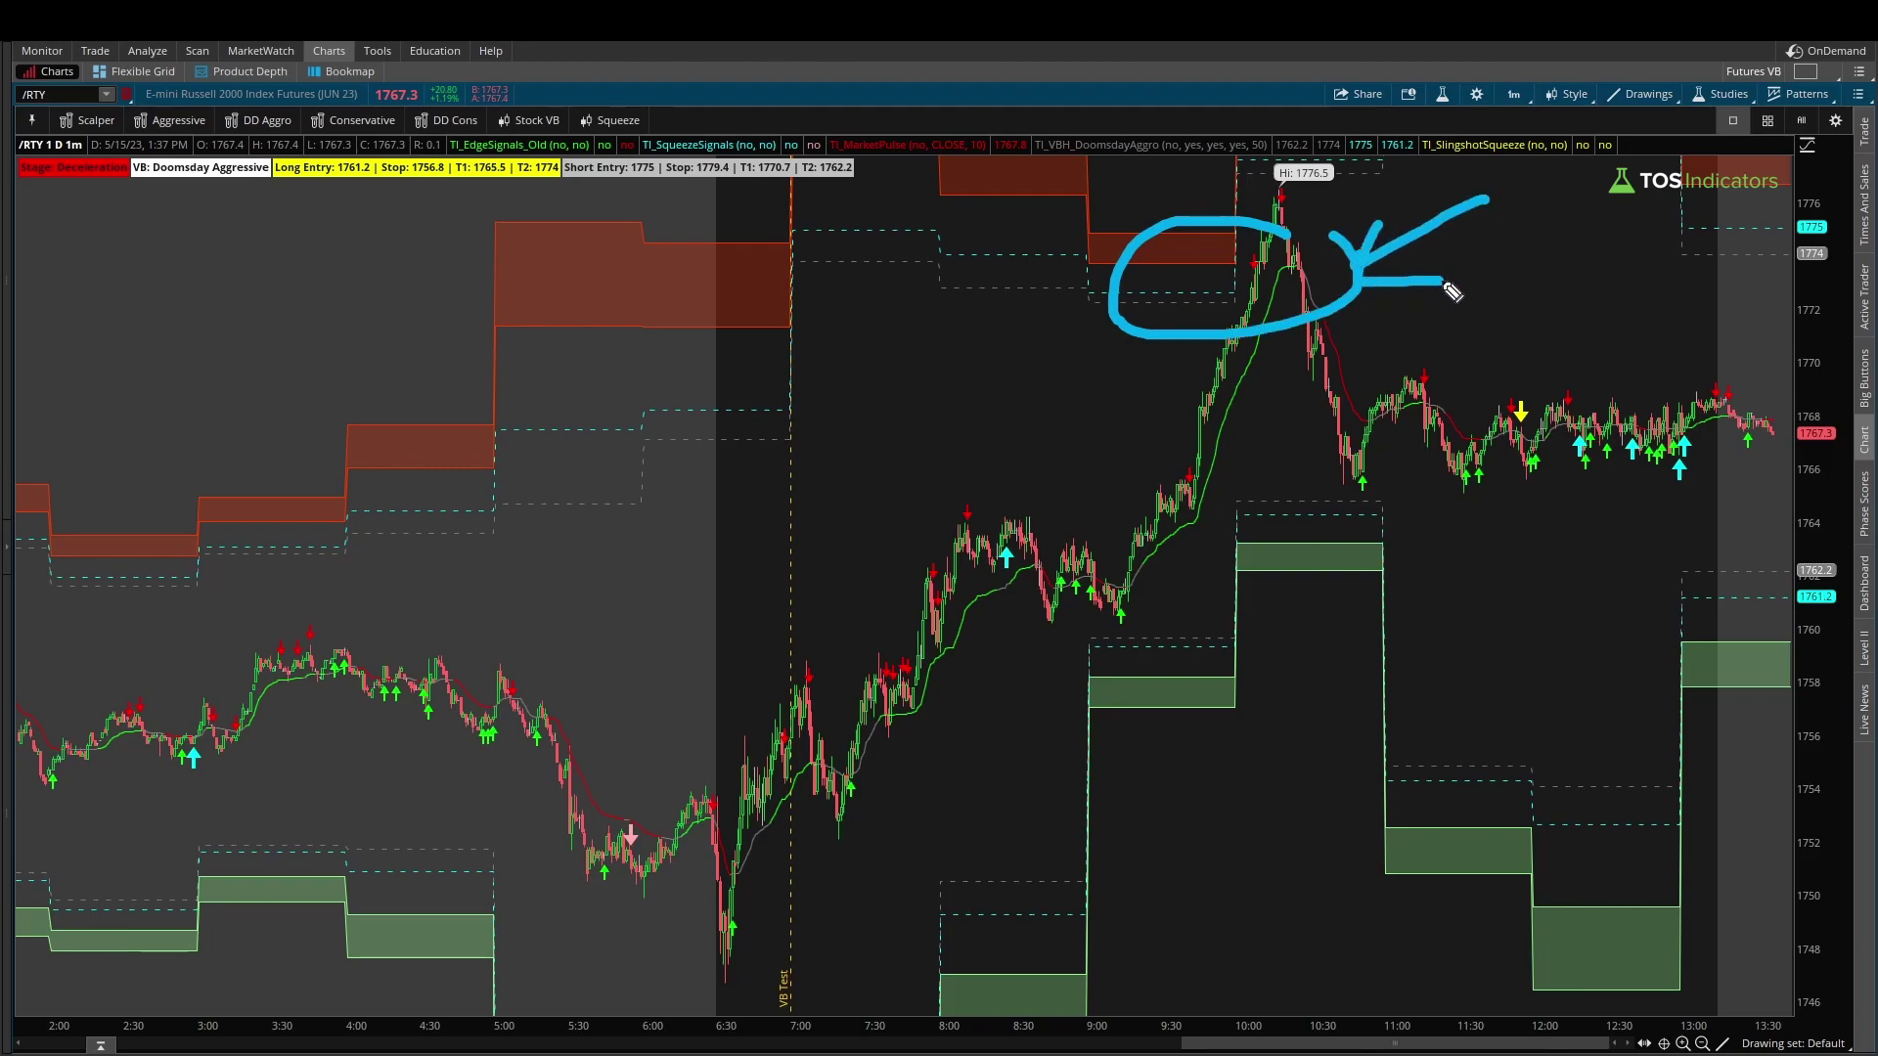
key("shift+F9")
Draw an arrow from the 10:15 peak down to the 10:40 low and outline the lower green box of the 10:00 hour
mouse_move(1278, 256)
left_mouse_down()
mouse_move(1338, 468)
mouse_move(1352, 460)
left_mouse_up()
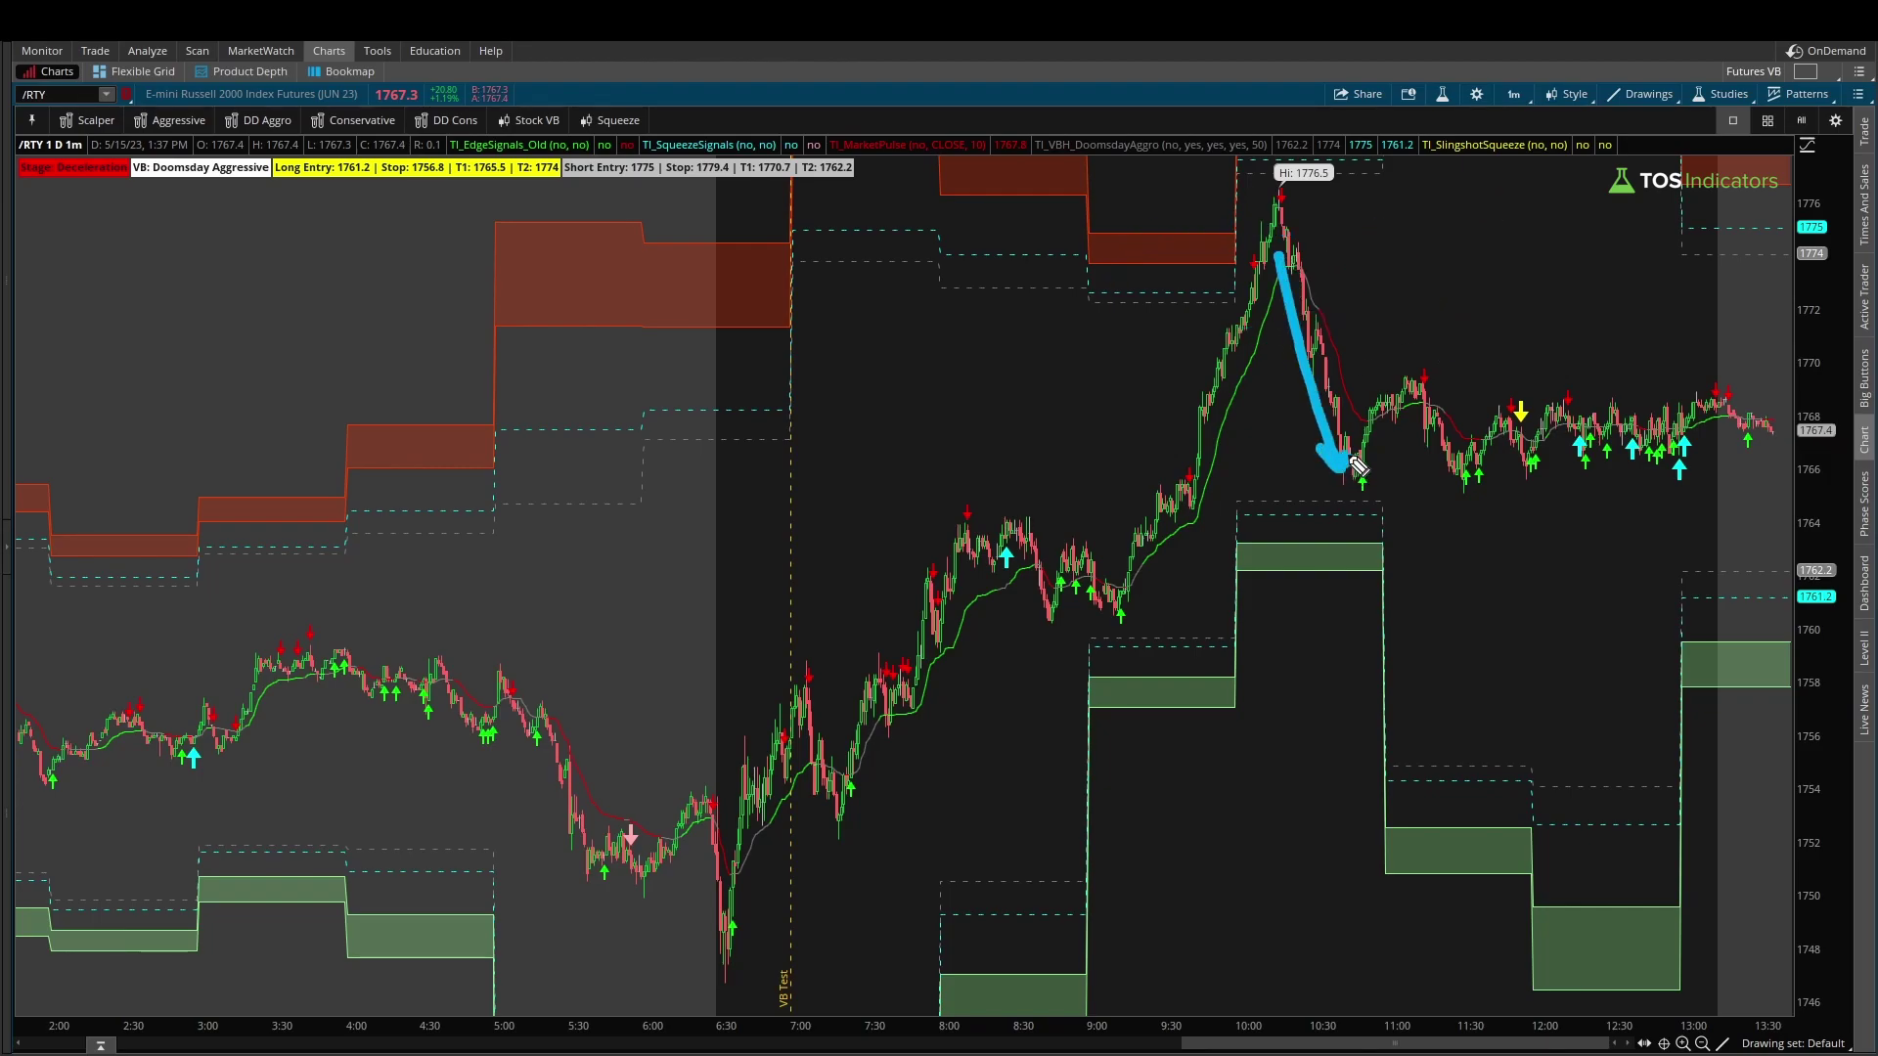
left_click_drag(1267, 519, 1383, 521)
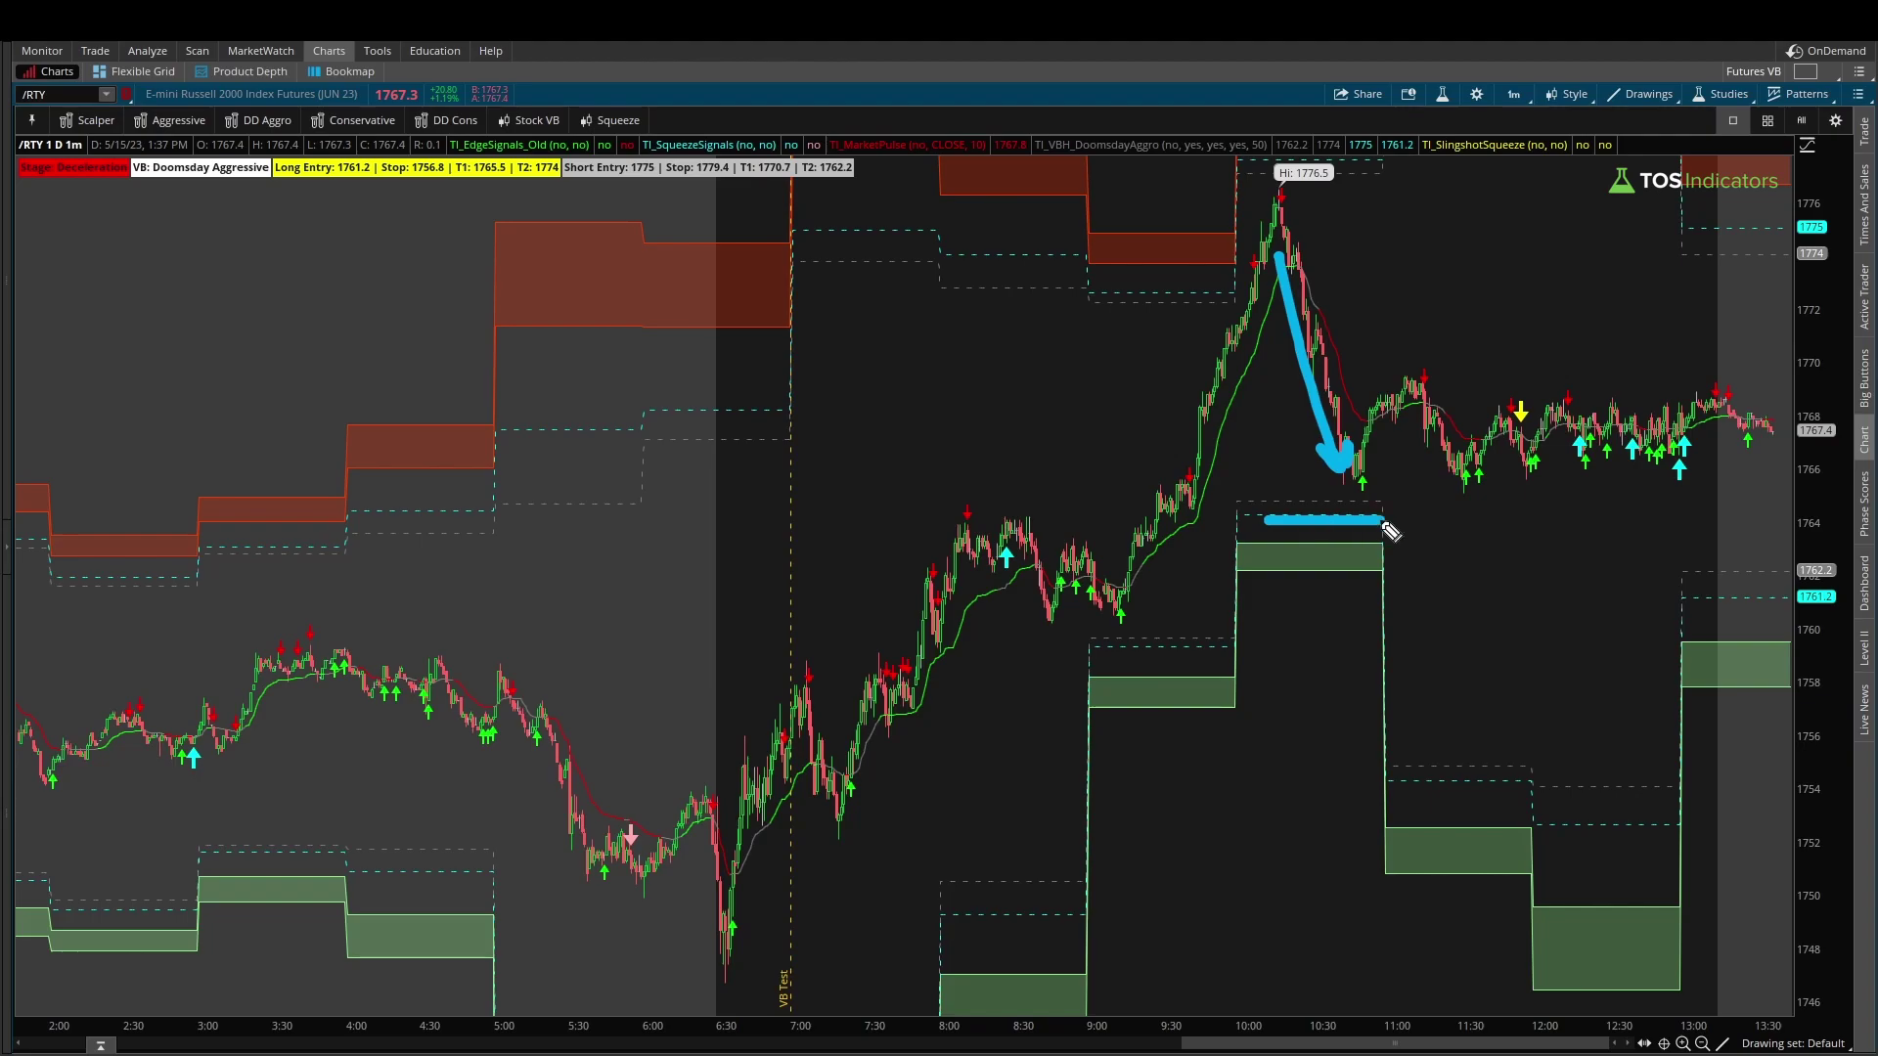
mouse_move(1259, 513)
left_mouse_down()
mouse_move(1250, 571)
mouse_move(1299, 569)
left_mouse_up()
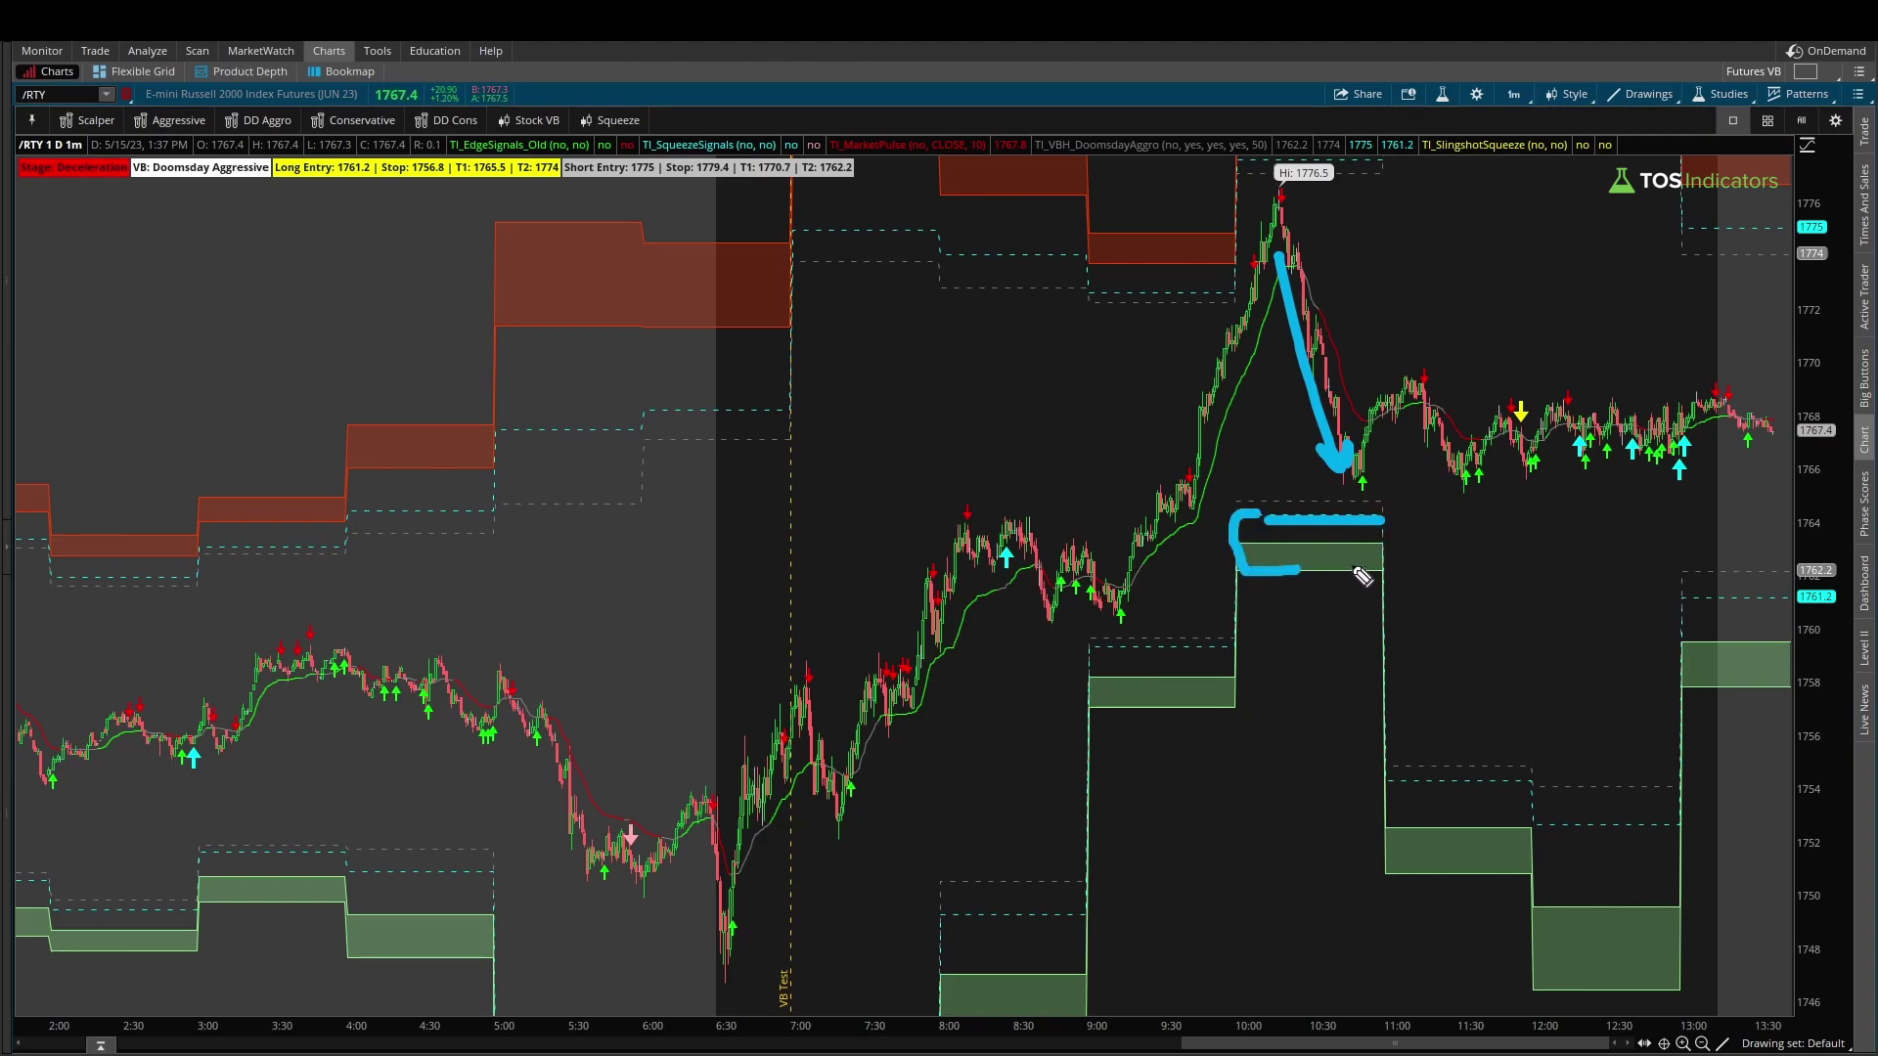